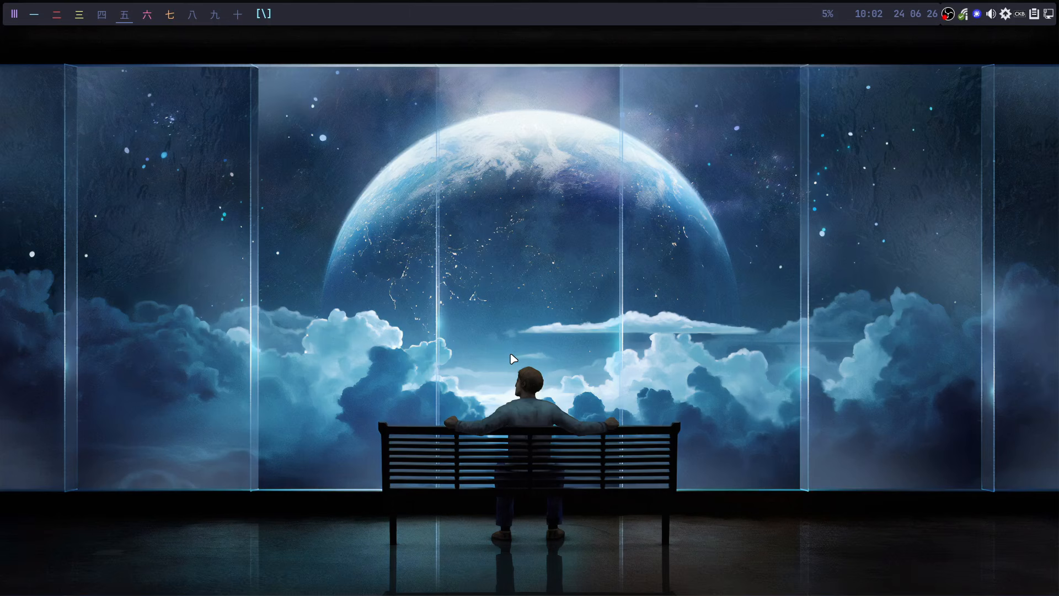
# - In a new terminal, run the 'u' system update and enter the sudo password
pyautogui.press('super+Return')
pyautogui.write('u')
pyautogui.press('Return')
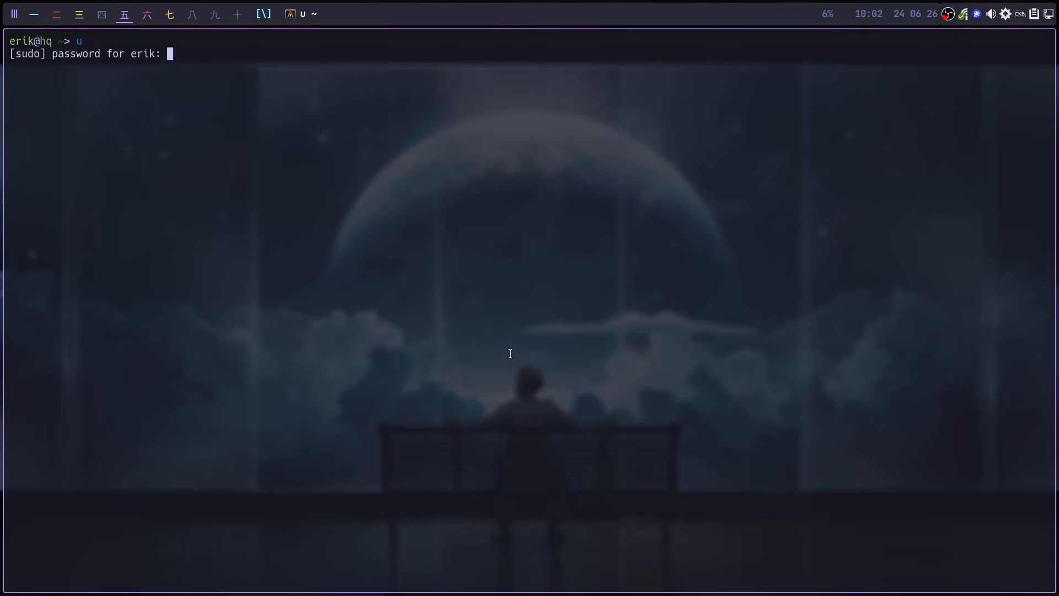
pyautogui.press('Return')
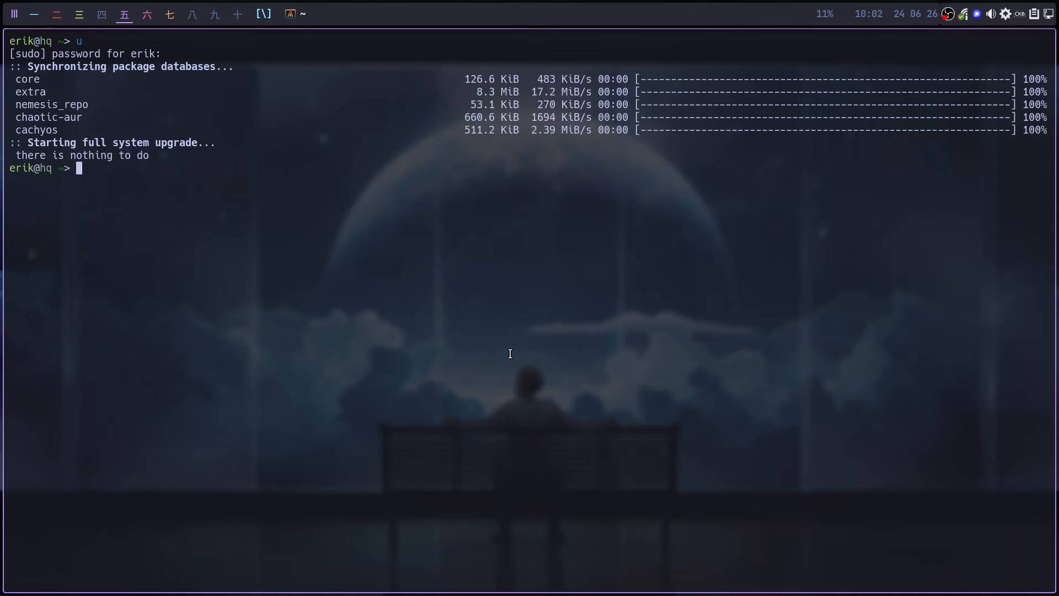
# - Run the 'ua' AUR update, which finds nothing to upgrade, then type 'ftt' at the prompt
pyautogui.write('ua')
pyautogui.press('Return')
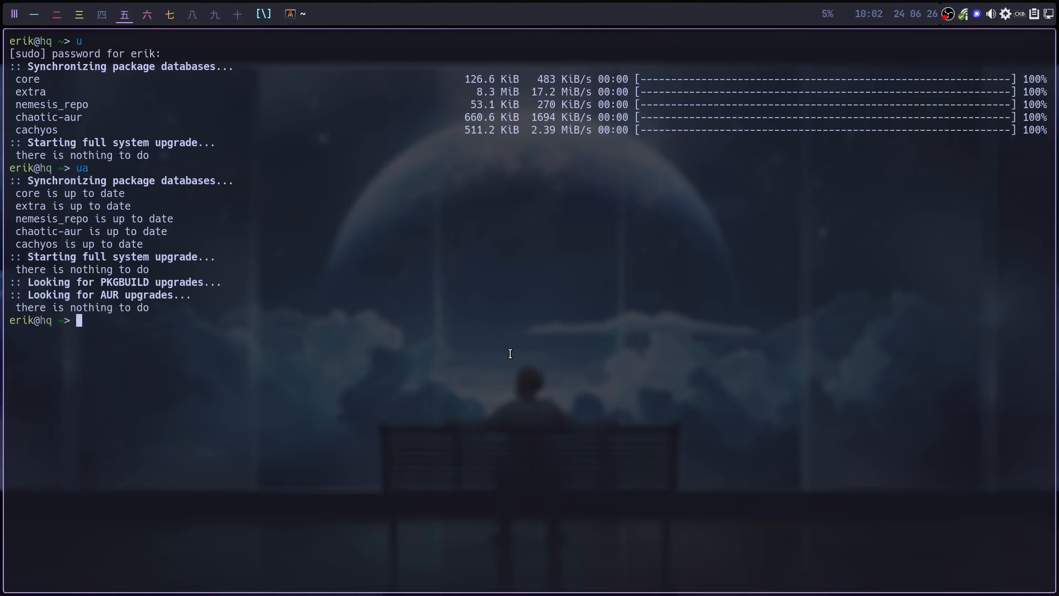
pyautogui.write('ff')
pyautogui.press('BackSpace')
pyautogui.write('tt')
# - Launch ftt, widen the Tweak Tool and its live preview pane, and bring up Support Kiro
pyautogui.press('Return')
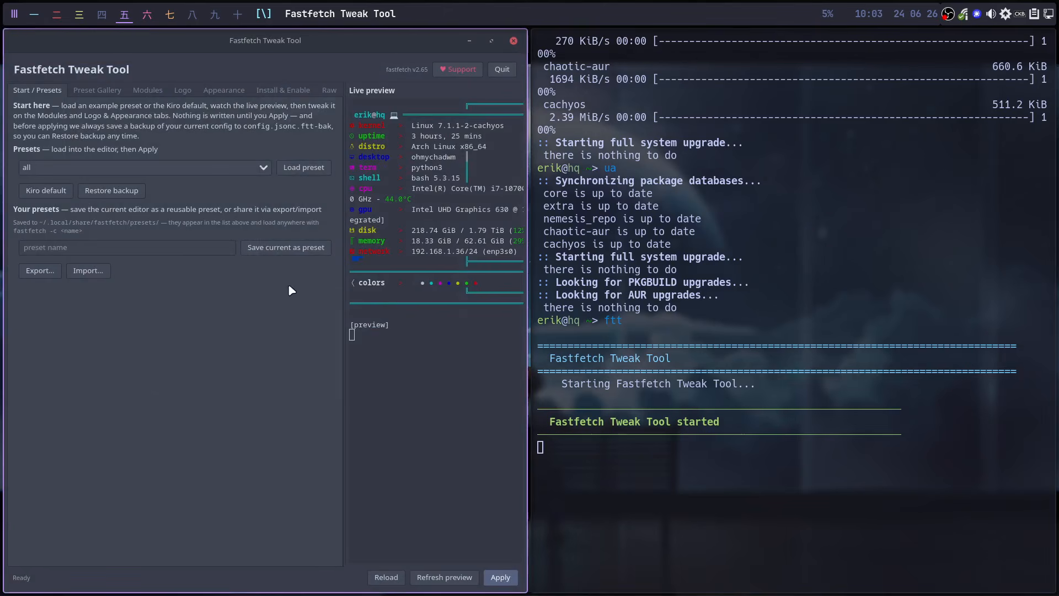
pyautogui.moveTo(521, 350); pyautogui.dragTo(797, 342)
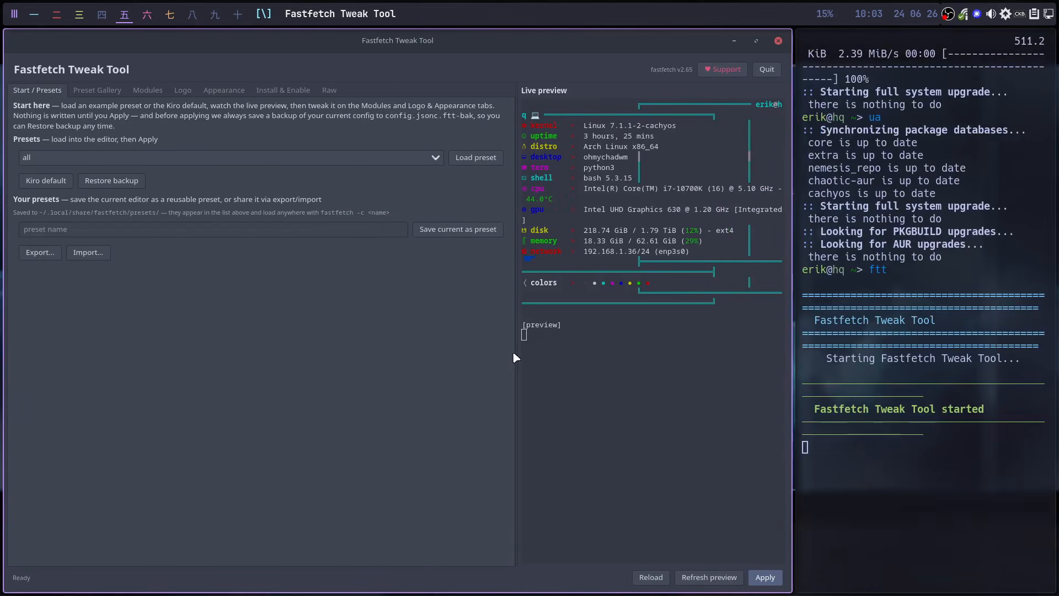
pyautogui.moveTo(513, 357); pyautogui.dragTo(291, 347)
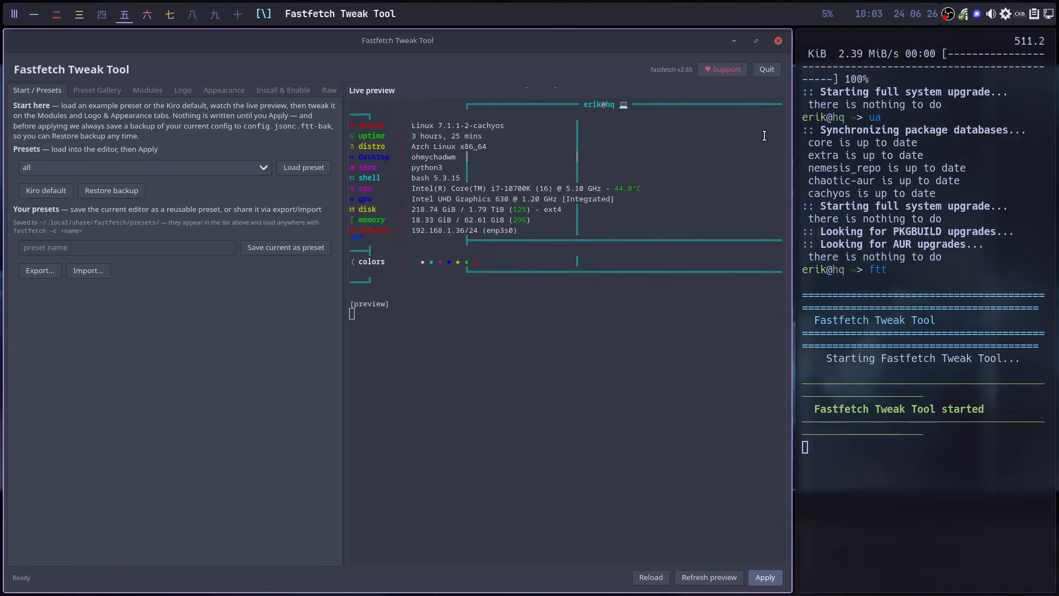
pyautogui.click(724, 70)
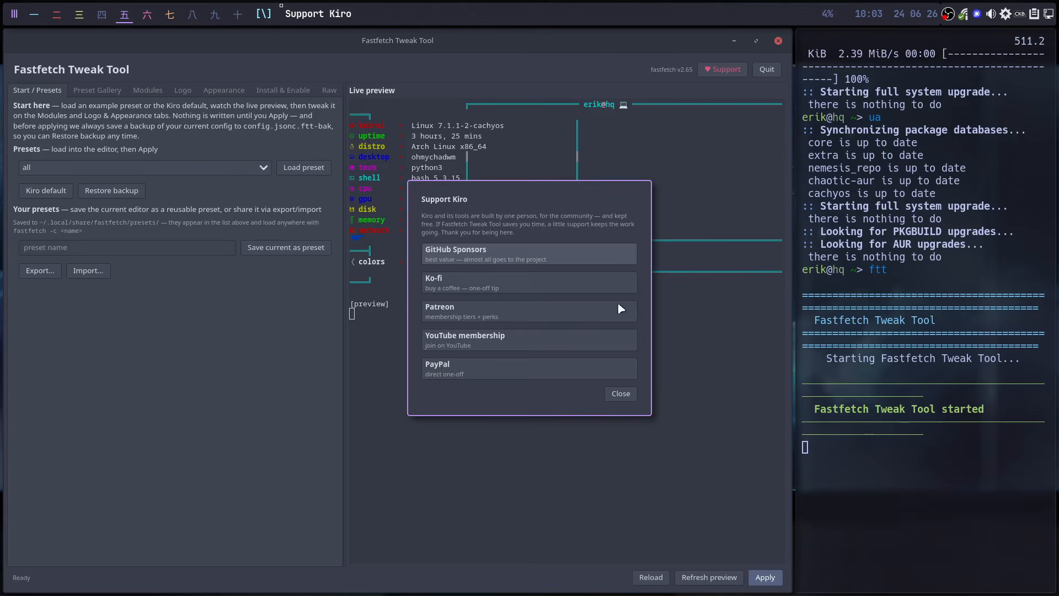
# - Close the Support Kiro dialog and switch to the empty workspace 八
pyautogui.click(620, 393)
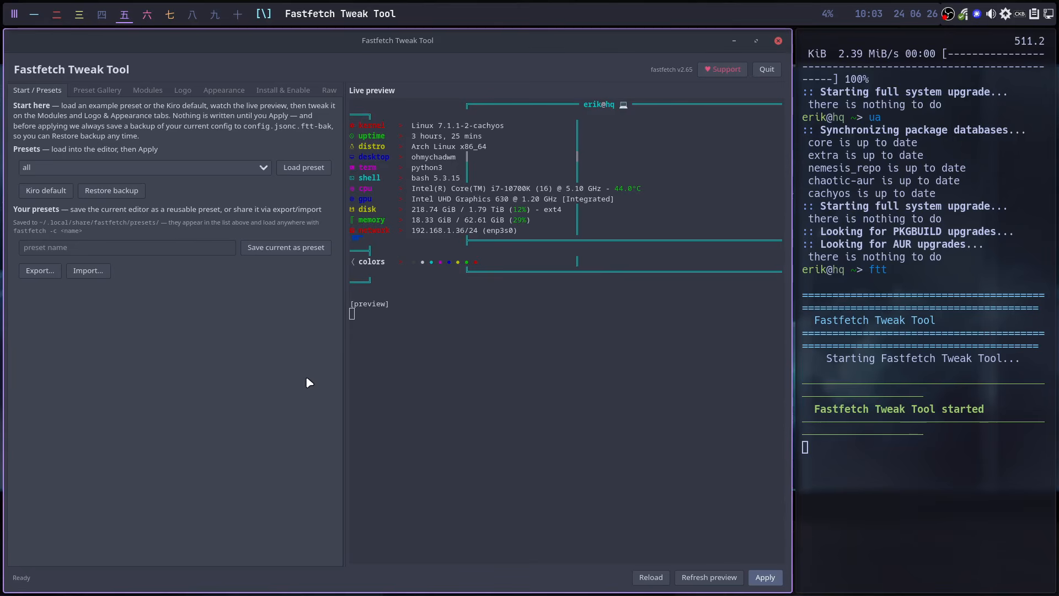
pyautogui.click(192, 14)
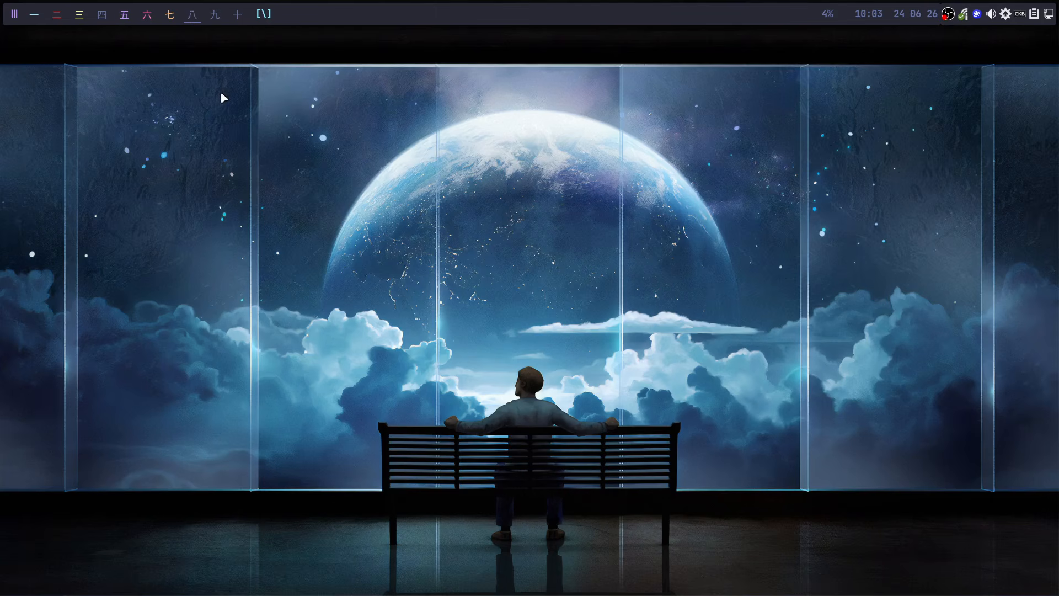
# - Run 'ff' in a new terminal to view the current K-logo output, then close it and return to workspace 五
pyautogui.press('super+Return')
pyautogui.write('ff')
pyautogui.press('Return')
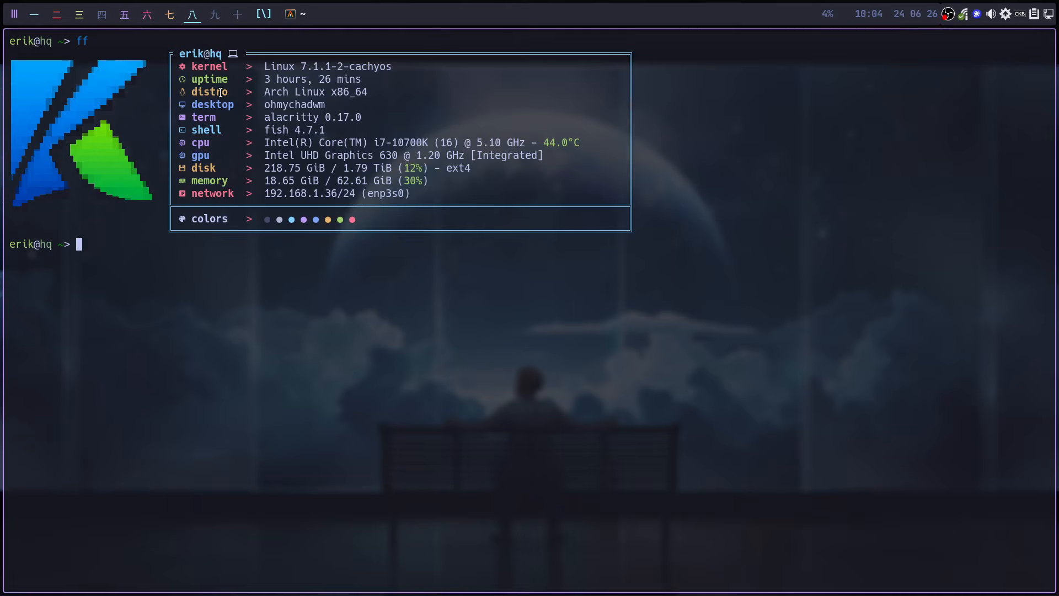
pyautogui.press('super+q')
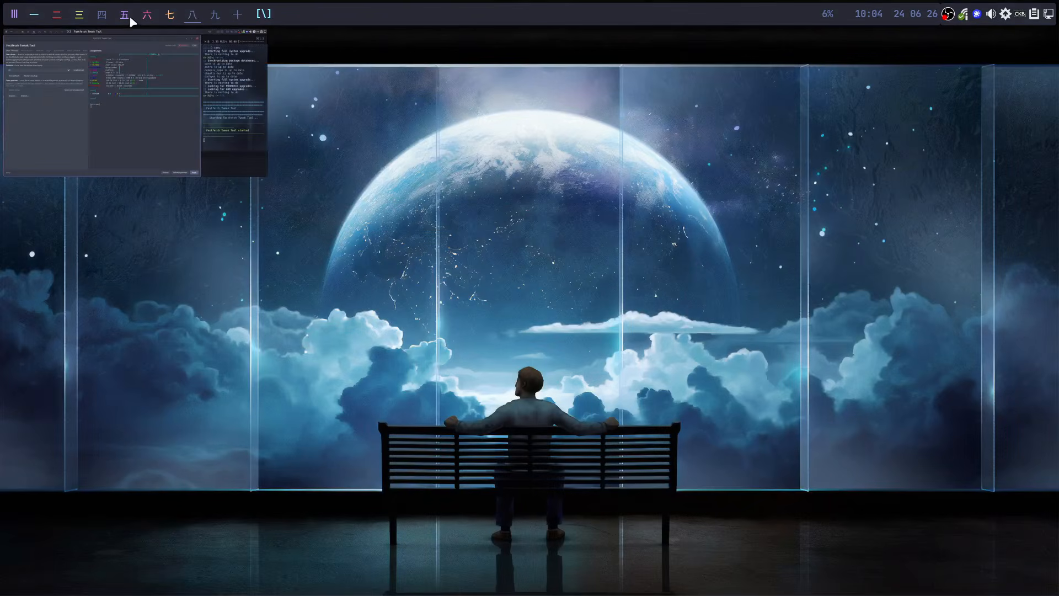
pyautogui.click(129, 16)
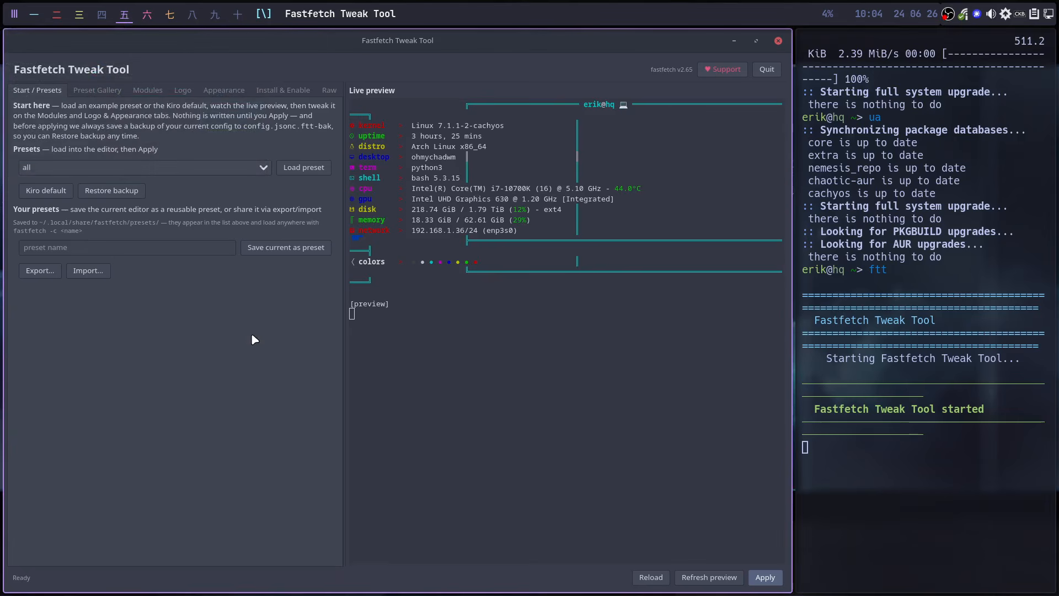
# - Load the examples/24 preset into the editor and let the Tweak Tool fill the full screen width
pyautogui.click(264, 168)
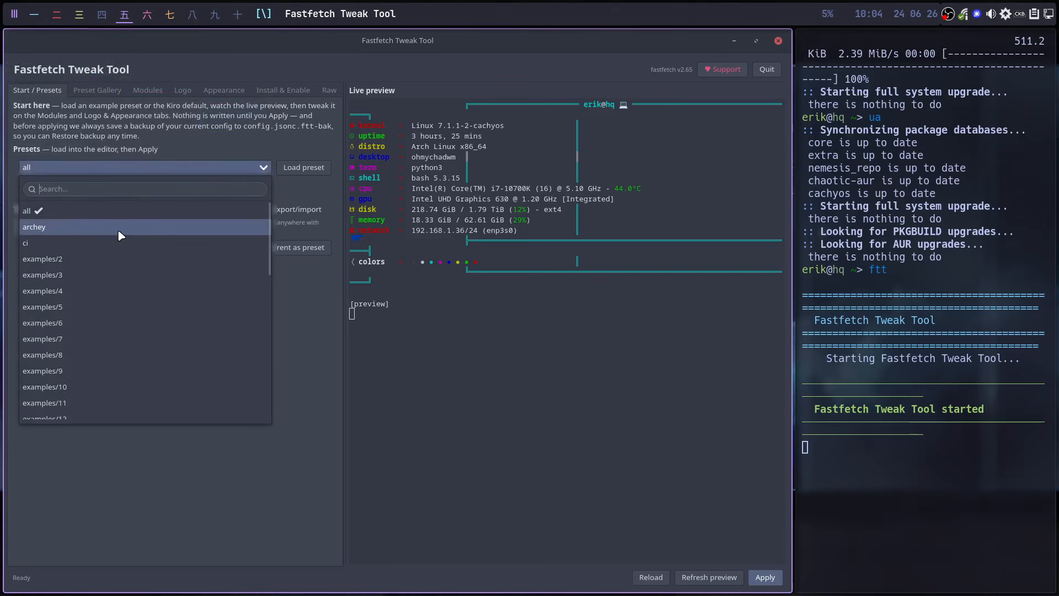
pyautogui.scroll(-8, 111, 305)
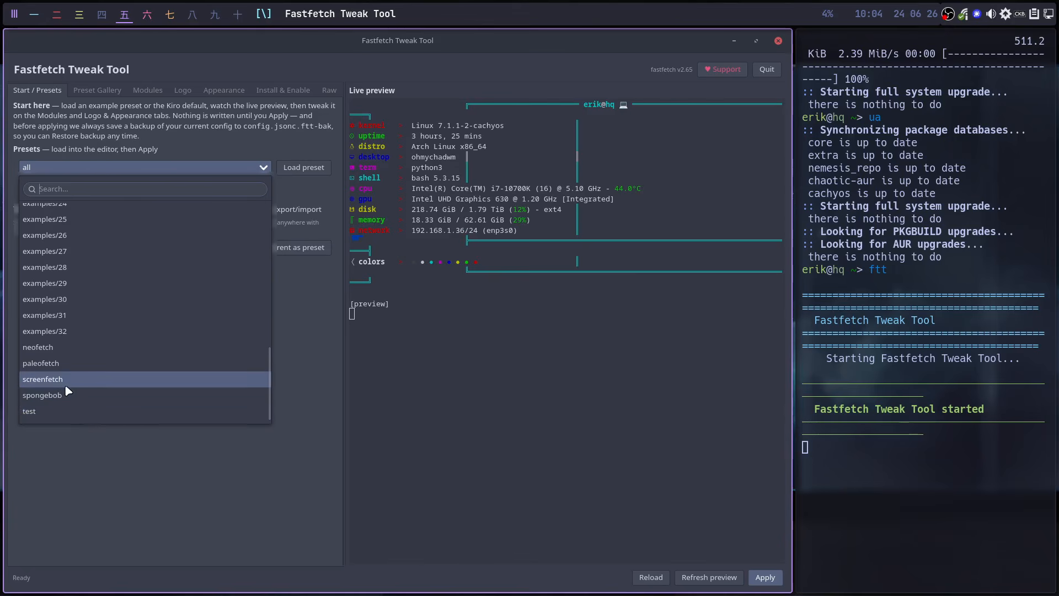
pyautogui.scroll(2, 64, 384)
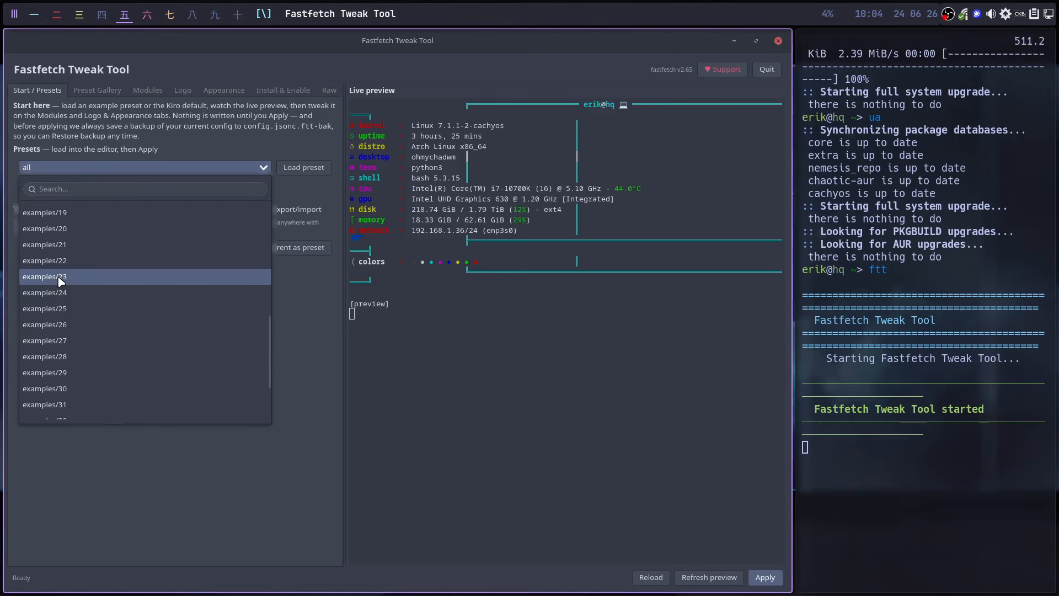
pyautogui.click(60, 279)
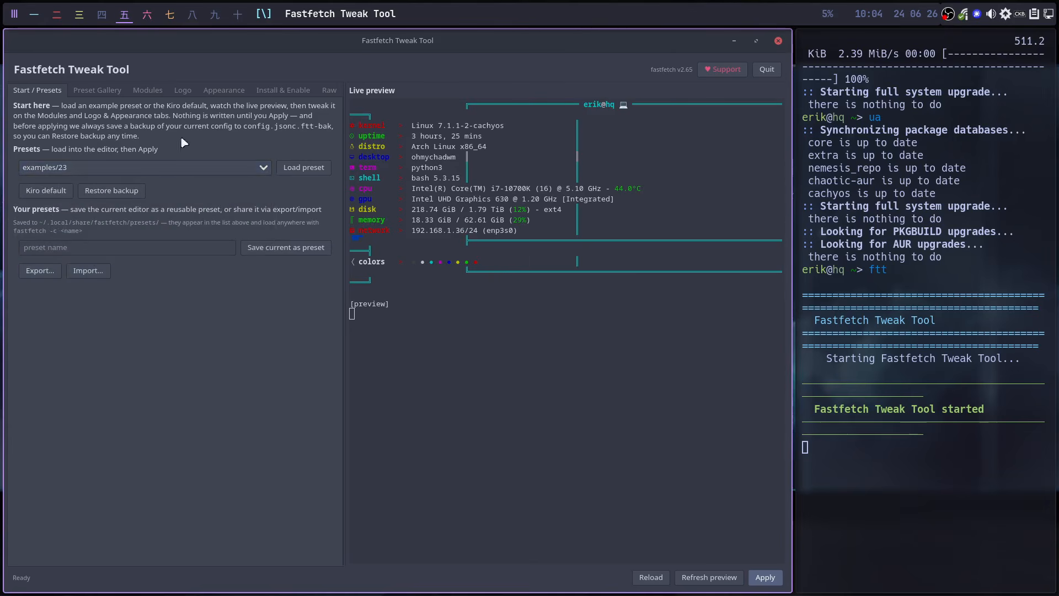
pyautogui.moveTo(170, 18)
pyautogui.click(80, 166)
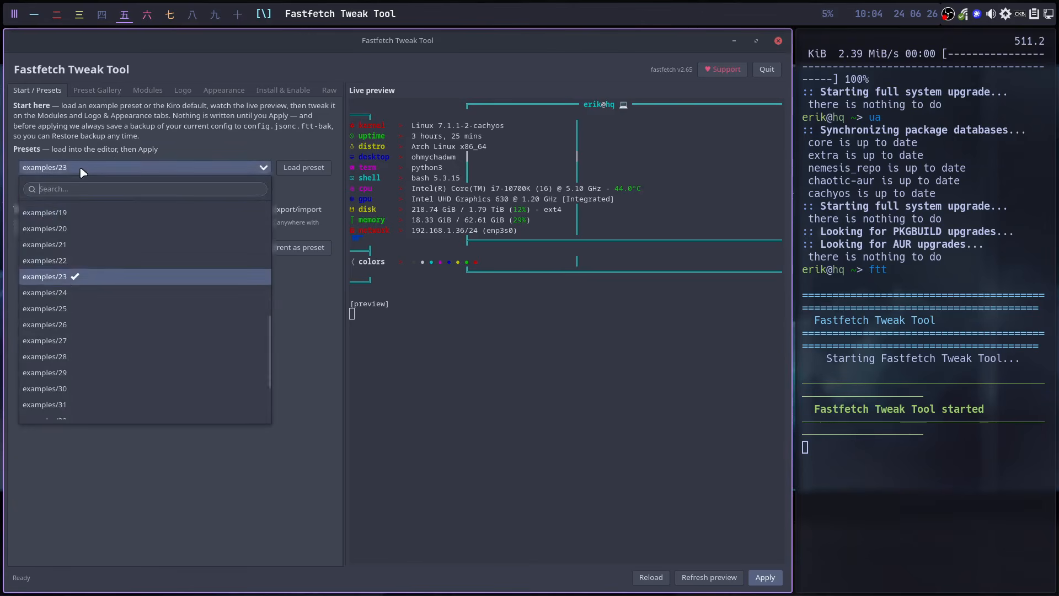
pyautogui.click(76, 293)
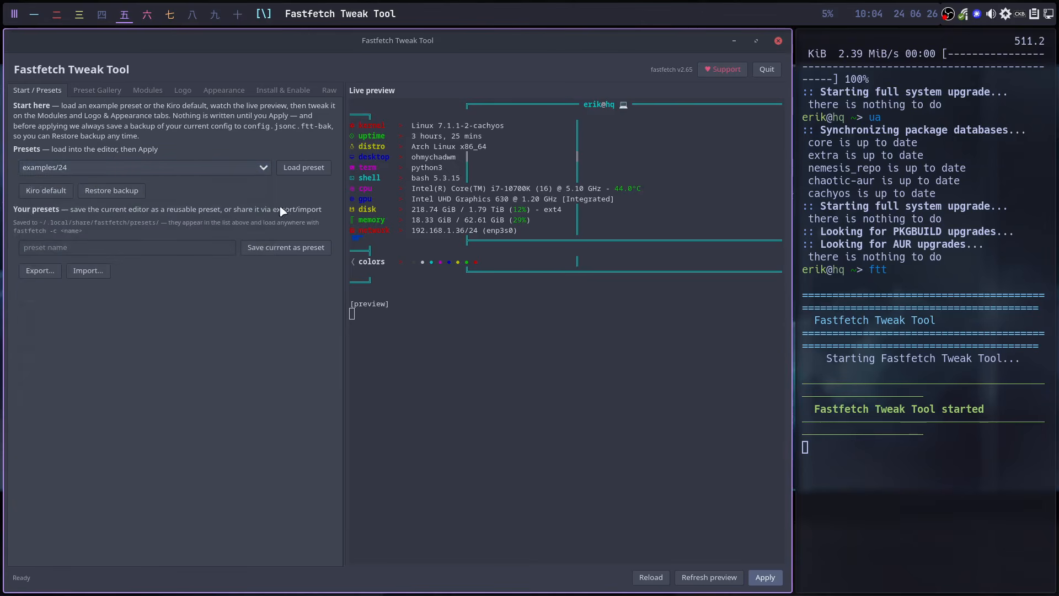
pyautogui.click(304, 168)
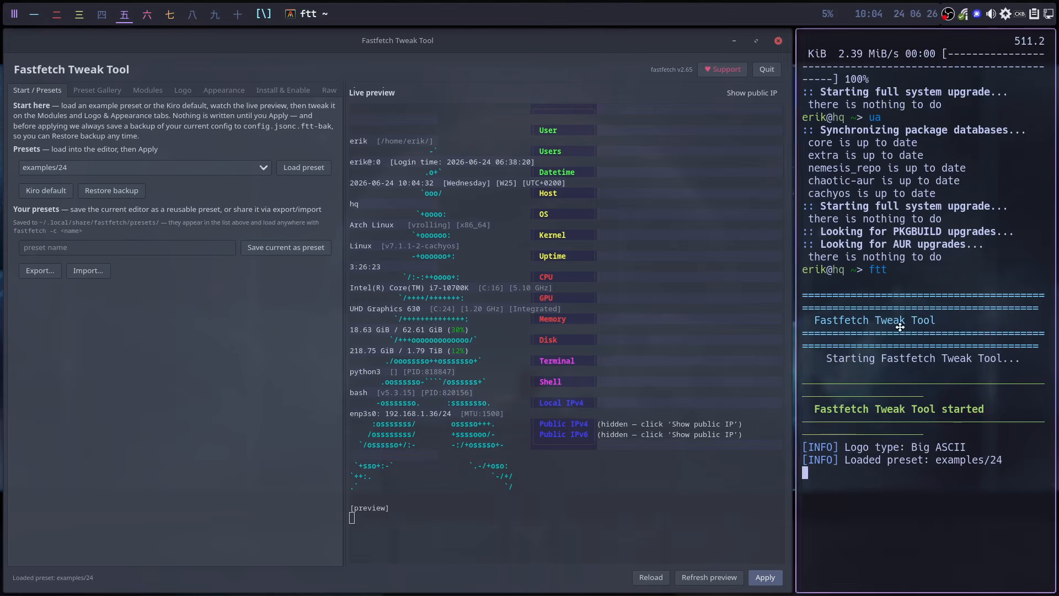
pyautogui.moveTo(899, 325); pyautogui.dragTo(1058, 326)
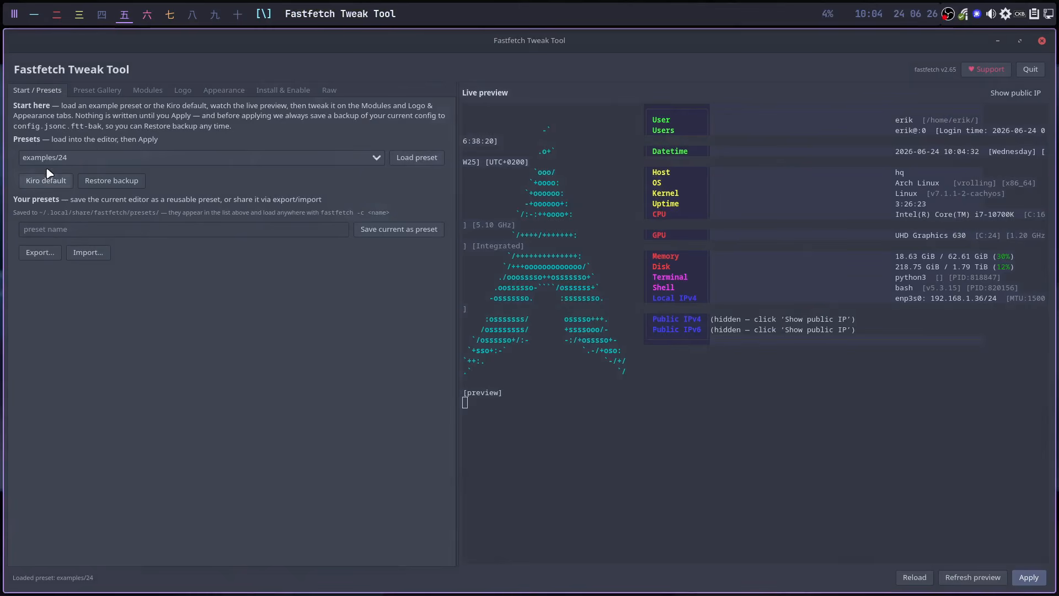
# - Refresh the preview, apply examples/24 to the fastfetch config, and switch to empty workspace 十
pyautogui.click(415, 158)
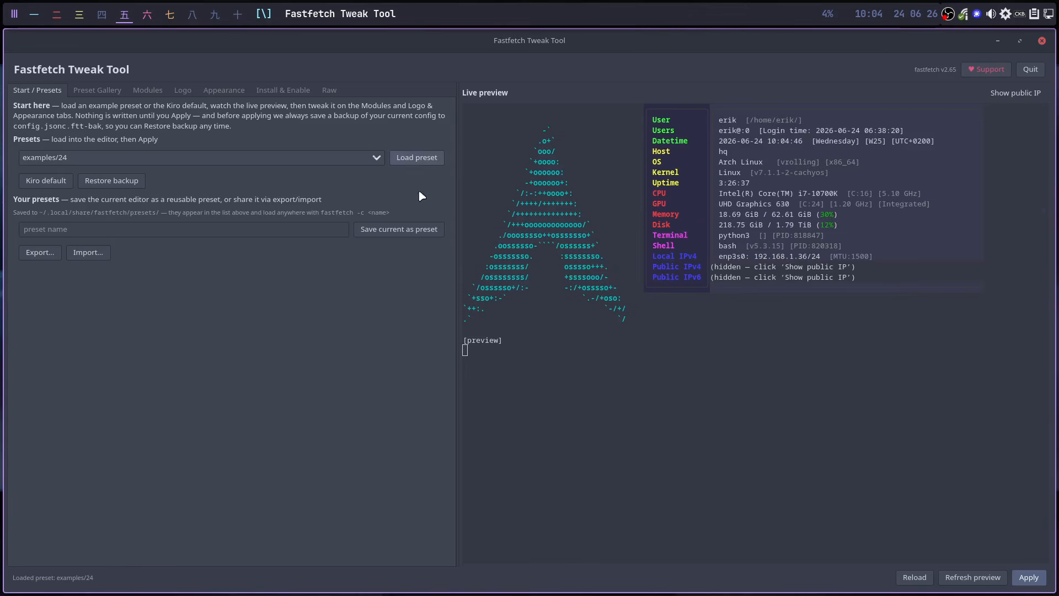
pyautogui.click(973, 579)
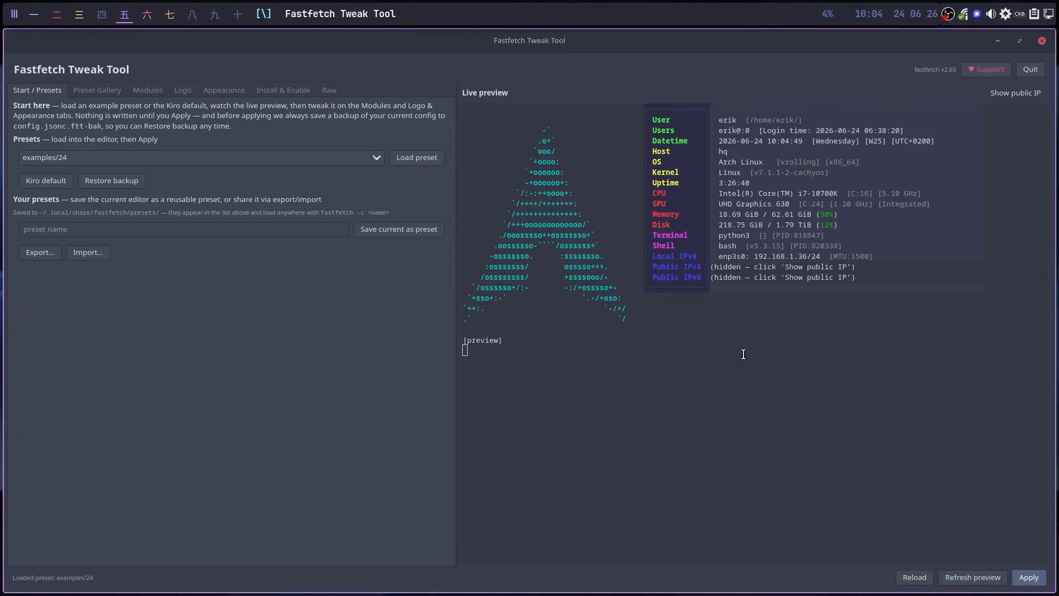
pyautogui.click(1028, 577)
pyautogui.click(238, 15)
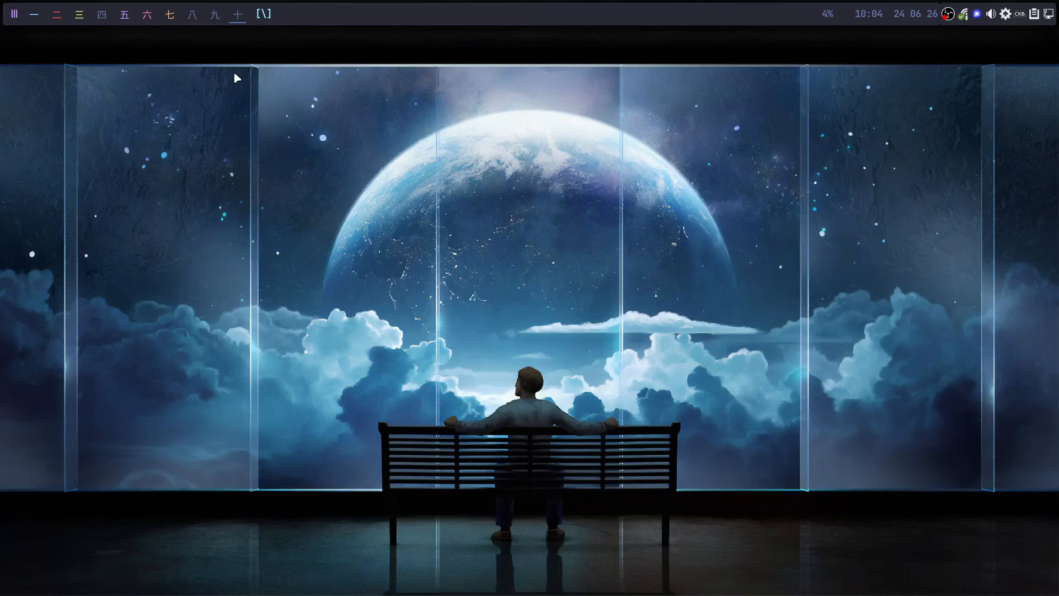
# - Run 'ff' in a new terminal to confirm the boxed-label Arch layout, then return to workspace 五
pyautogui.press('super+Return')
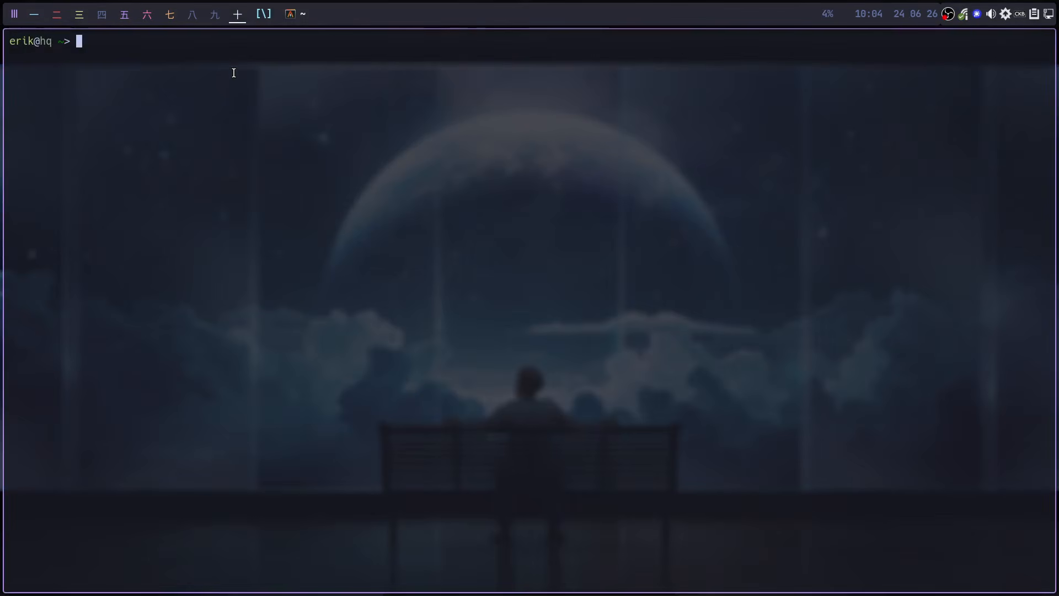
pyautogui.write('ff')
pyautogui.press('Return')
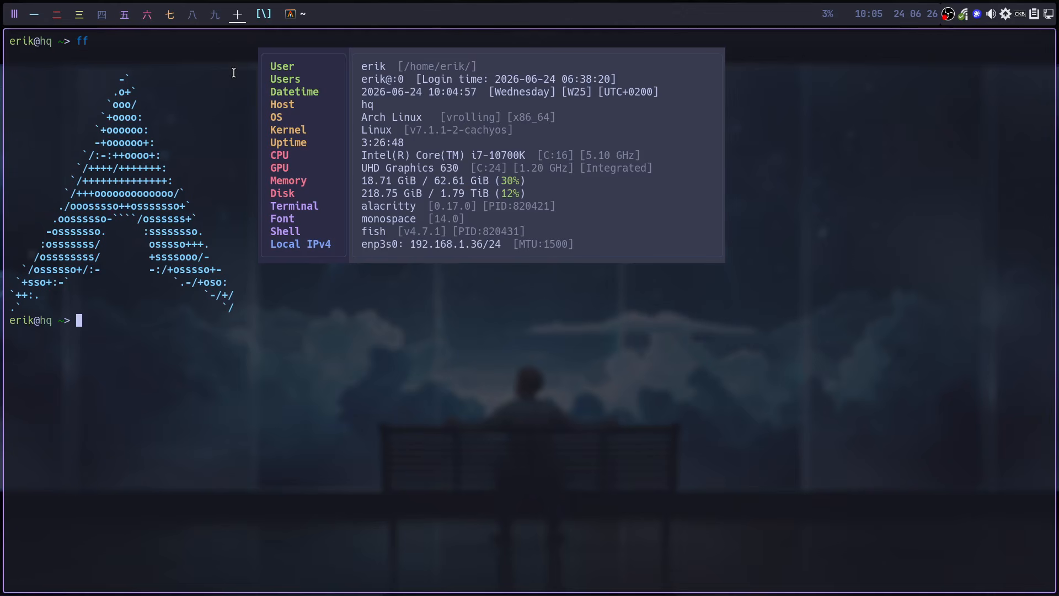
pyautogui.click(124, 15)
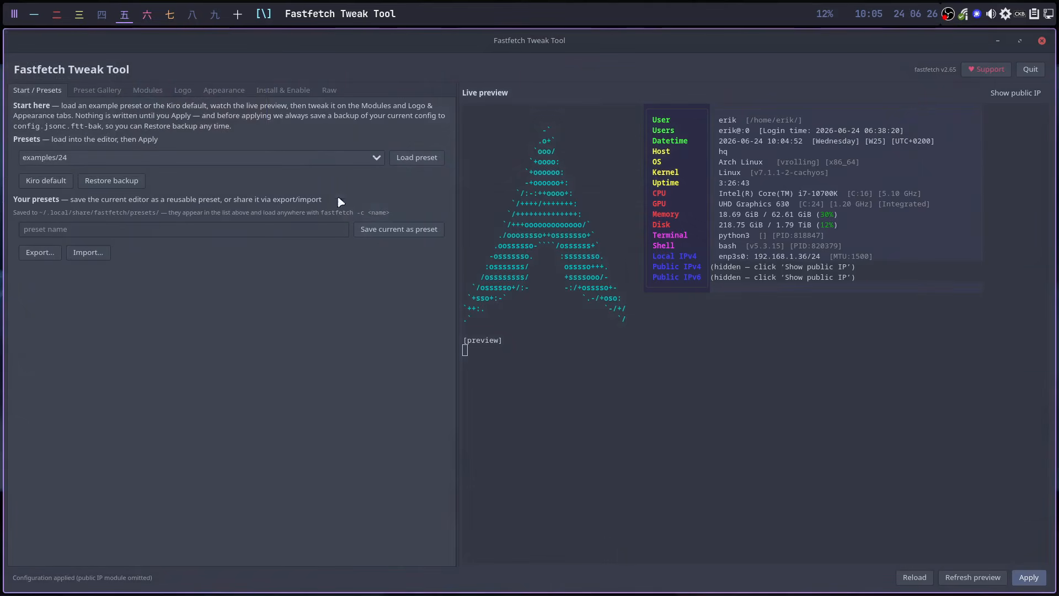
# - Review the Appearance and Install & Enable pages, then return to Start / Presets
pyautogui.moveTo(786, 268); pyautogui.dragTo(862, 269)
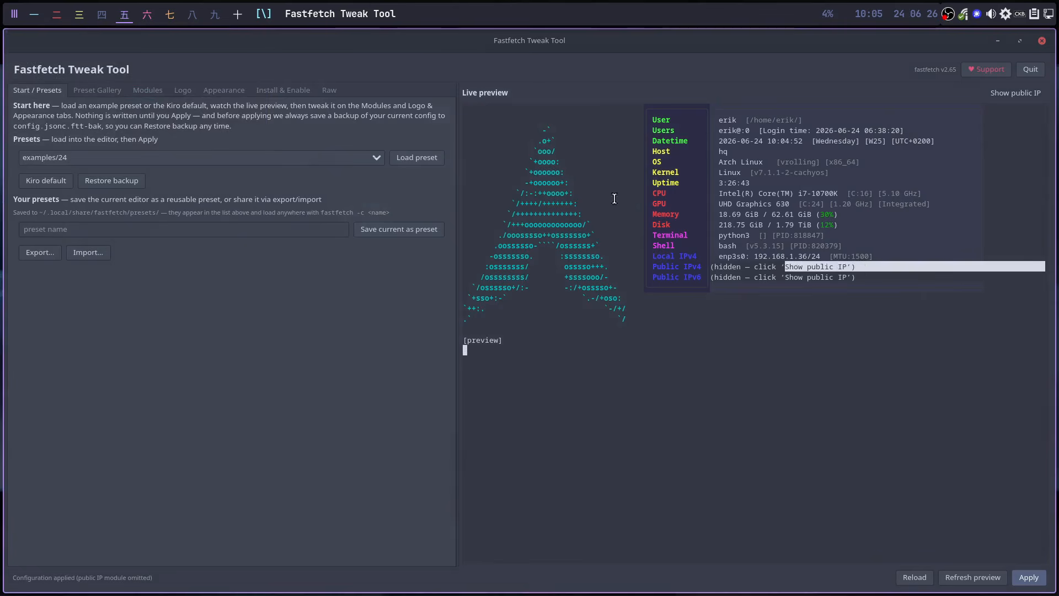
pyautogui.click(226, 92)
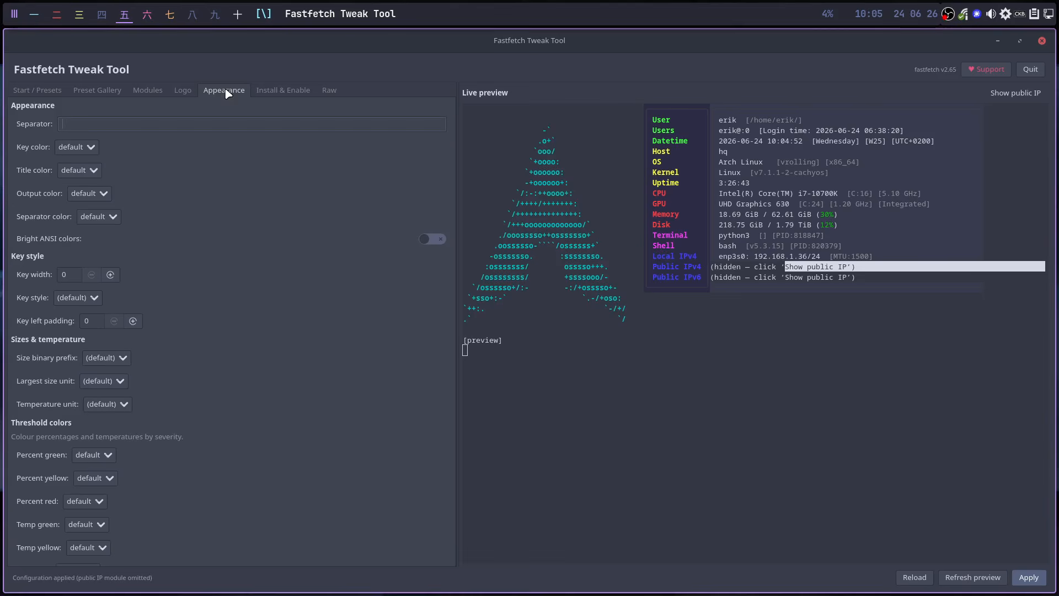
pyautogui.click(281, 95)
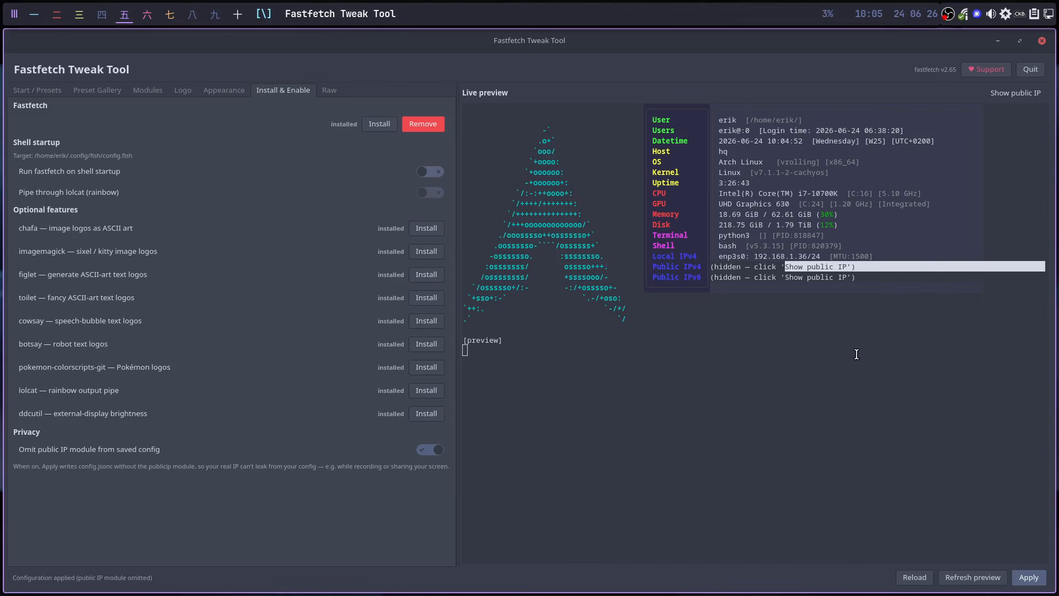
pyautogui.click(49, 91)
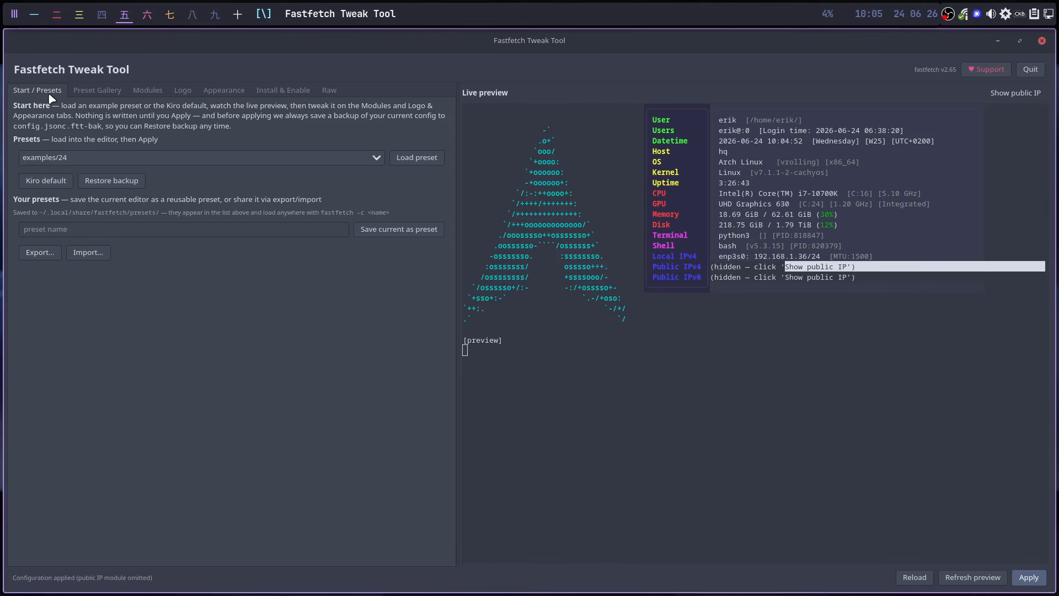
# - Browse the Preset Gallery screenshots, then pick and load the examples/26 preset
pyautogui.click(95, 94)
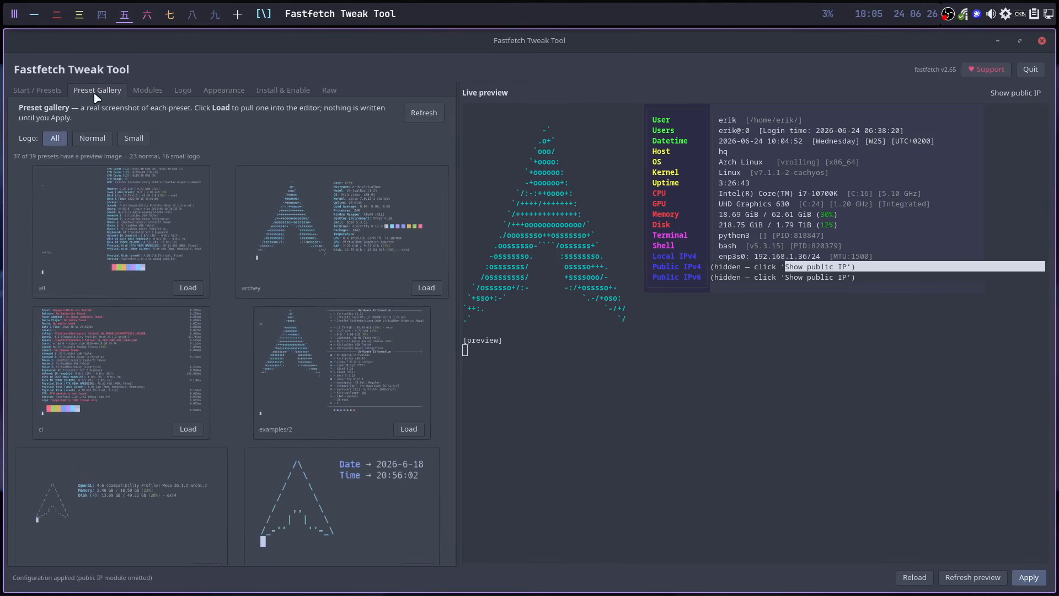
pyautogui.scroll(-8, 151, 380)
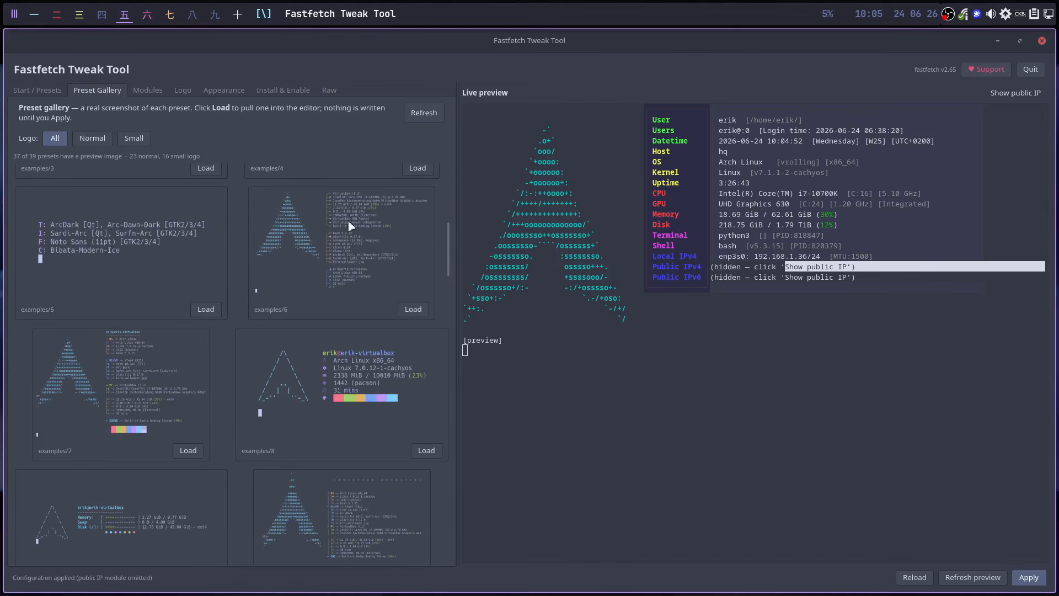
pyautogui.click(47, 93)
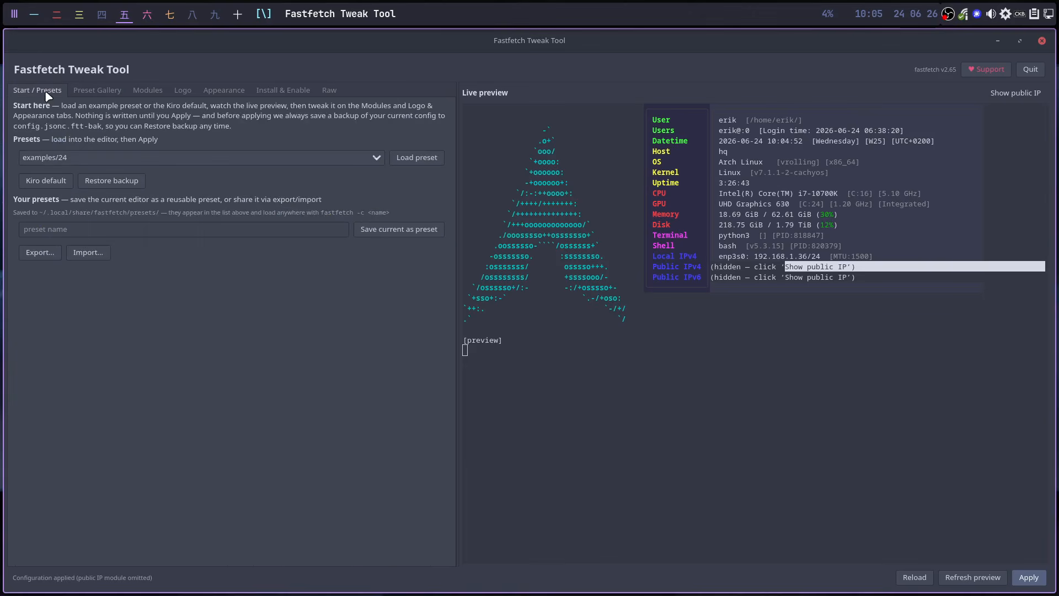
pyautogui.click(90, 92)
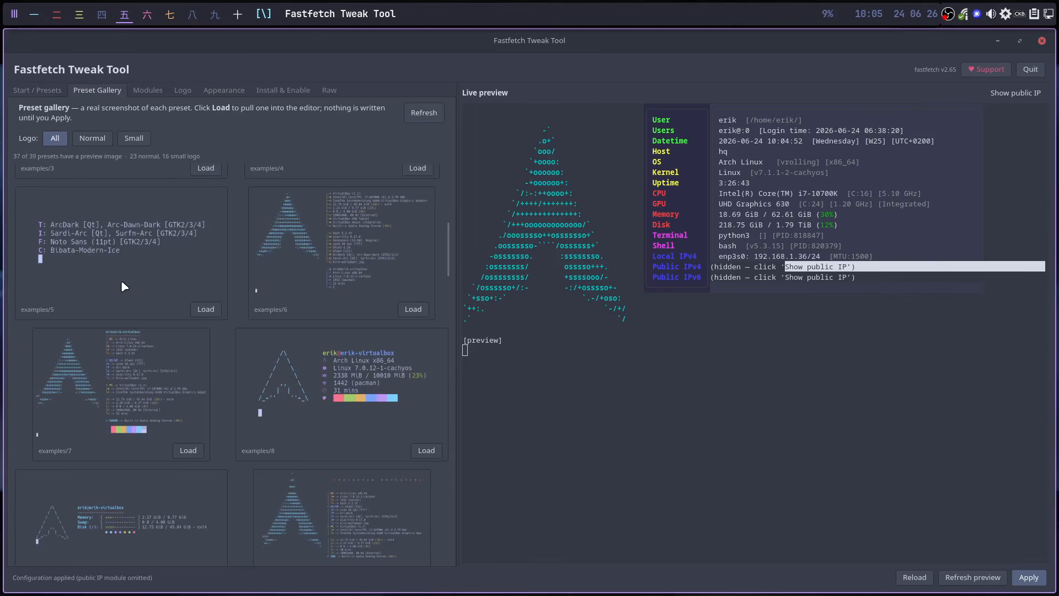
pyautogui.click(34, 94)
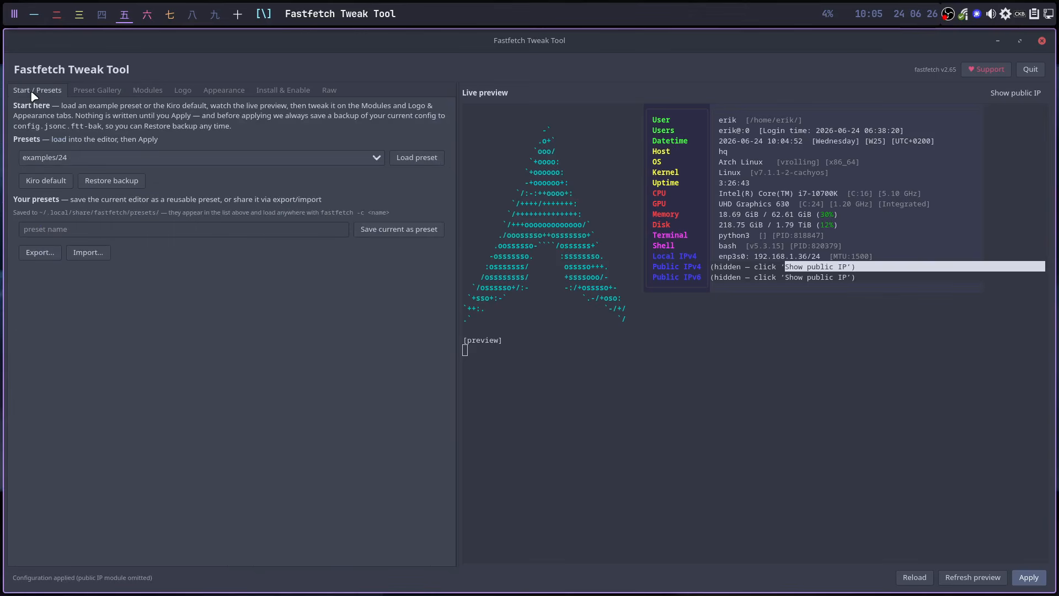
pyautogui.click(64, 161)
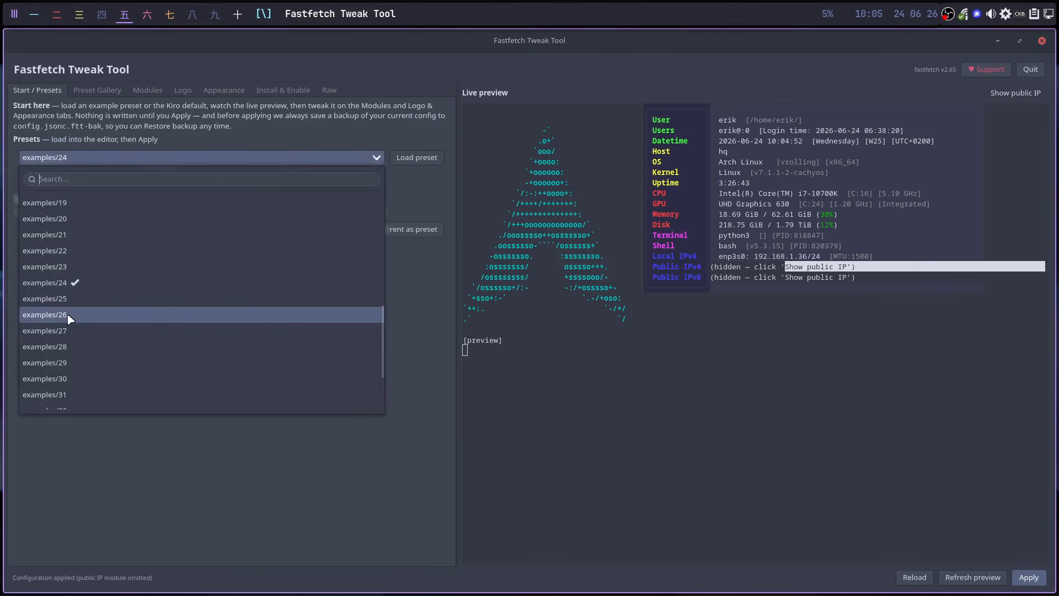
pyautogui.click(81, 315)
pyautogui.click(417, 157)
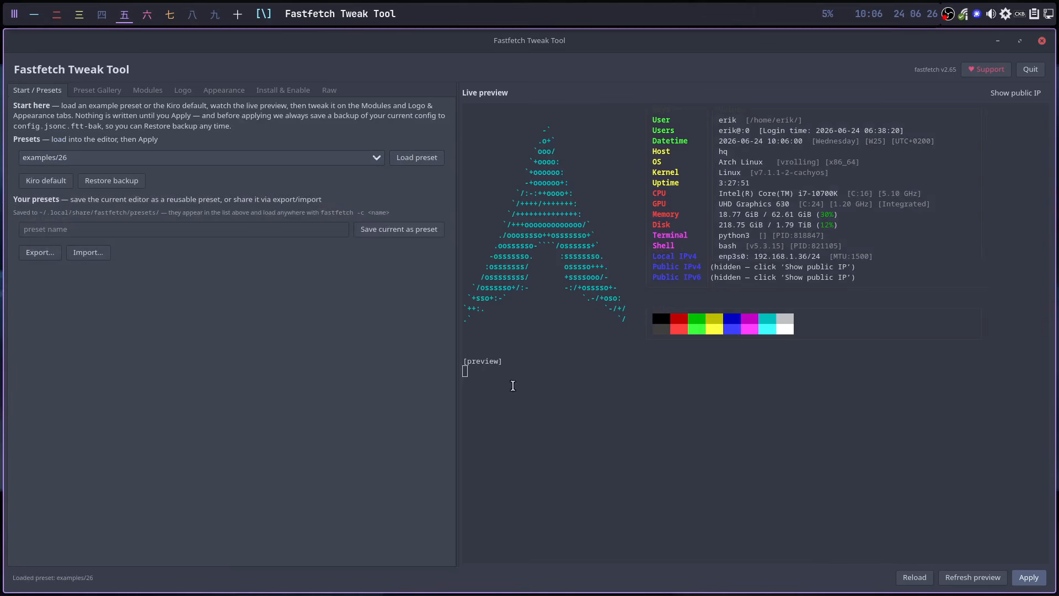
# - Filter the gallery to Small logos, load and apply examples/32, then switch to the terminal workspace
pyautogui.click(98, 90)
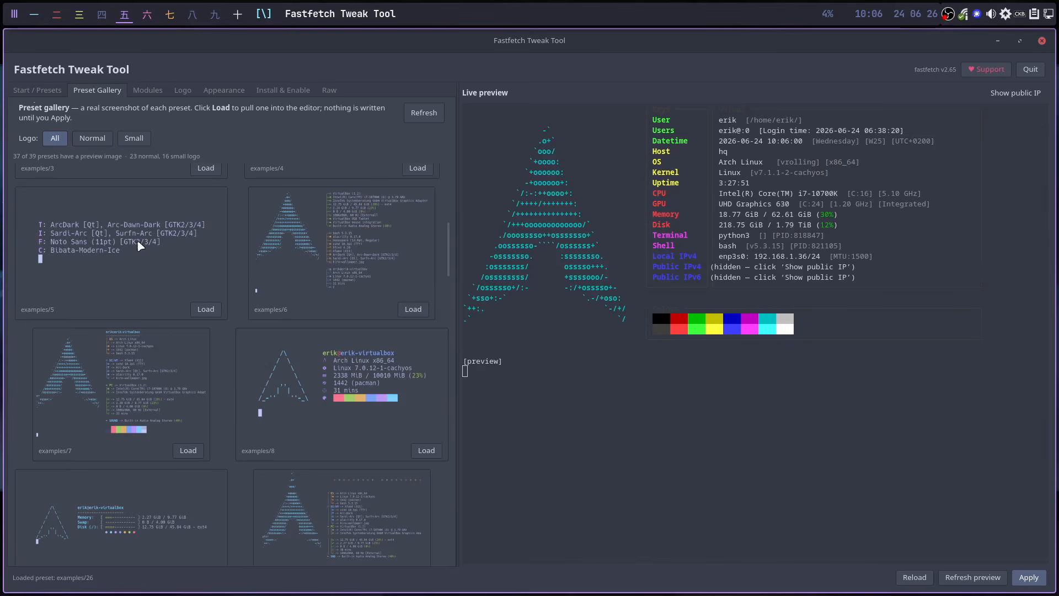
pyautogui.scroll(-4, 285, 522)
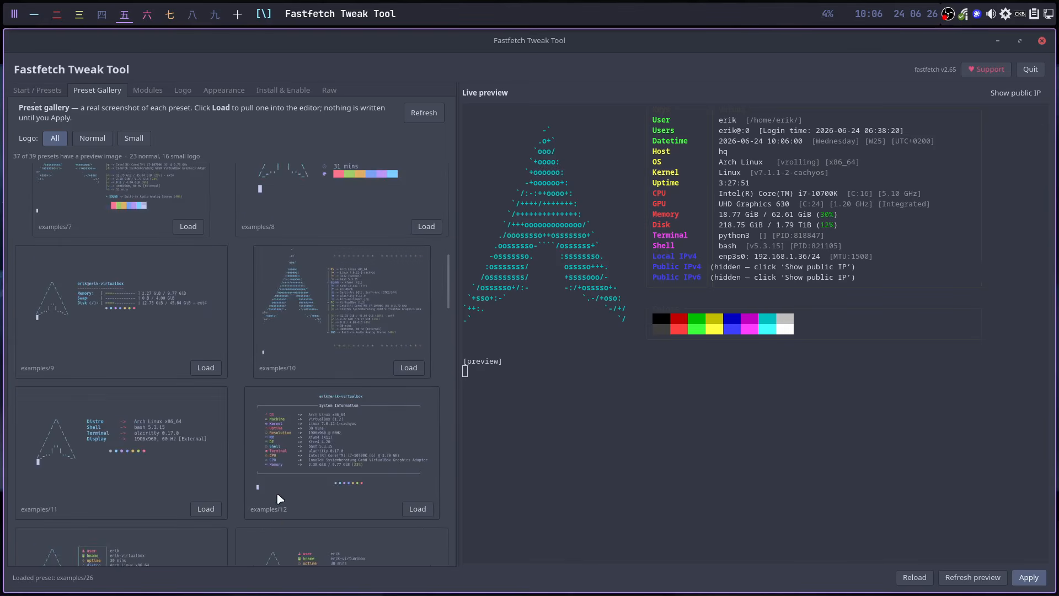
pyautogui.click(91, 139)
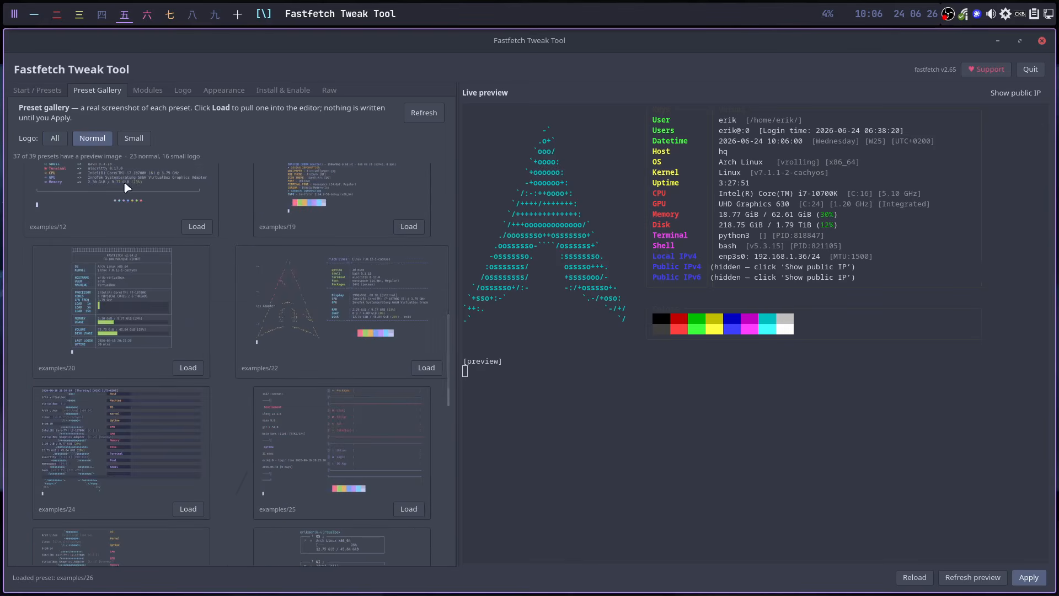
pyautogui.click(134, 137)
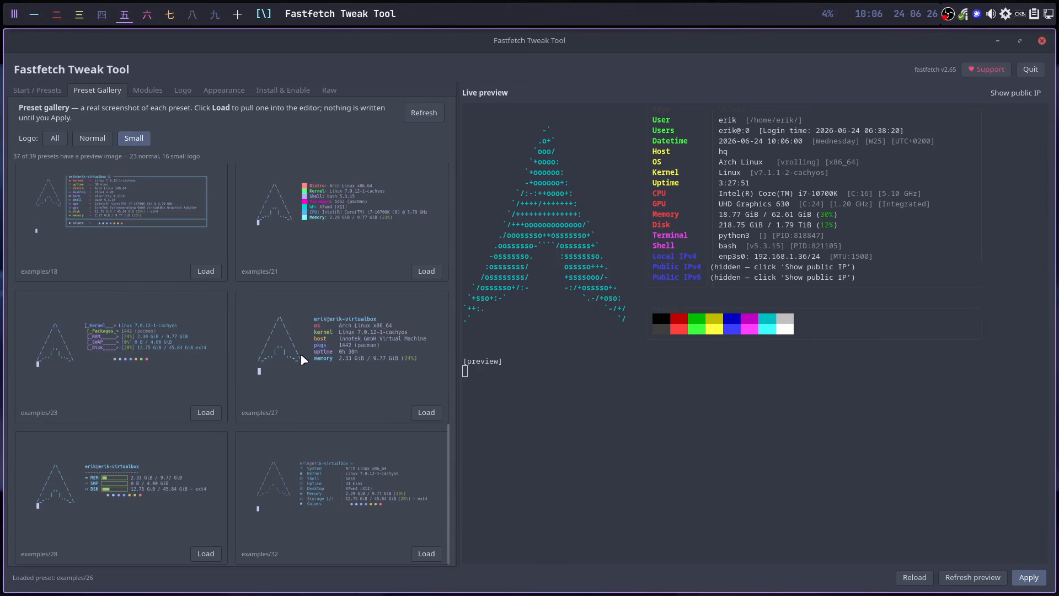
pyautogui.click(427, 553)
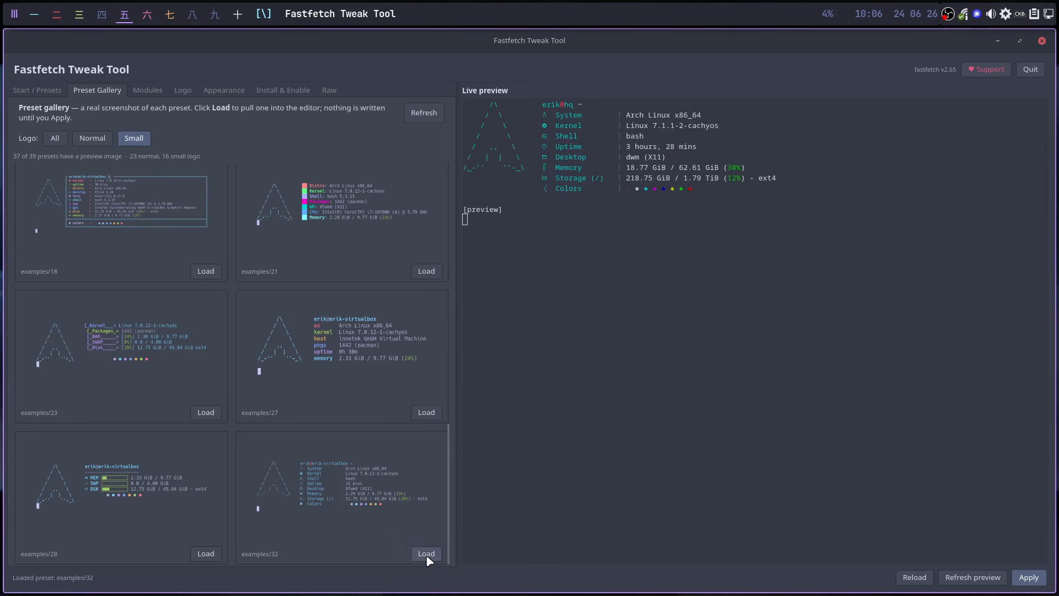
pyautogui.click(1024, 579)
pyautogui.click(238, 16)
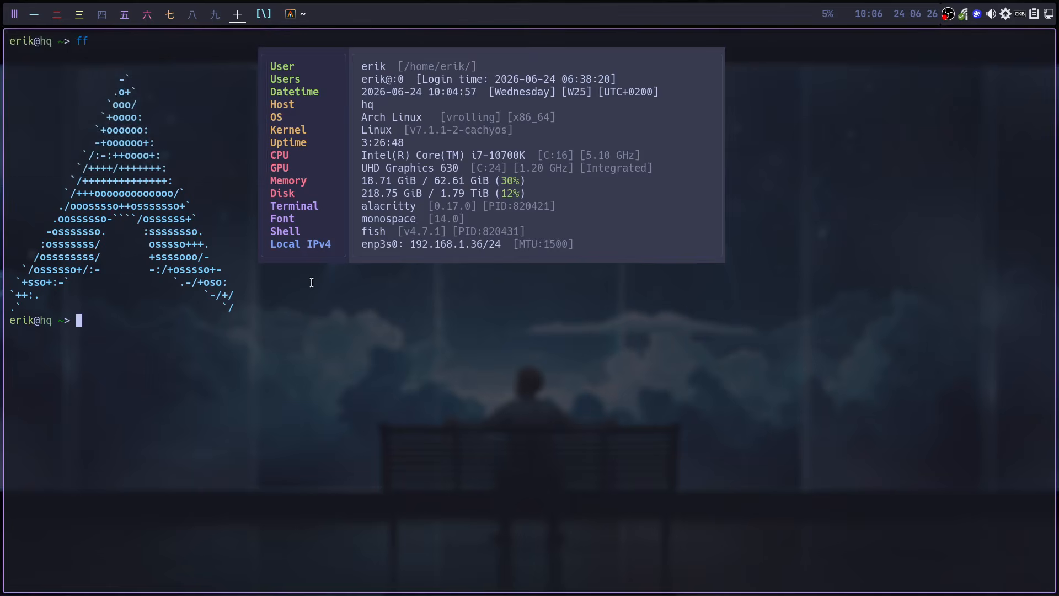
# - Replace the old terminal with a fresh one, run 'ff' to see the compact examples/32 layout, and return to 五
pyautogui.press('super+q')
pyautogui.press('super+Return')
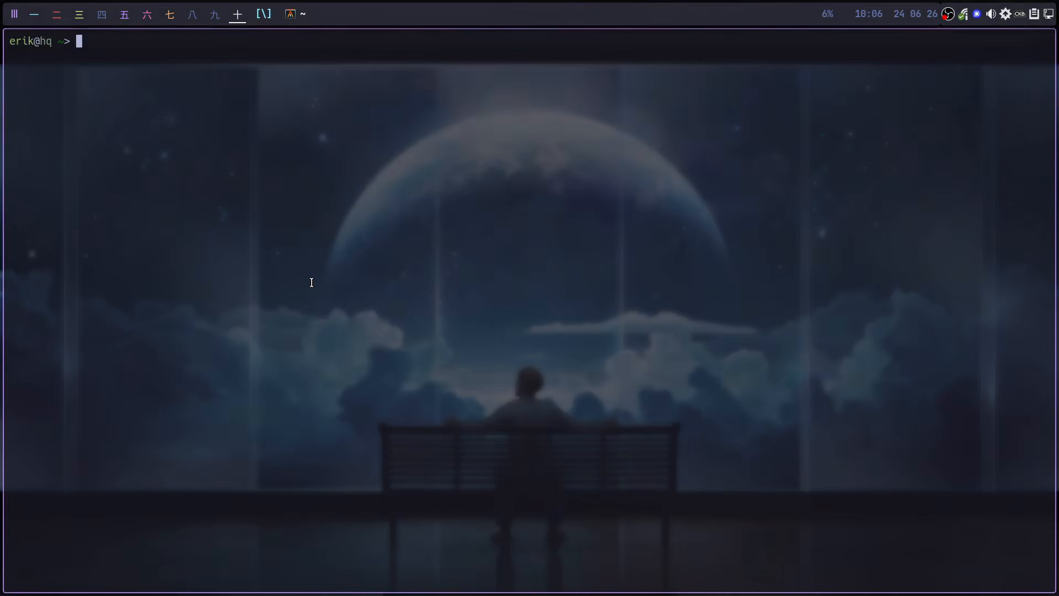
pyautogui.write('ff')
pyautogui.press('Return')
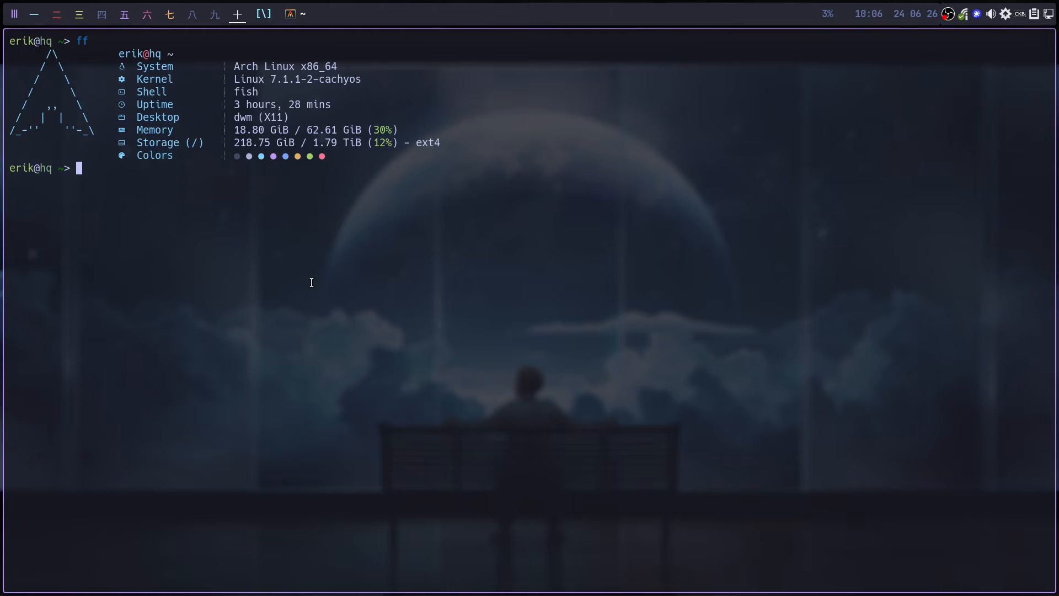
pyautogui.click(127, 19)
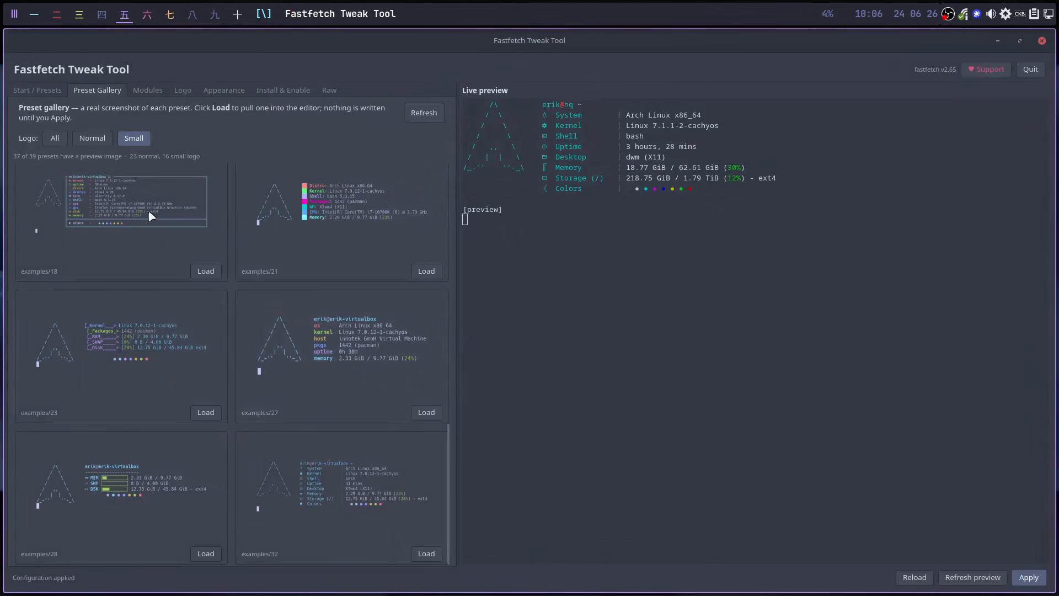
# - Cycle the preset Logo filter through All, Normal and Small, then view the Modules list
pyautogui.click(59, 140)
pyautogui.click(91, 139)
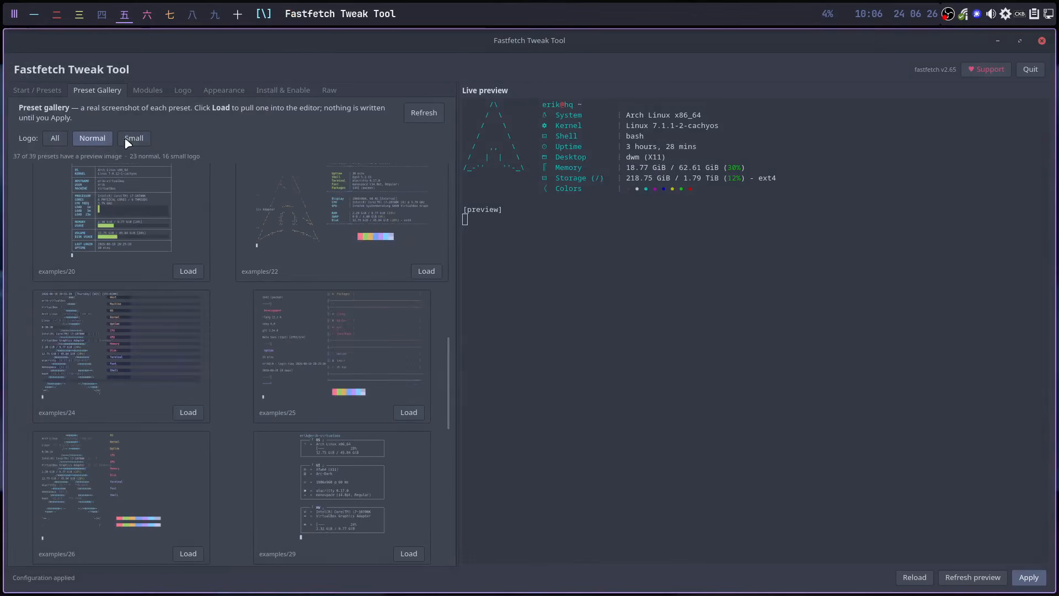
pyautogui.click(134, 139)
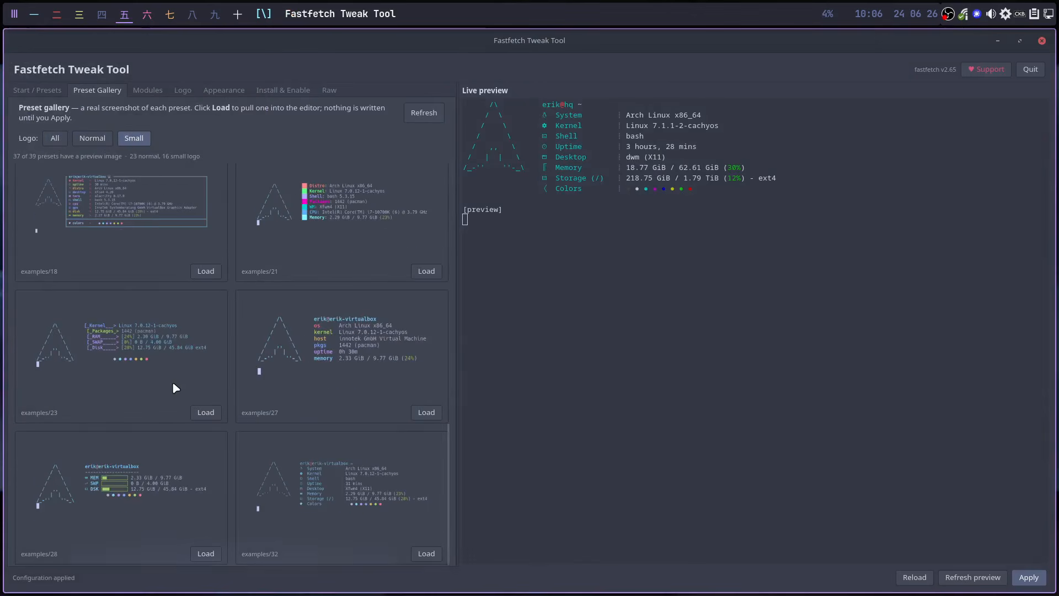
pyautogui.click(145, 91)
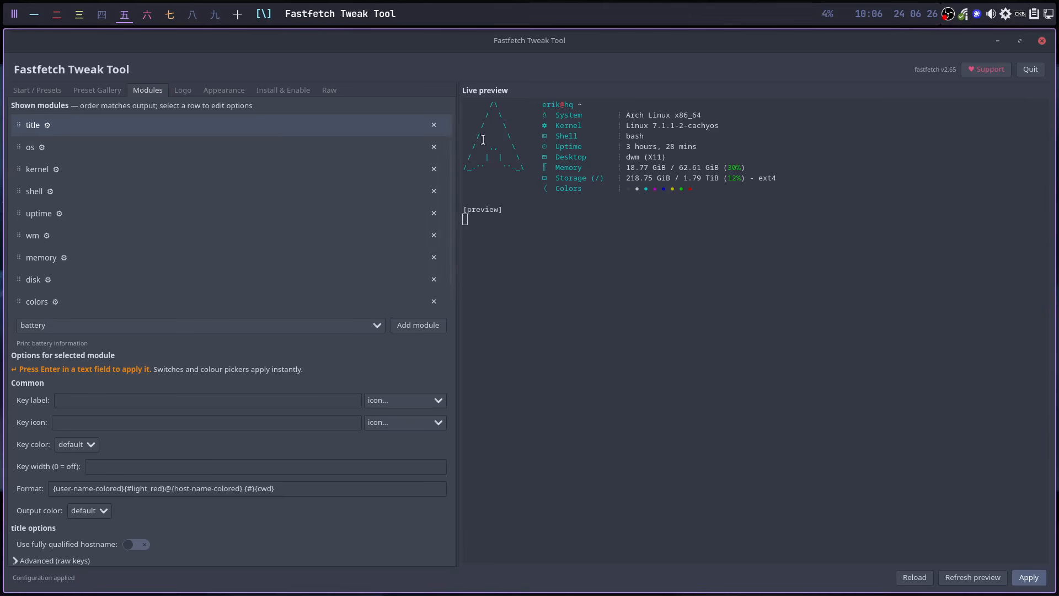
# - Drag disk above wm and refresh the preview so Storage follows Uptime
pyautogui.moveTo(543, 105); pyautogui.dragTo(586, 104)
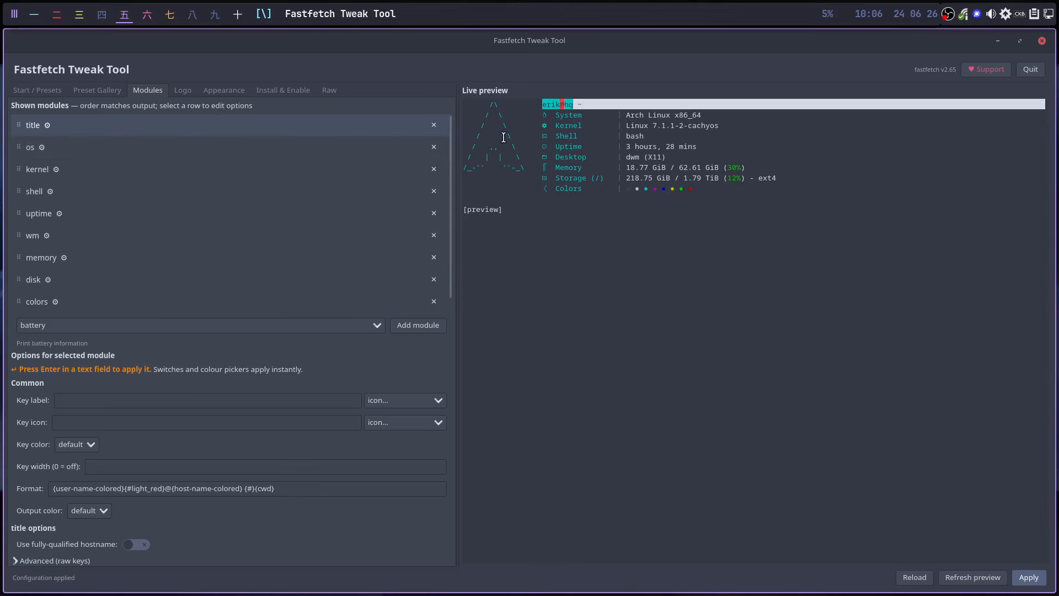
pyautogui.moveTo(542, 115); pyautogui.dragTo(612, 126)
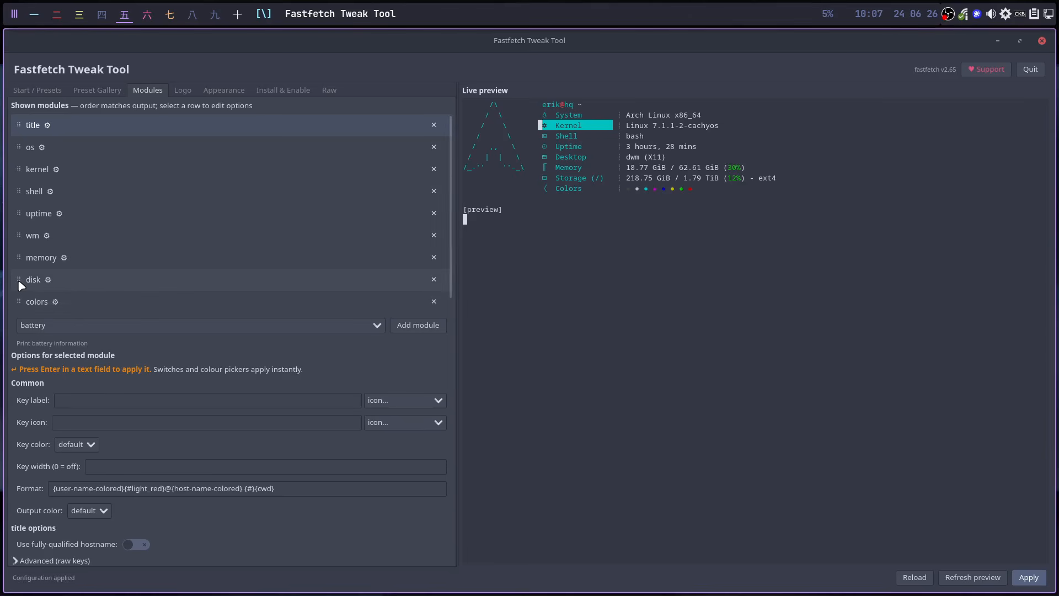
pyautogui.moveTo(19, 280); pyautogui.dragTo(19, 239)
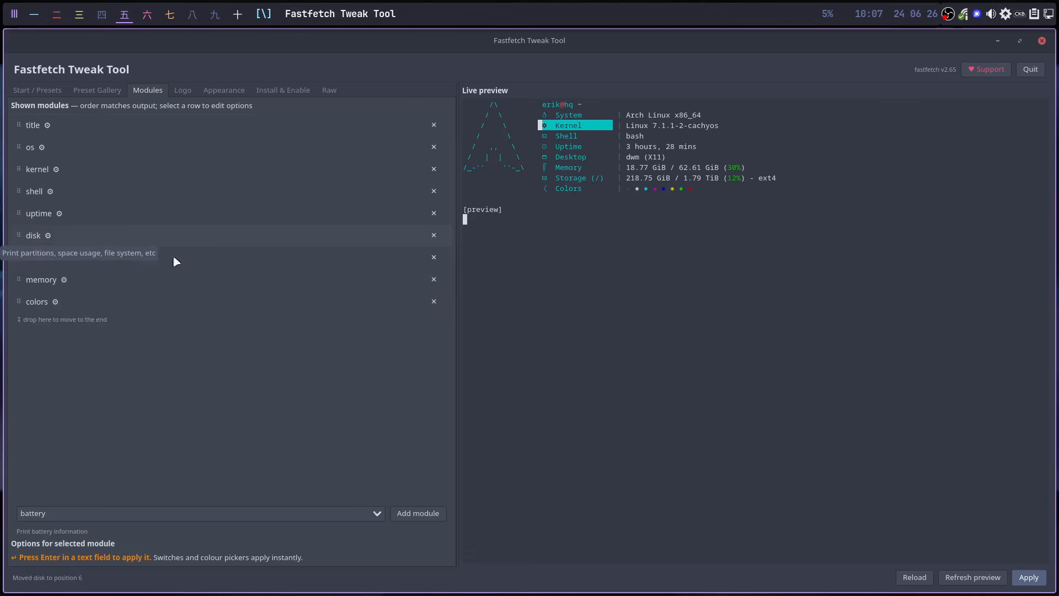
pyautogui.click(972, 577)
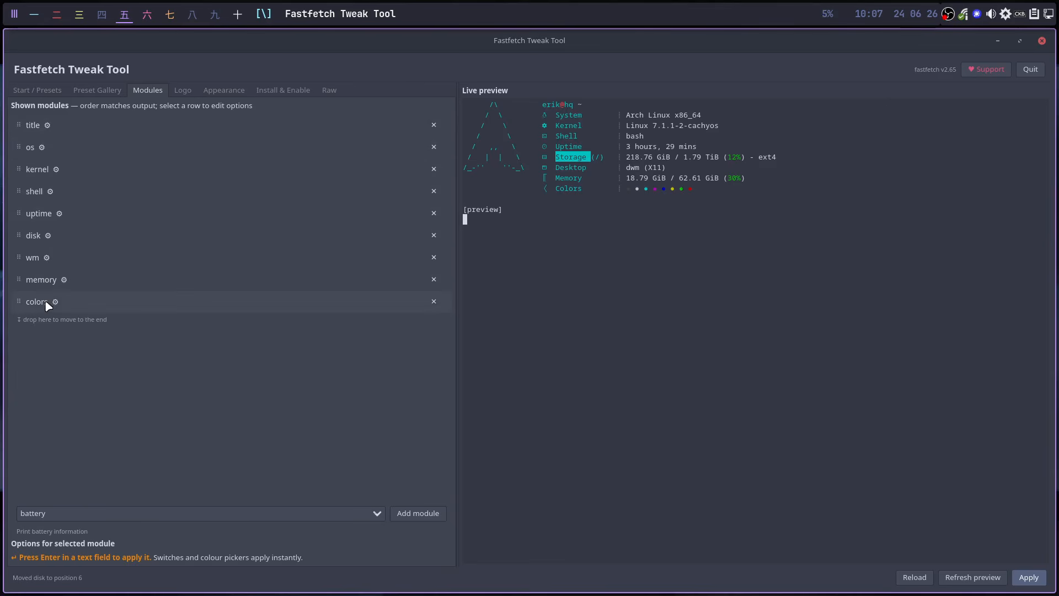
pyautogui.click(57, 216)
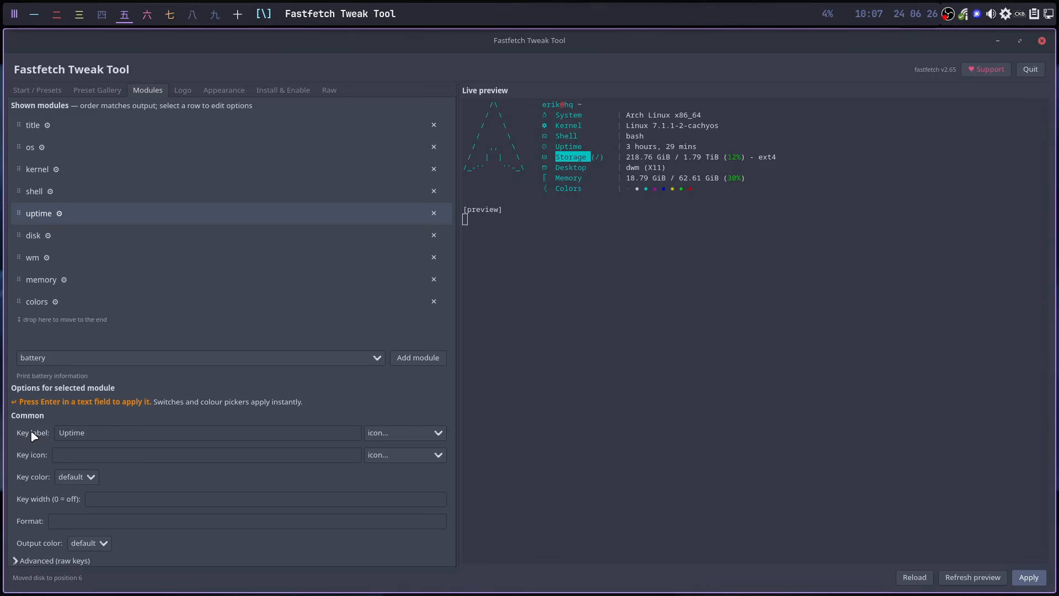
pyautogui.doubleClick(73, 431)
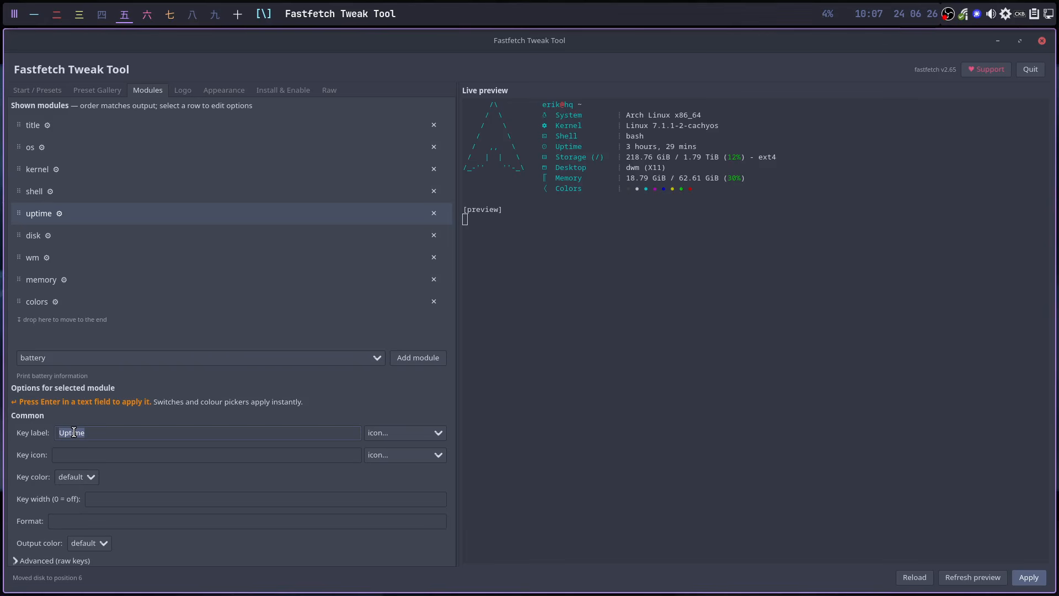
pyautogui.click(71, 462)
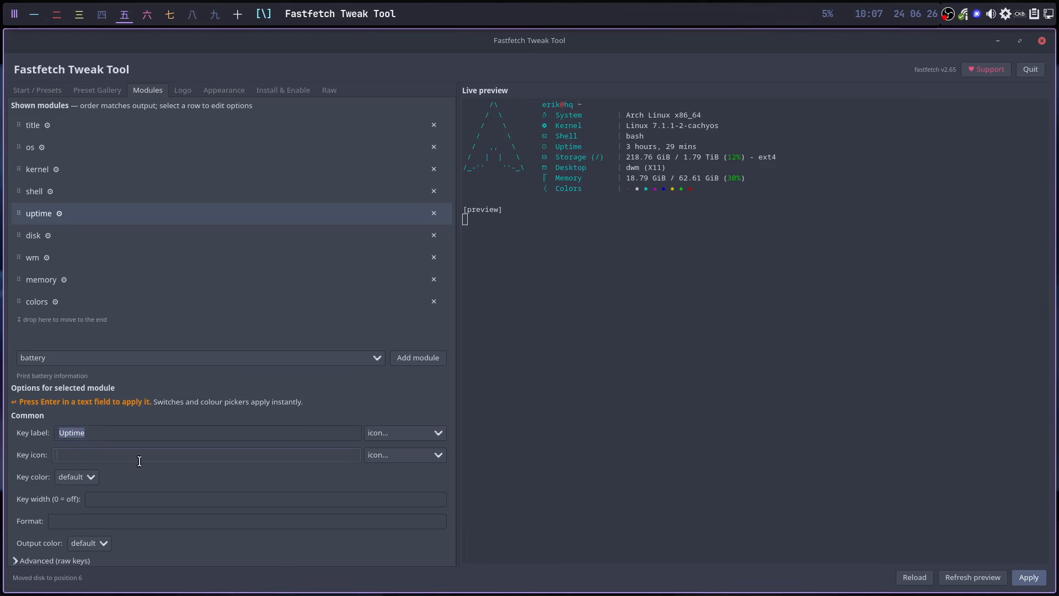
pyautogui.click(446, 458)
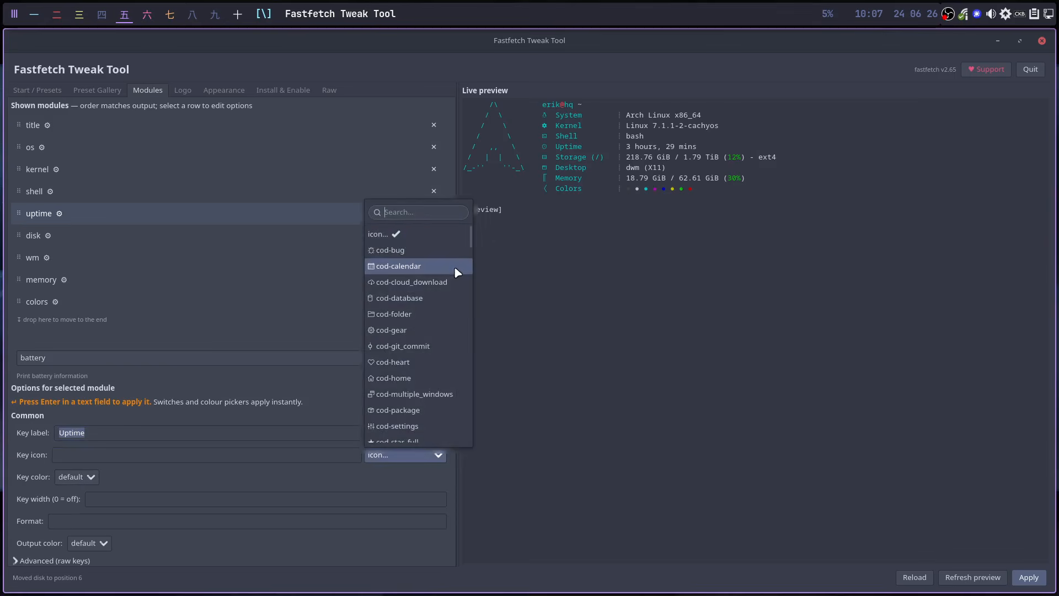
pyautogui.moveTo(485, 246); pyautogui.dragTo(479, 303)
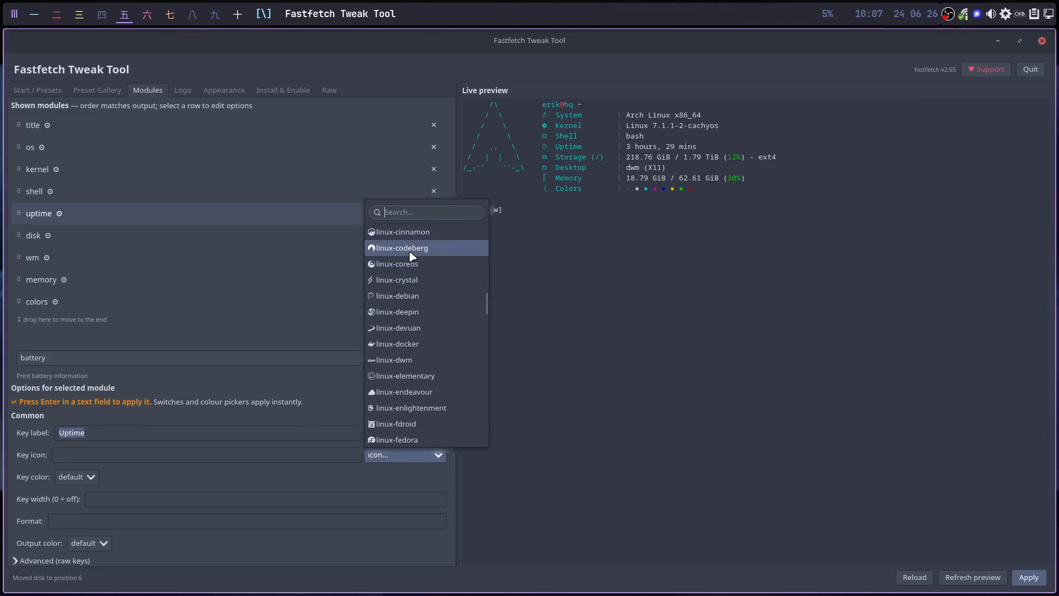
pyautogui.moveTo(487, 308); pyautogui.dragTo(482, 453)
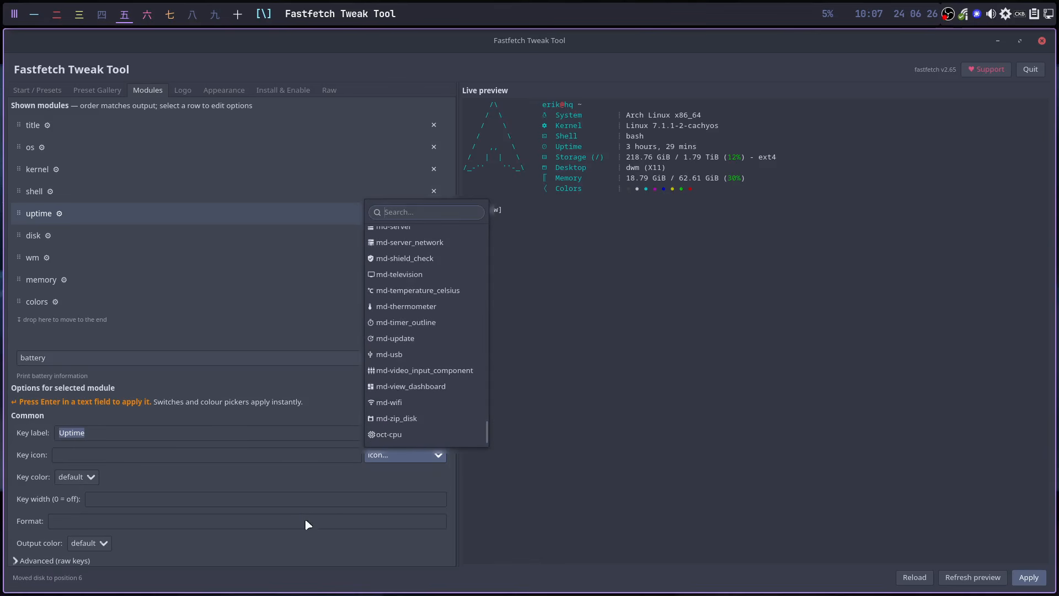
pyautogui.click(359, 483)
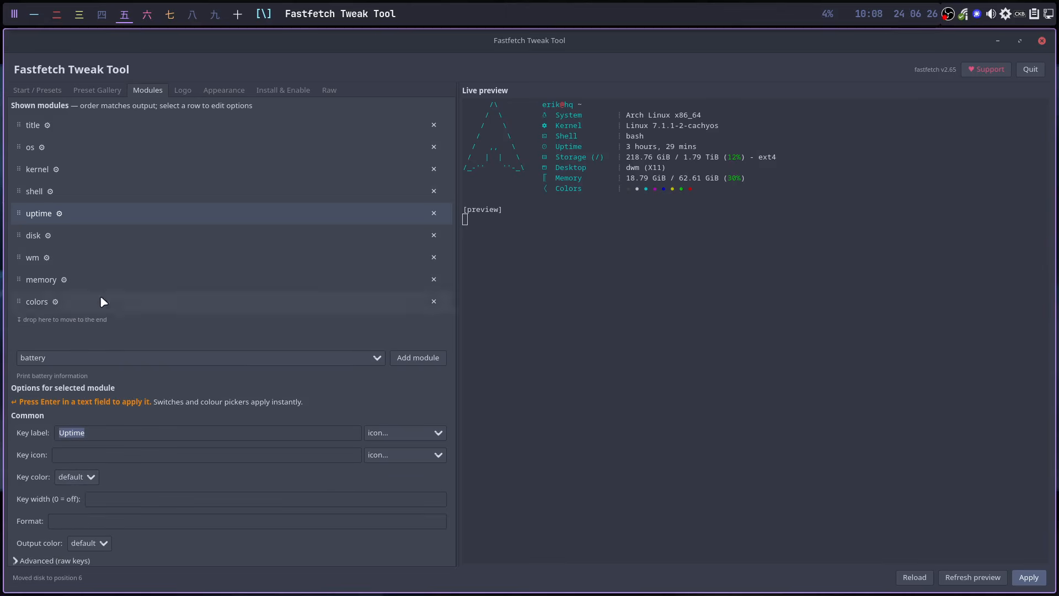
pyautogui.click(183, 91)
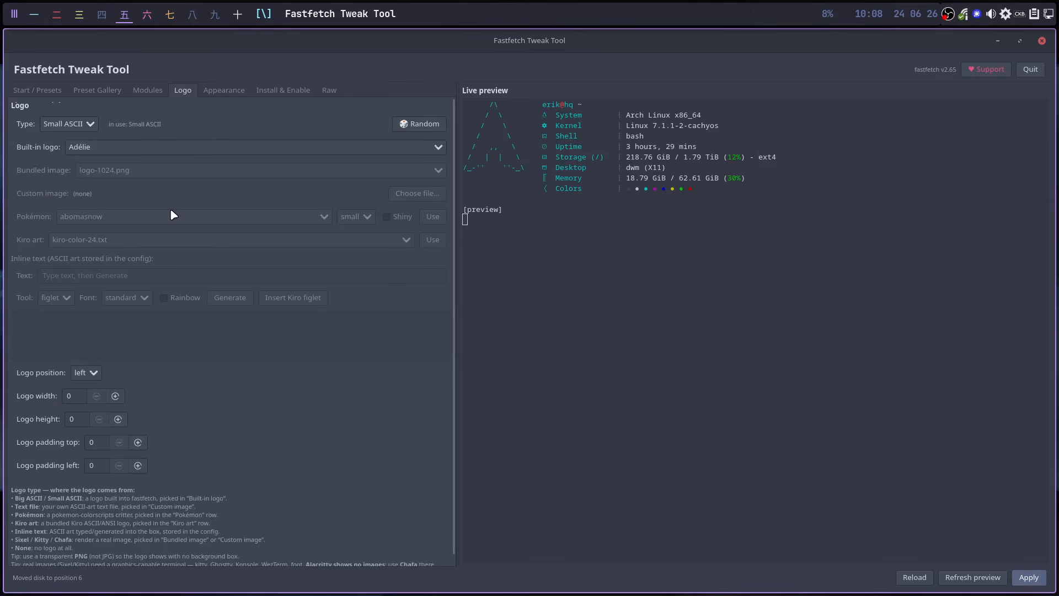
# - Load the Kiro default preset from the Presets page and apply it
pyautogui.click(84, 124)
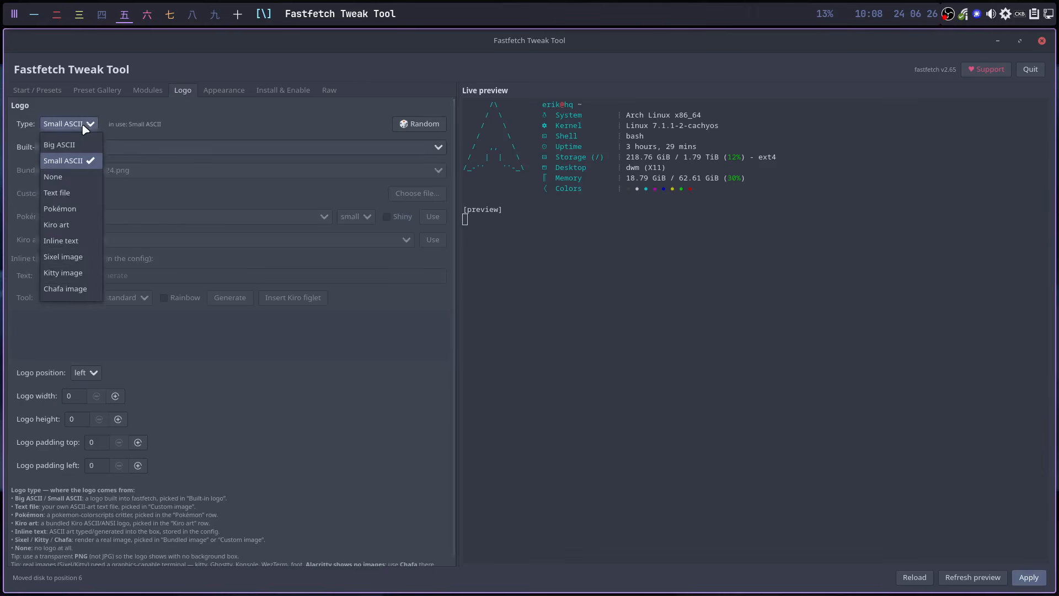
pyautogui.click(49, 88)
pyautogui.click(49, 88)
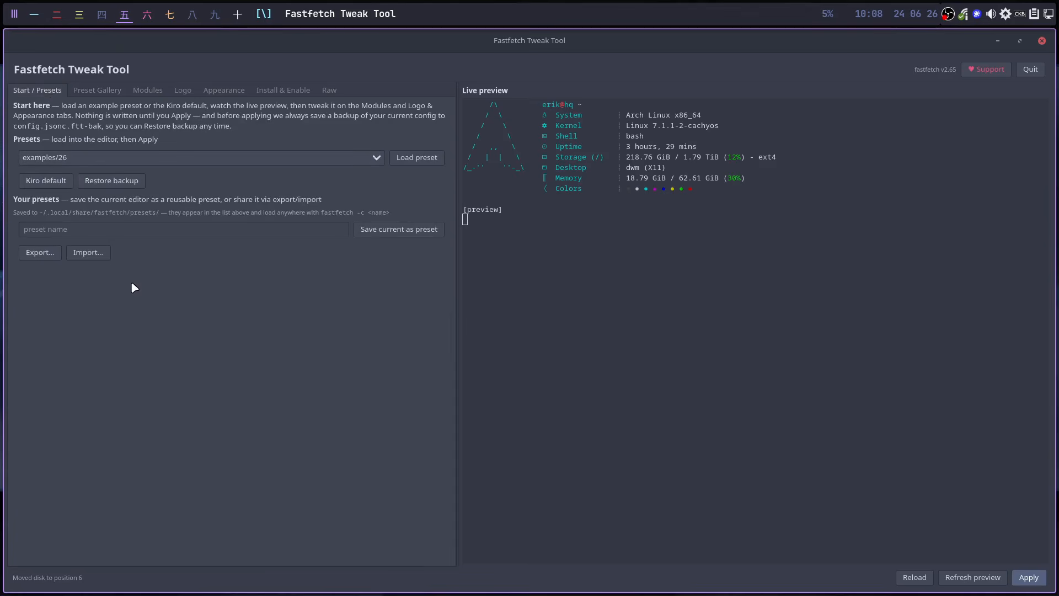
pyautogui.click(46, 181)
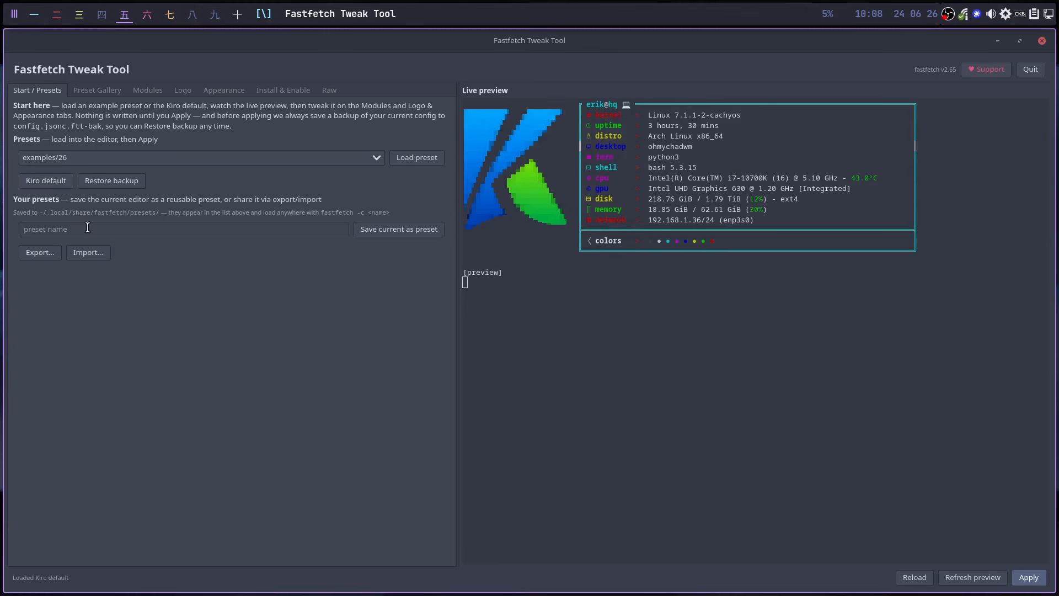
pyautogui.click(1035, 578)
# - Run ff in a fresh Alacritty terminal to check the Kiro default layout, then return to tag 五
pyautogui.click(237, 13)
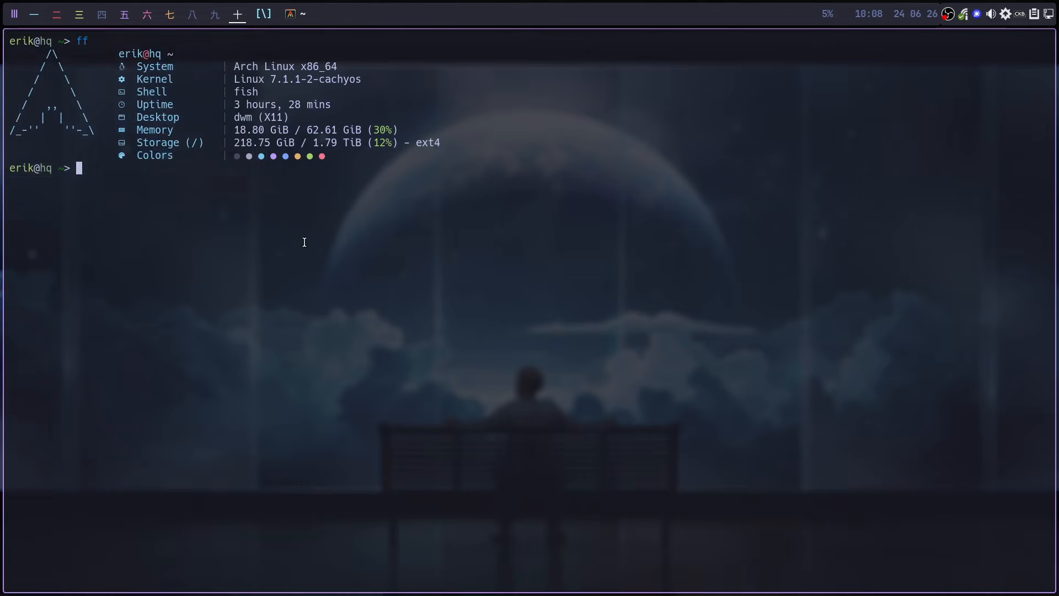
pyautogui.press('super+q')
pyautogui.press('super+Return')
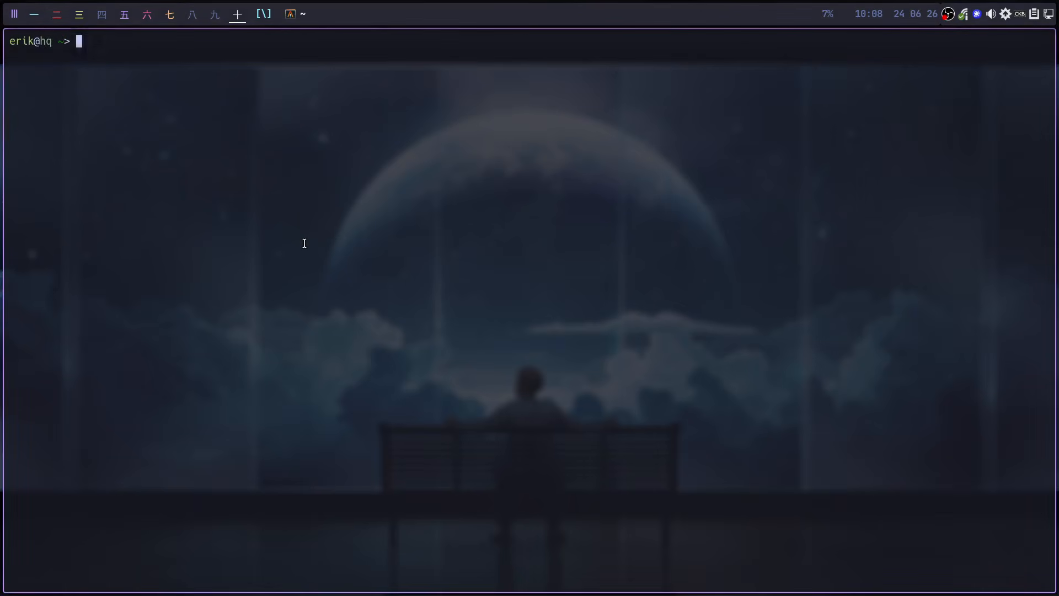
pyautogui.write('ff')
pyautogui.press('Return')
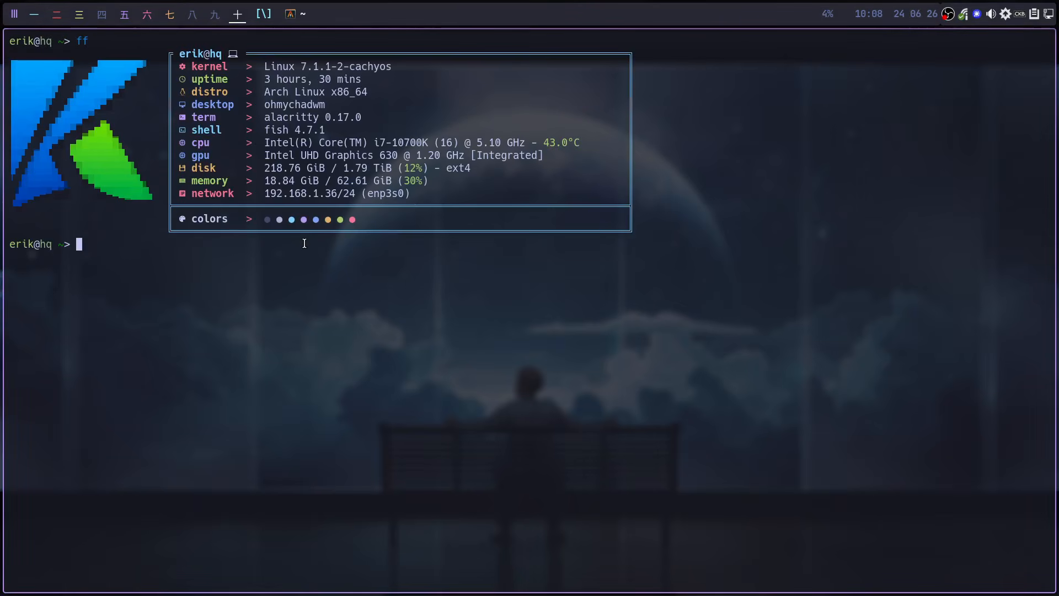
pyautogui.press('super+q')
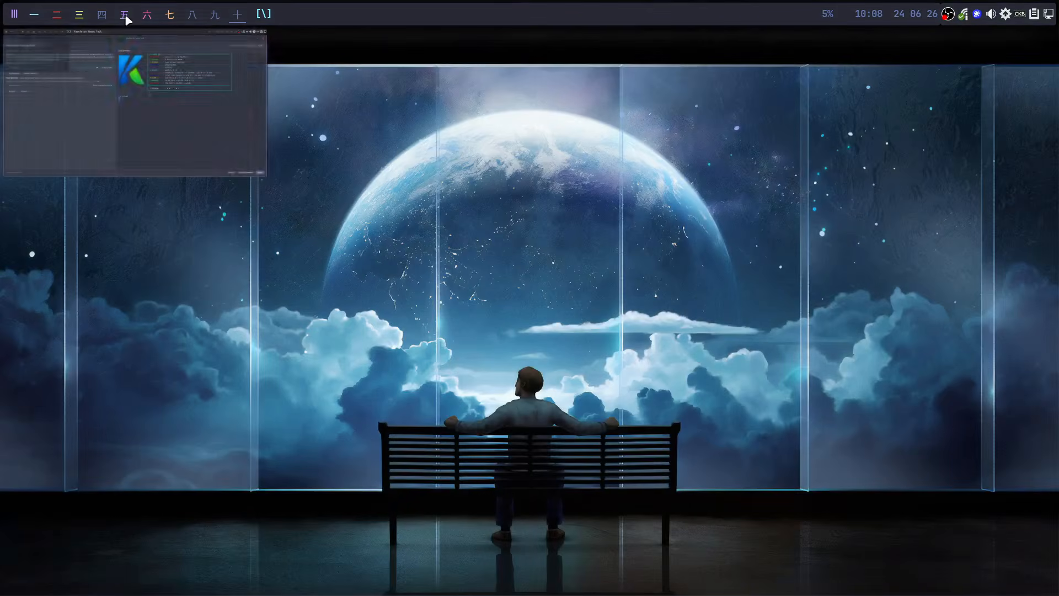
pyautogui.click(126, 20)
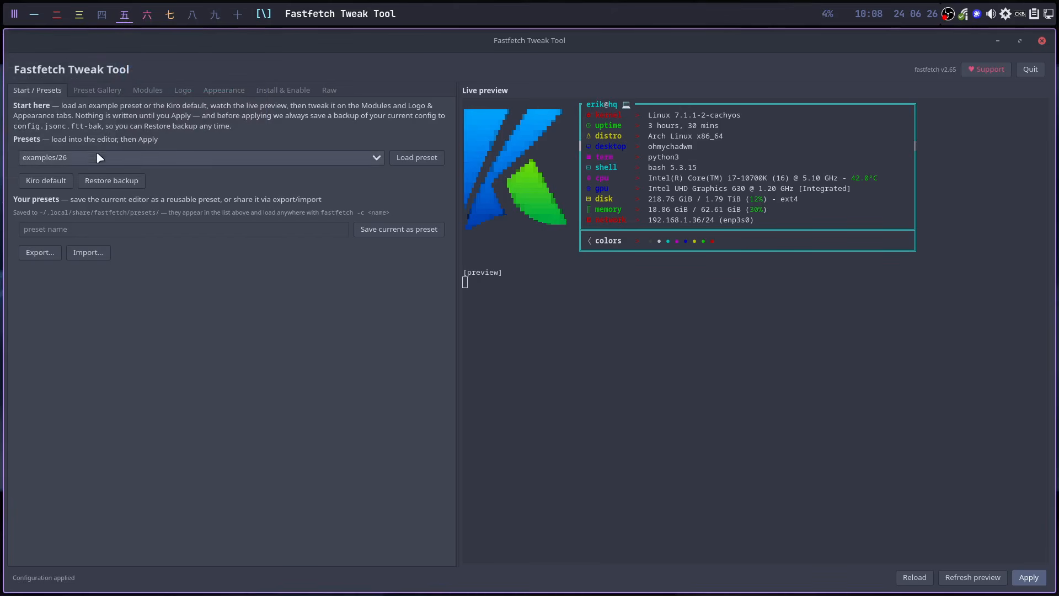
# - Use kiro-color-40.txt as the Kiro art logo and apply the configuration
pyautogui.click(145, 94)
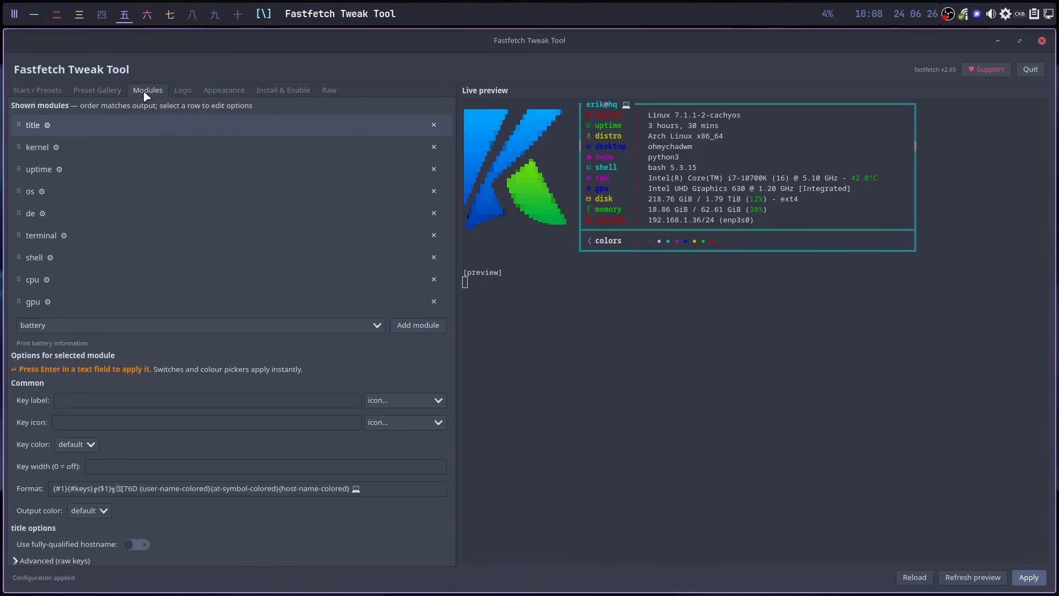
pyautogui.click(183, 92)
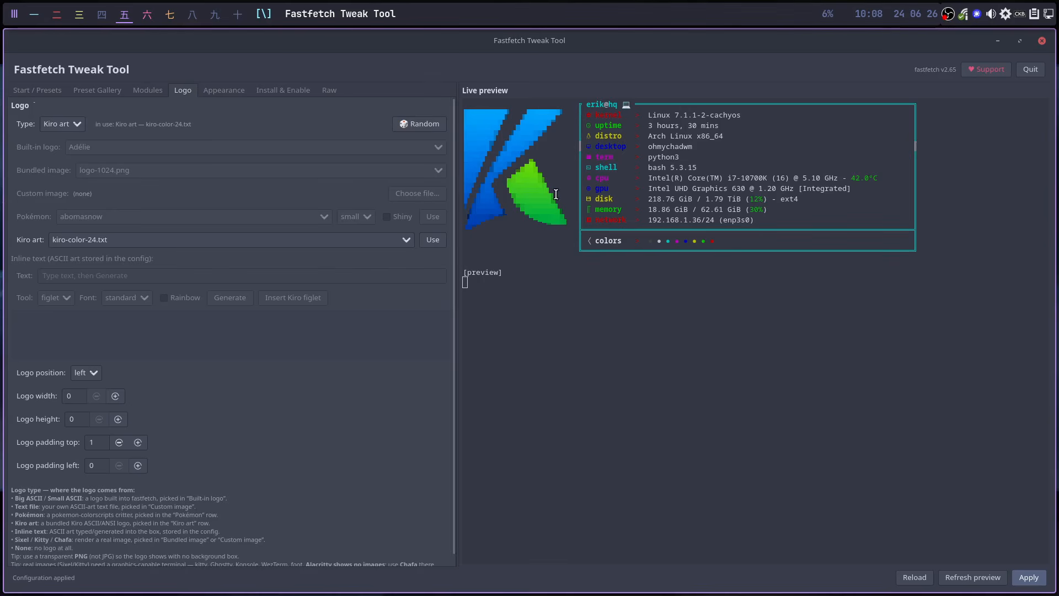
pyautogui.click(76, 126)
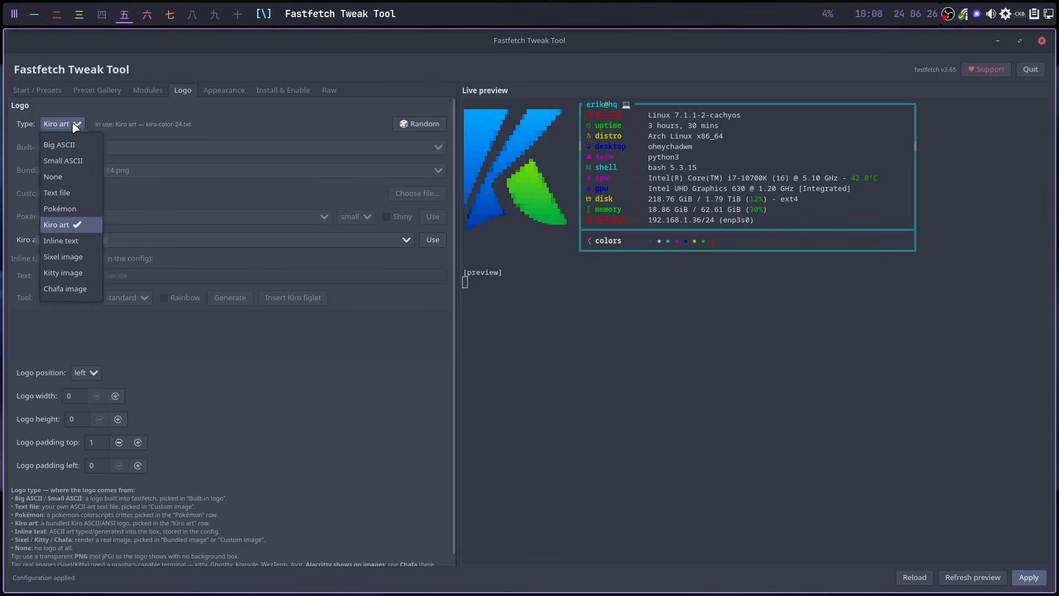
pyautogui.click(81, 225)
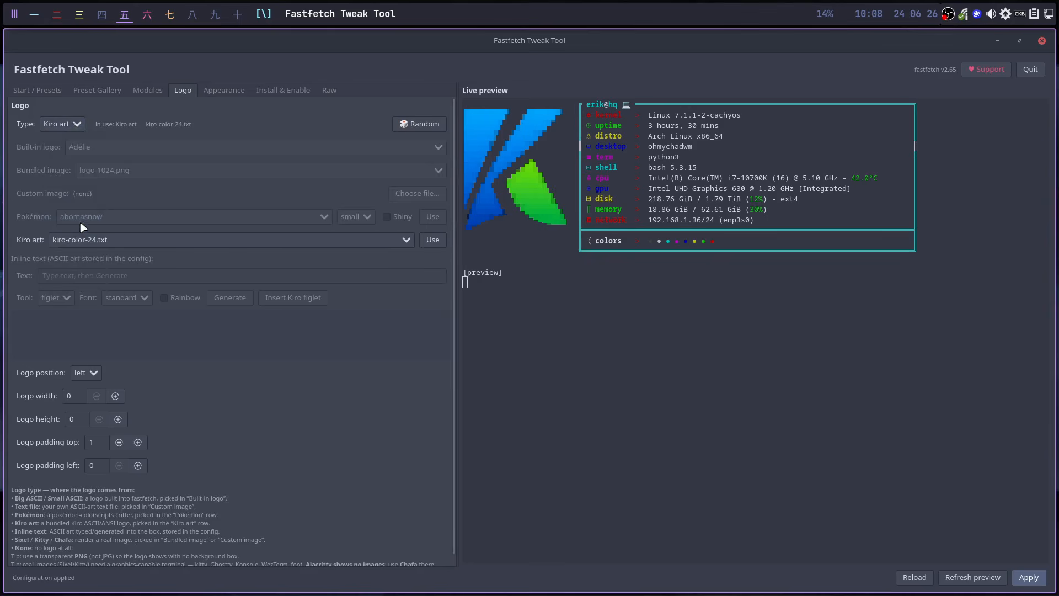
pyautogui.click(109, 239)
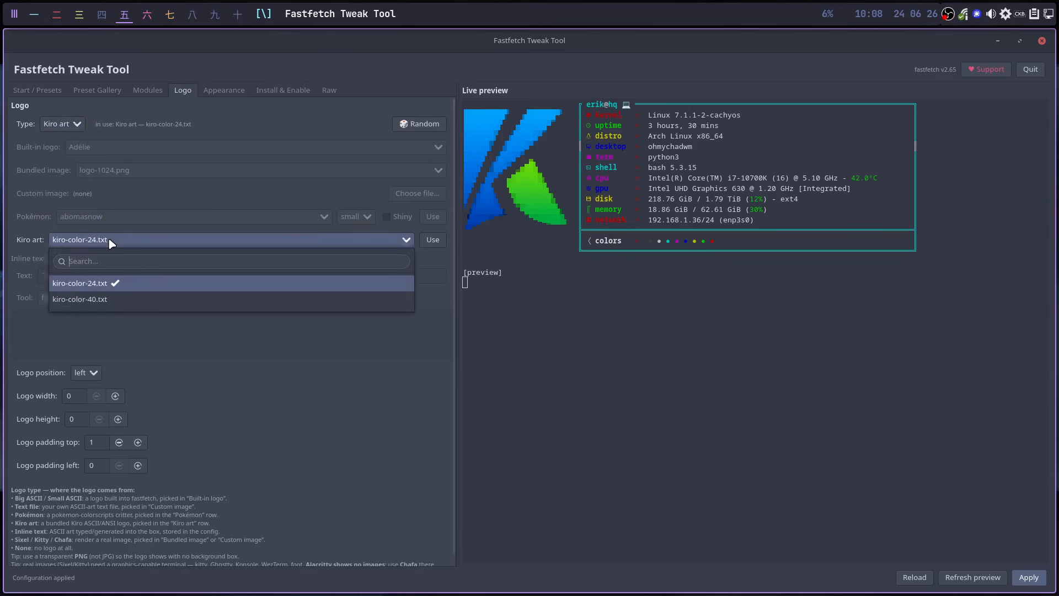
pyautogui.click(110, 301)
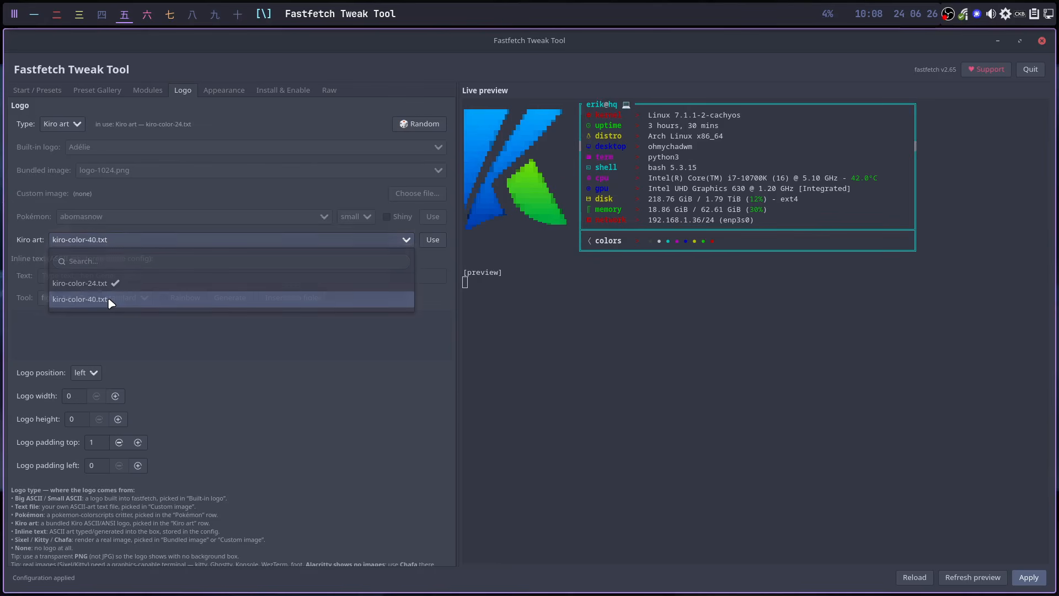
pyautogui.click(113, 241)
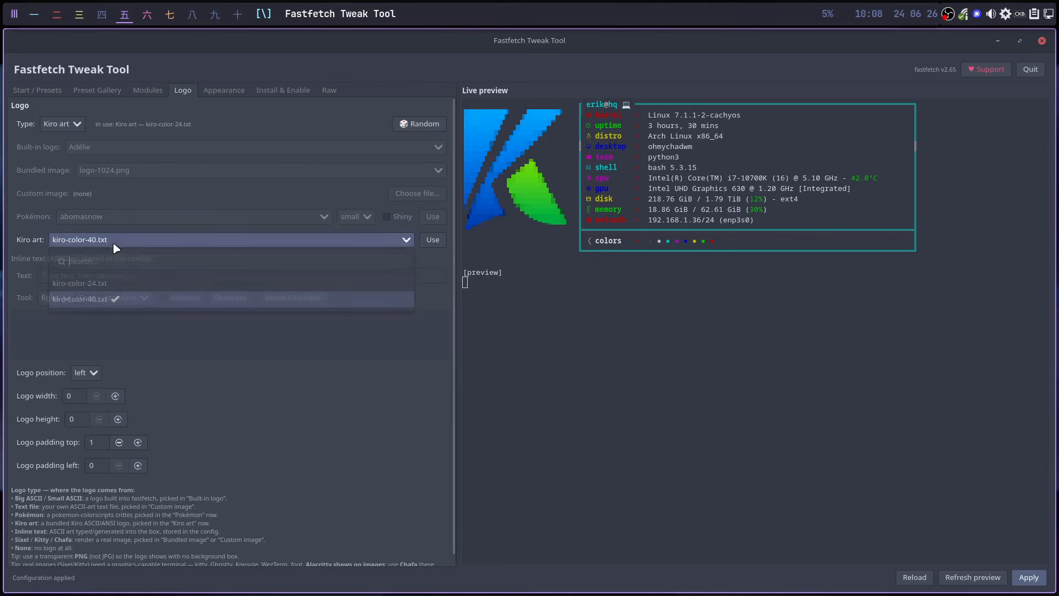
pyautogui.click(114, 289)
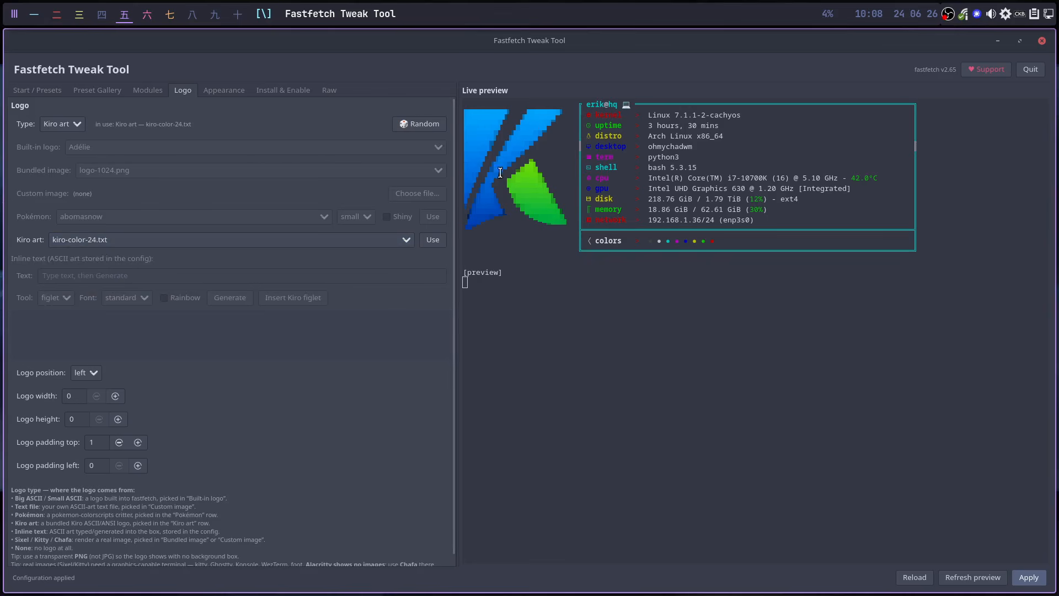
pyautogui.click(113, 238)
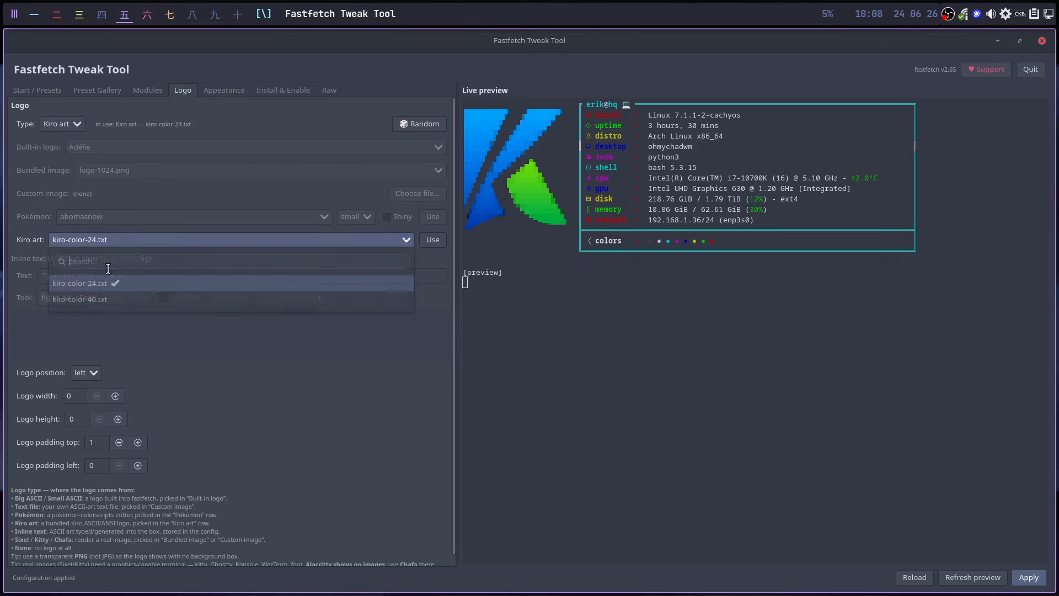
pyautogui.click(106, 300)
pyautogui.click(439, 236)
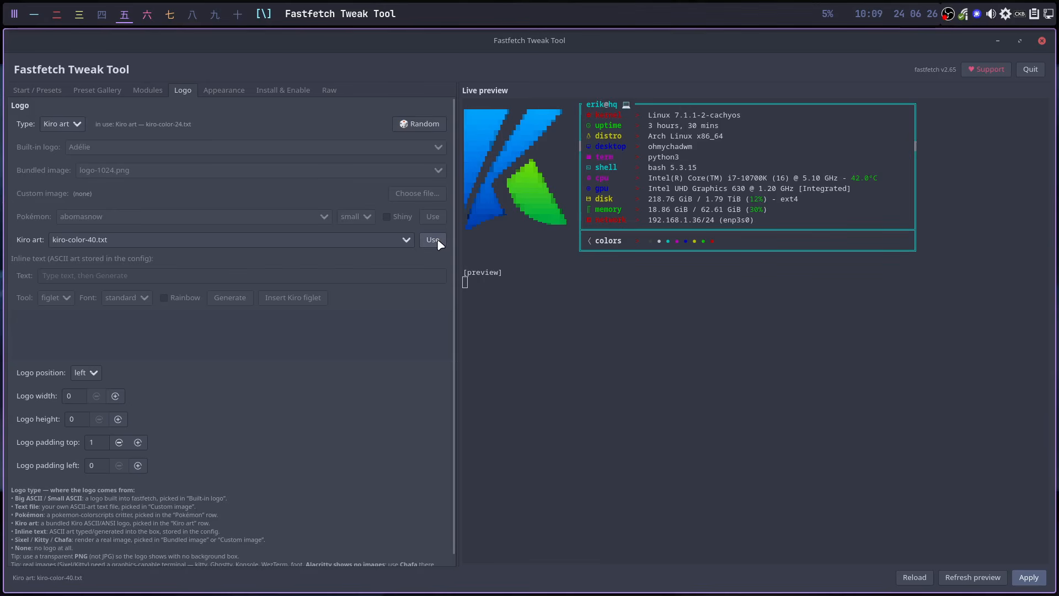
pyautogui.click(1029, 579)
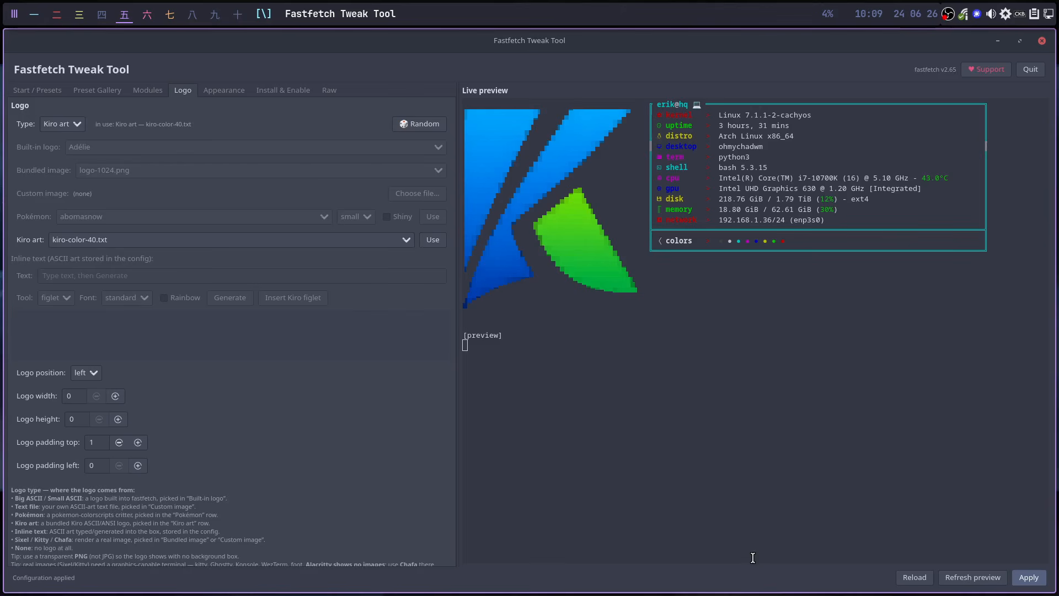
# - Leave the logo position at left and scroll through the Logo settings
pyautogui.click(91, 373)
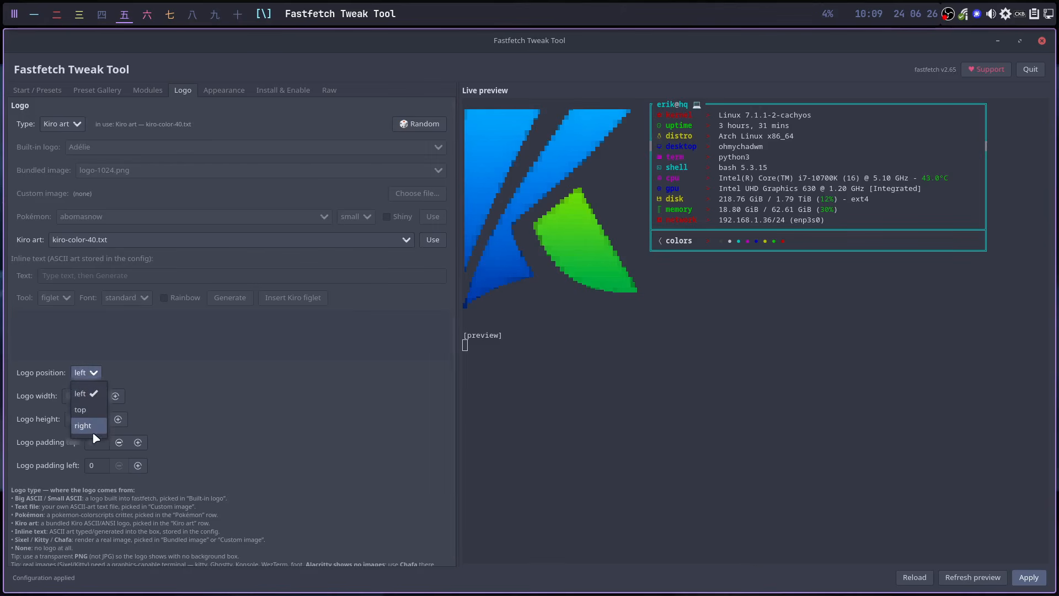
pyautogui.click(214, 375)
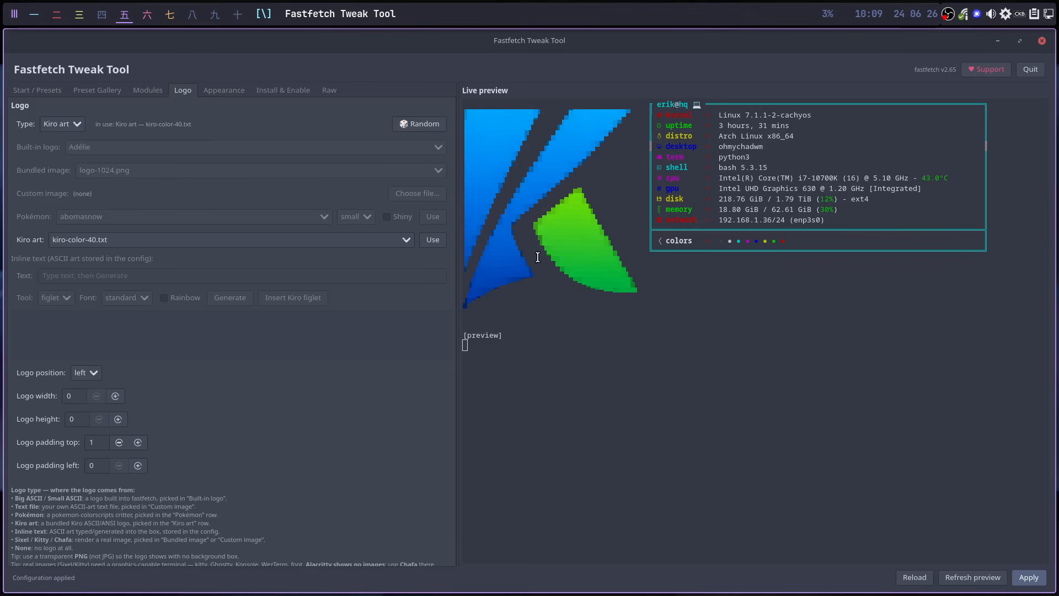
pyautogui.scroll(-1, 317, 444)
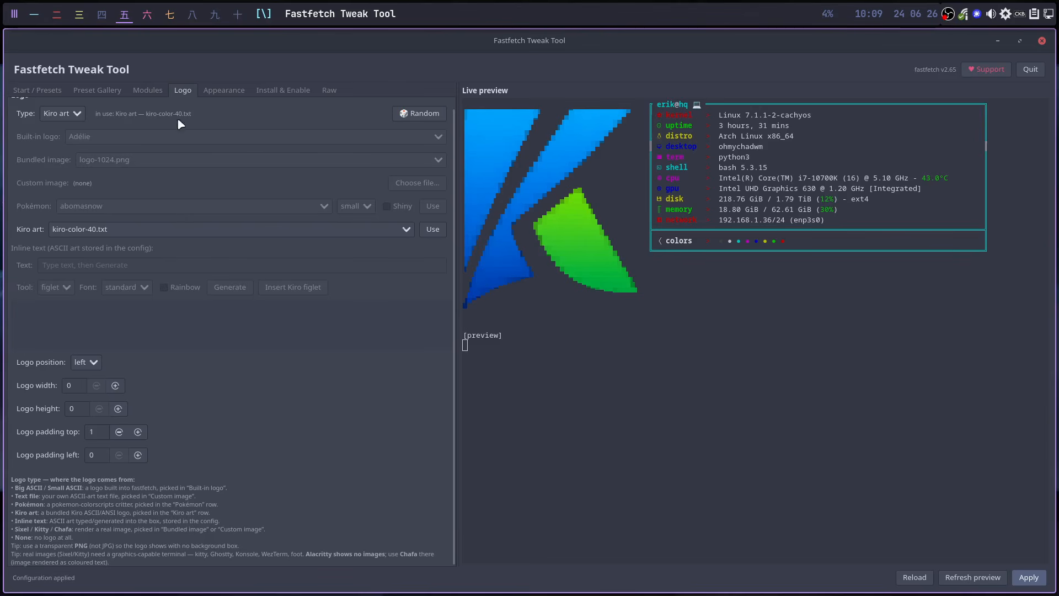
pyautogui.scroll(1, 212, 363)
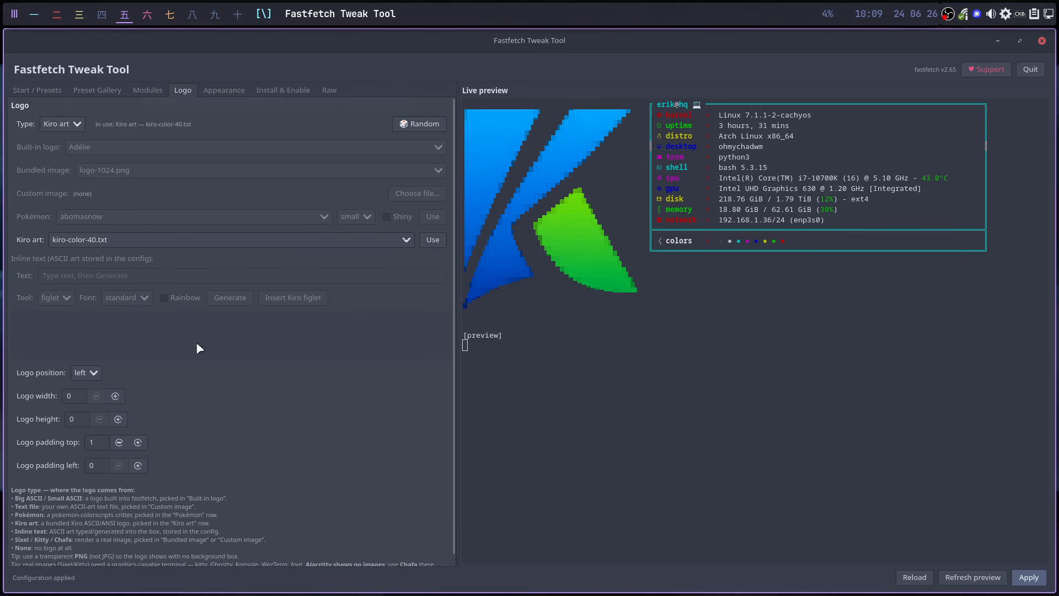
# - Preview Big ASCII, Kiro art and random logos (Siduction, ChaletOS, PacBSD)
pyautogui.click(73, 124)
pyautogui.click(75, 145)
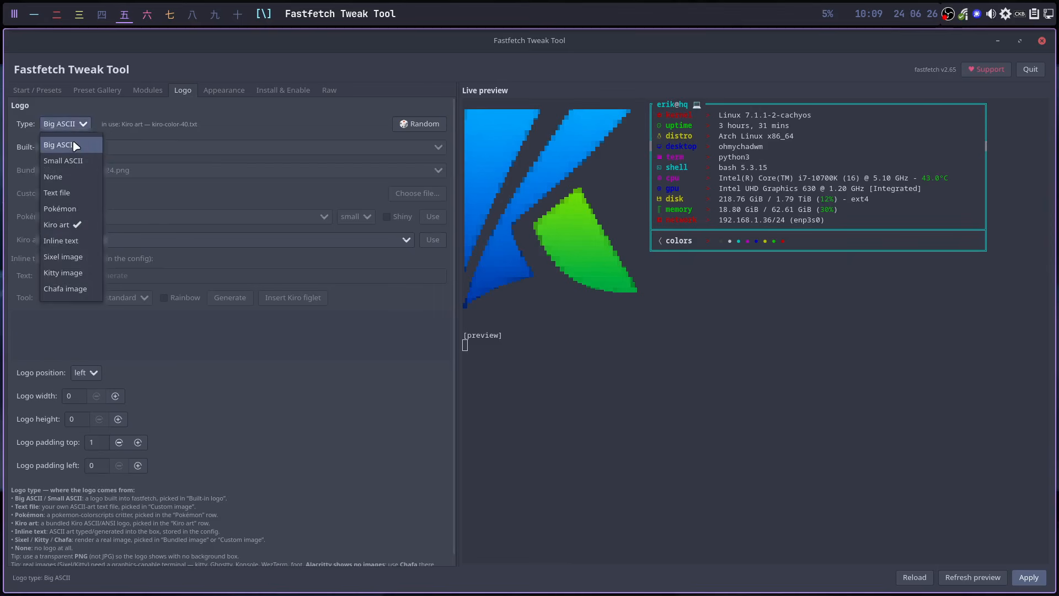
pyautogui.click(403, 126)
pyautogui.click(987, 575)
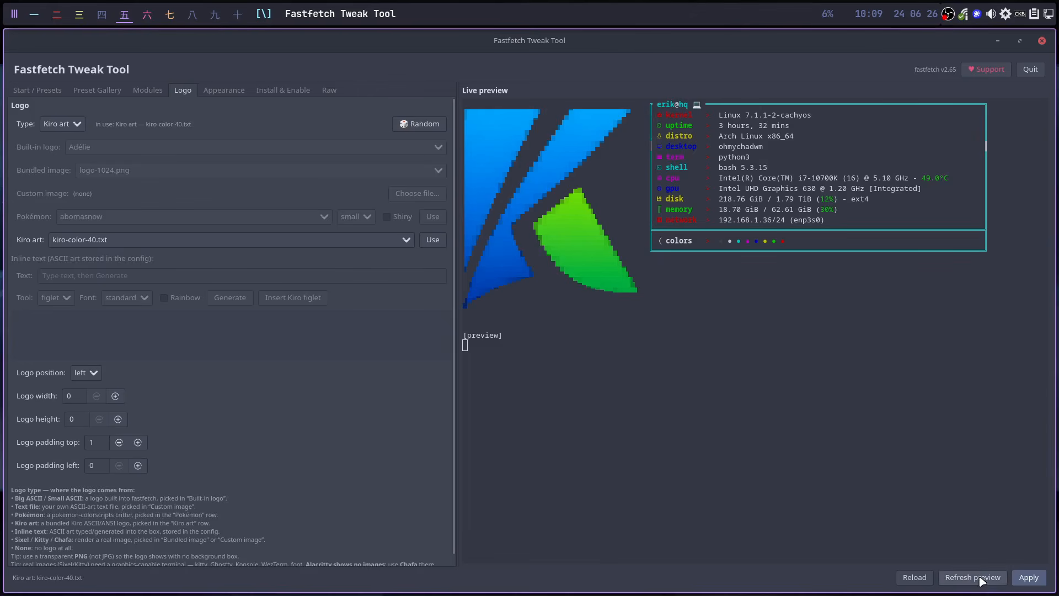
pyautogui.click(408, 123)
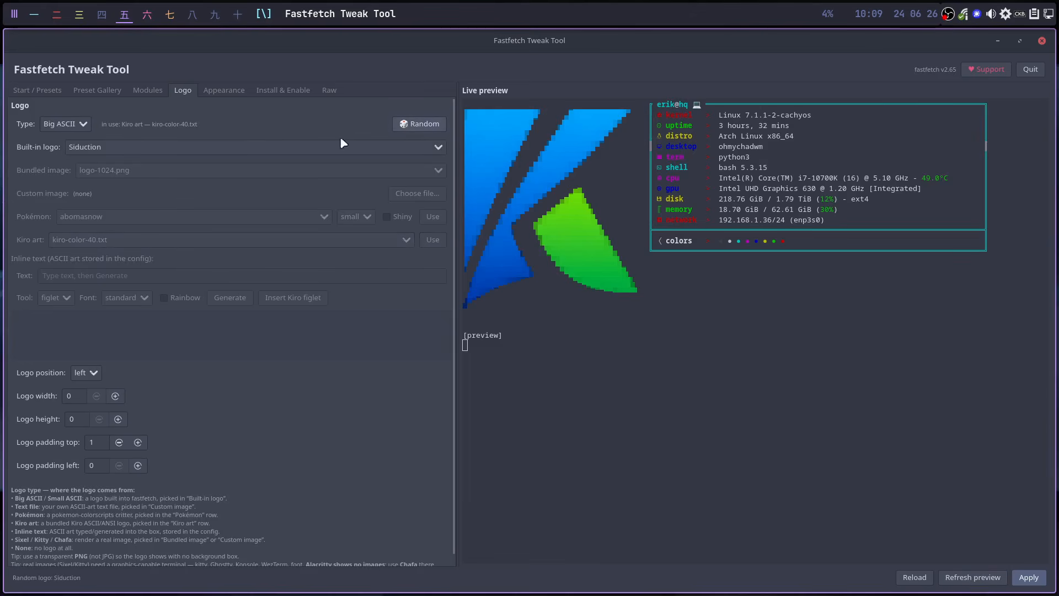
pyautogui.click(965, 579)
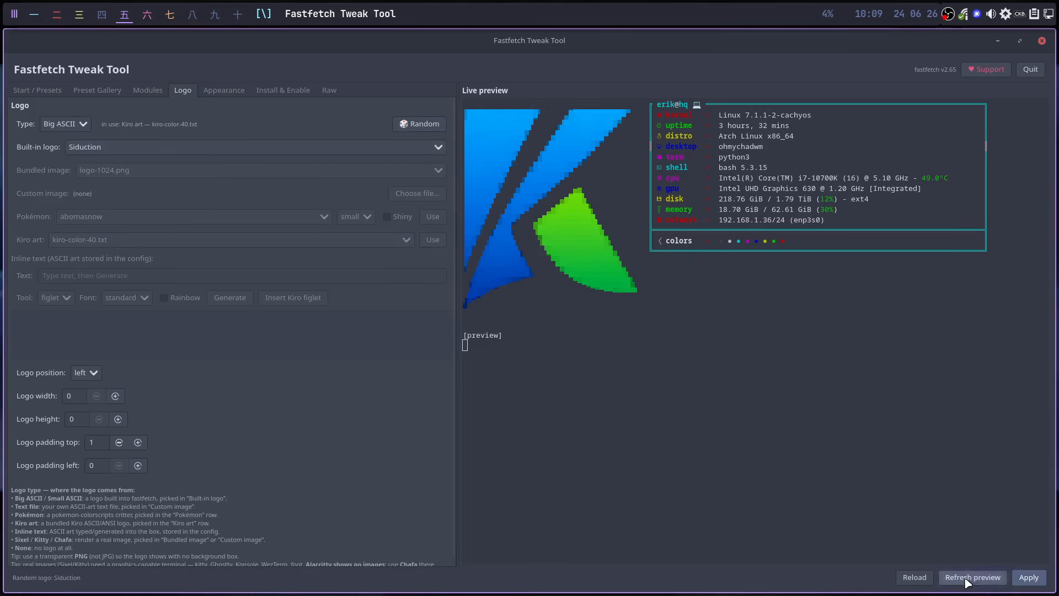
pyautogui.click(421, 126)
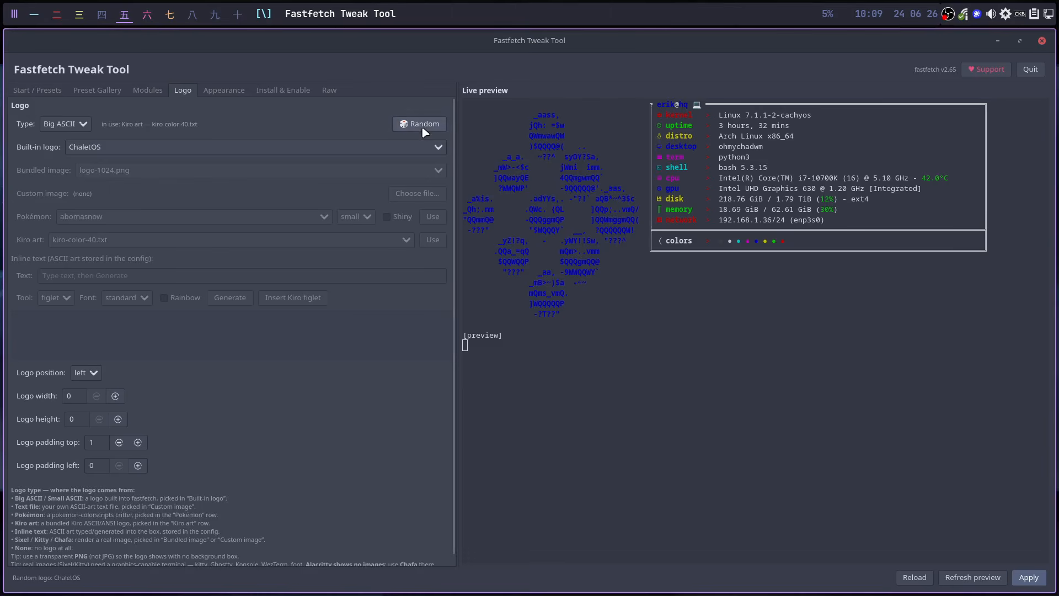
pyautogui.click(957, 579)
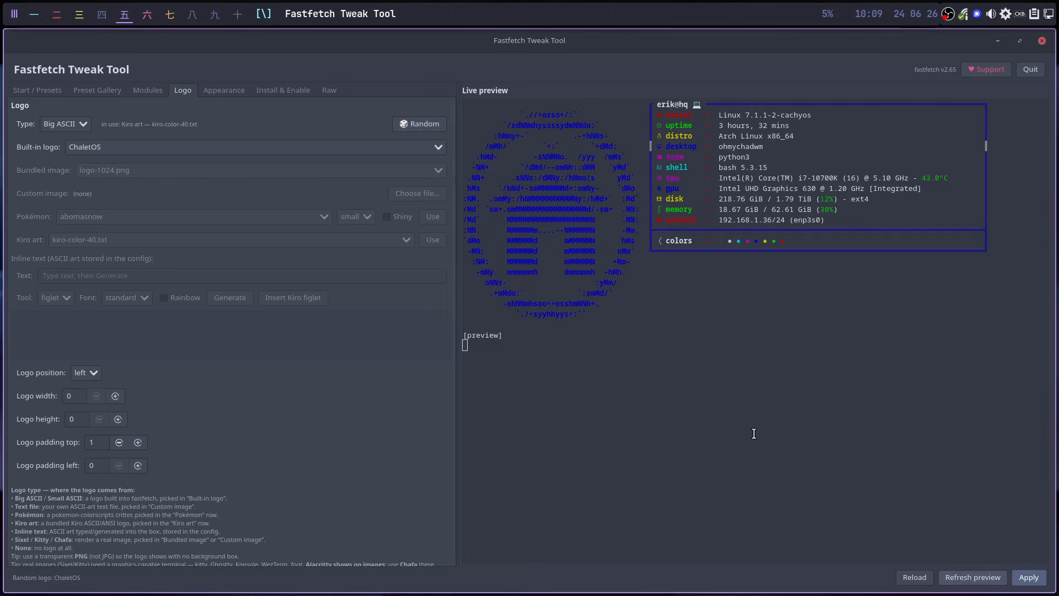
pyautogui.click(419, 126)
pyautogui.click(970, 576)
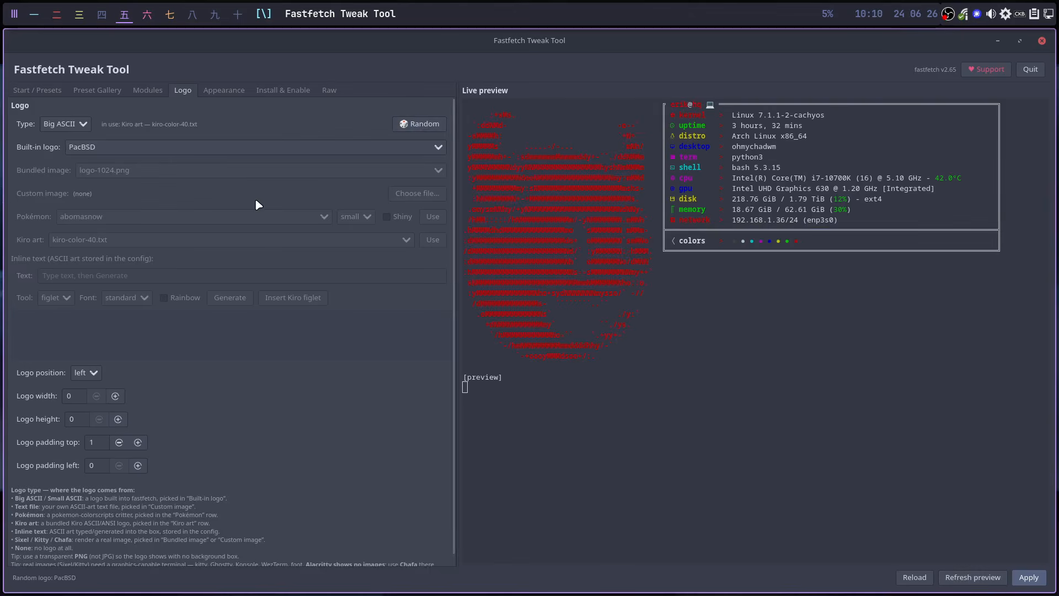
# - Pick the built-in Antergos logo as Small ASCII and refresh the preview
pyautogui.click(129, 144)
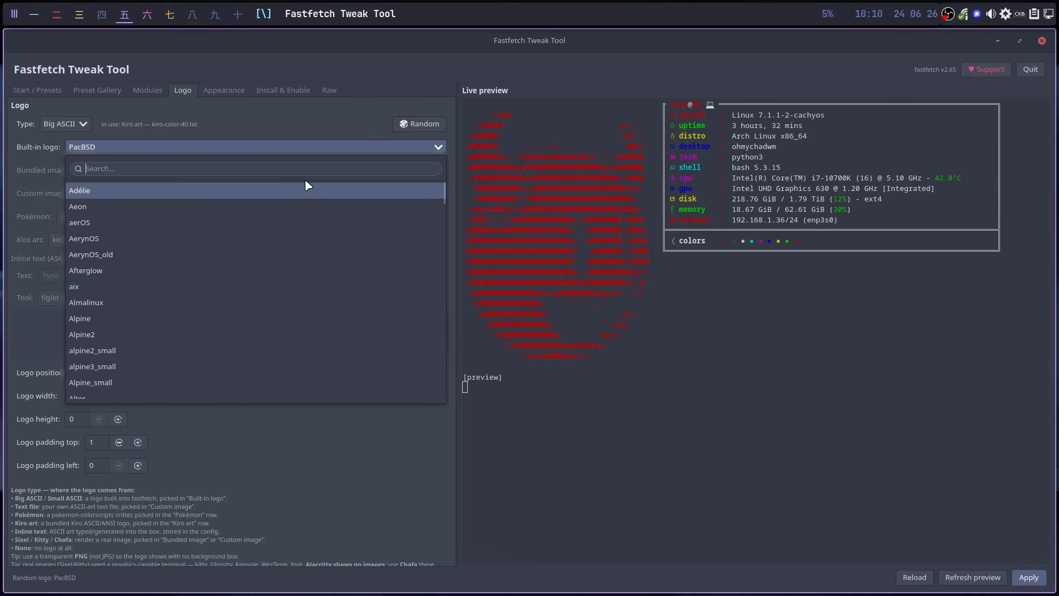
pyautogui.write('anter')
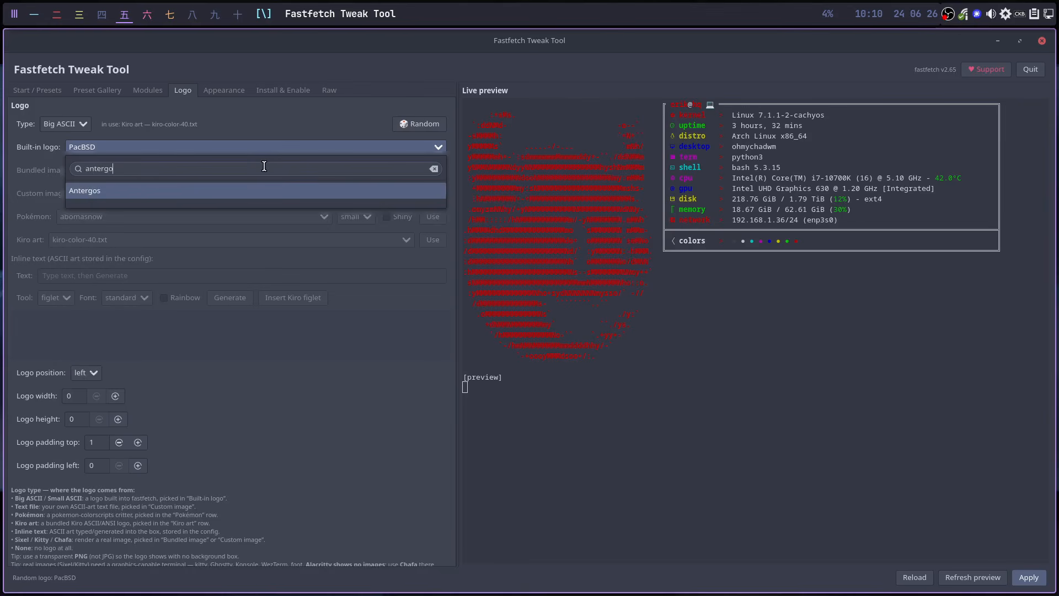
pyautogui.write('go')
pyautogui.click(255, 192)
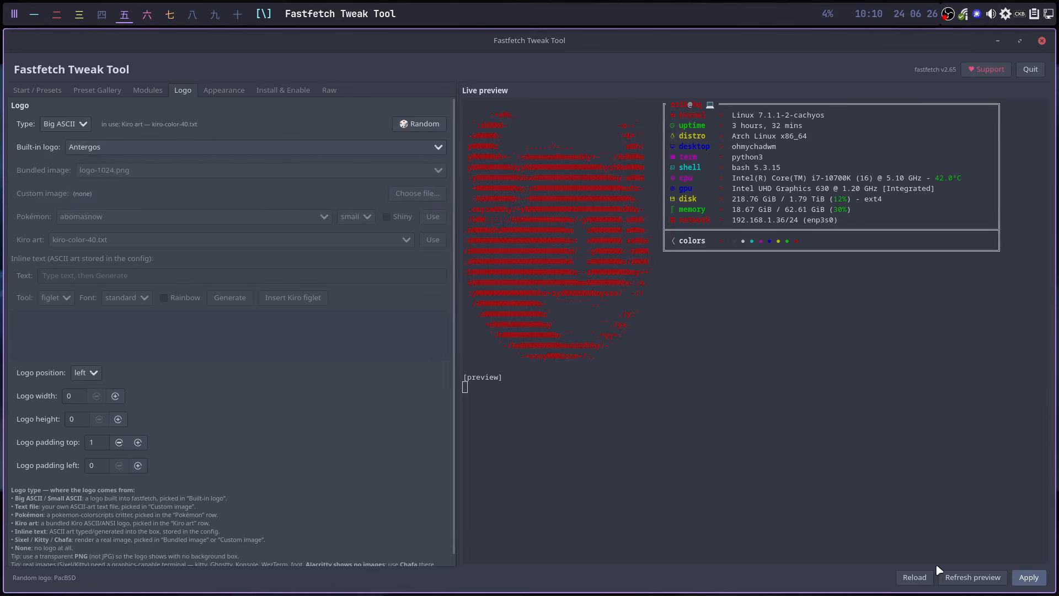
pyautogui.click(965, 576)
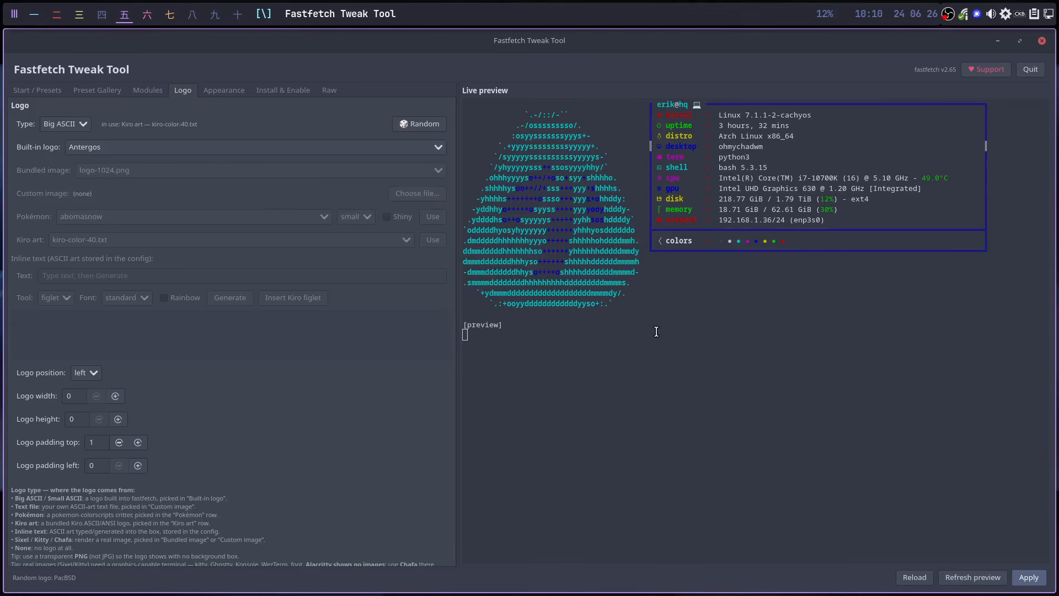
pyautogui.click(83, 124)
pyautogui.click(84, 161)
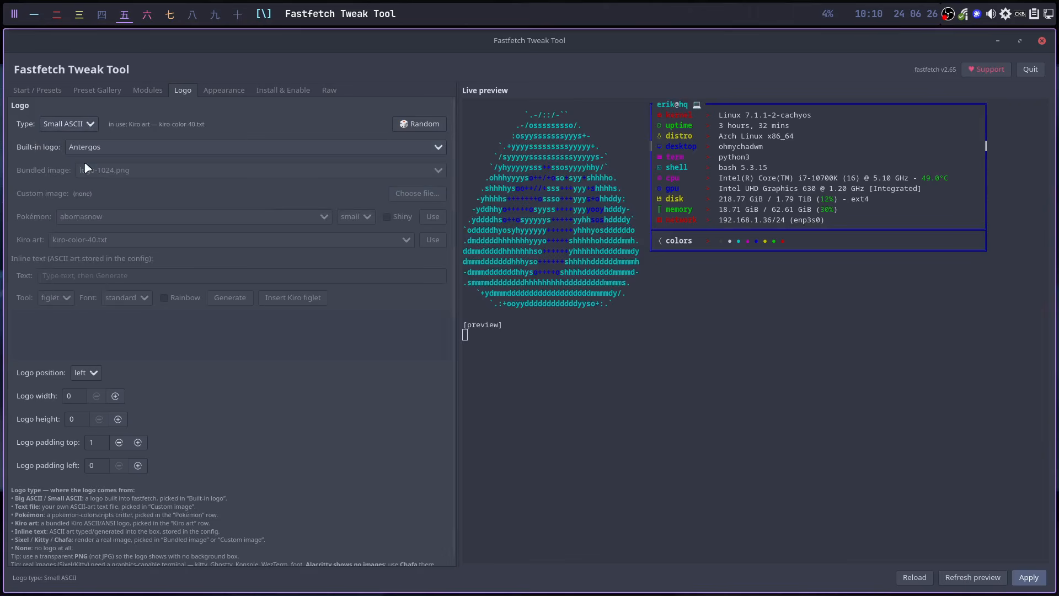
pyautogui.click(966, 579)
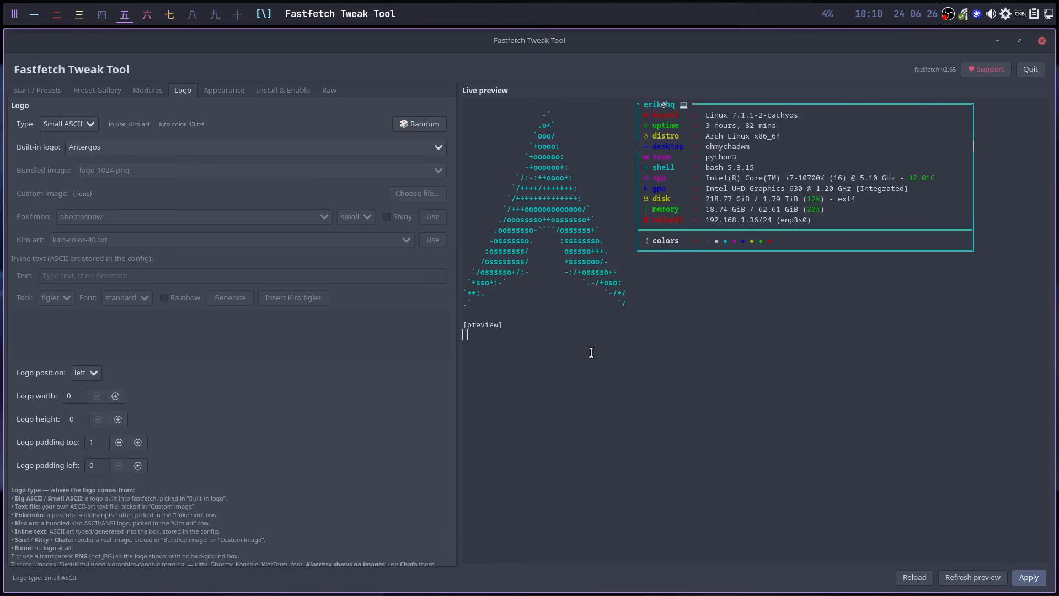
# - Preview with no logo, then set the logo type to Text file and apply
pyautogui.click(81, 126)
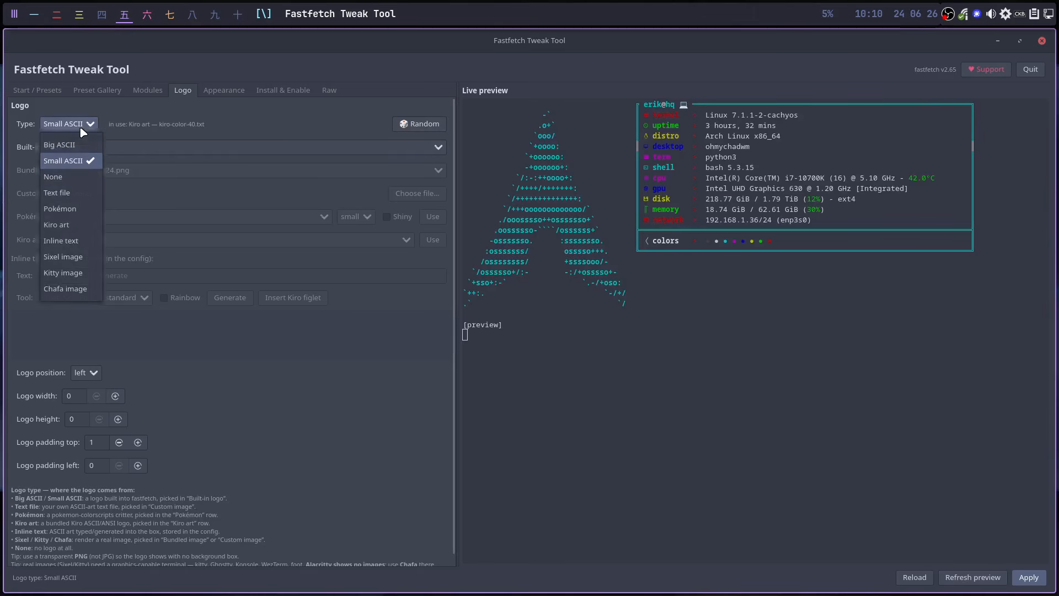
pyautogui.click(81, 177)
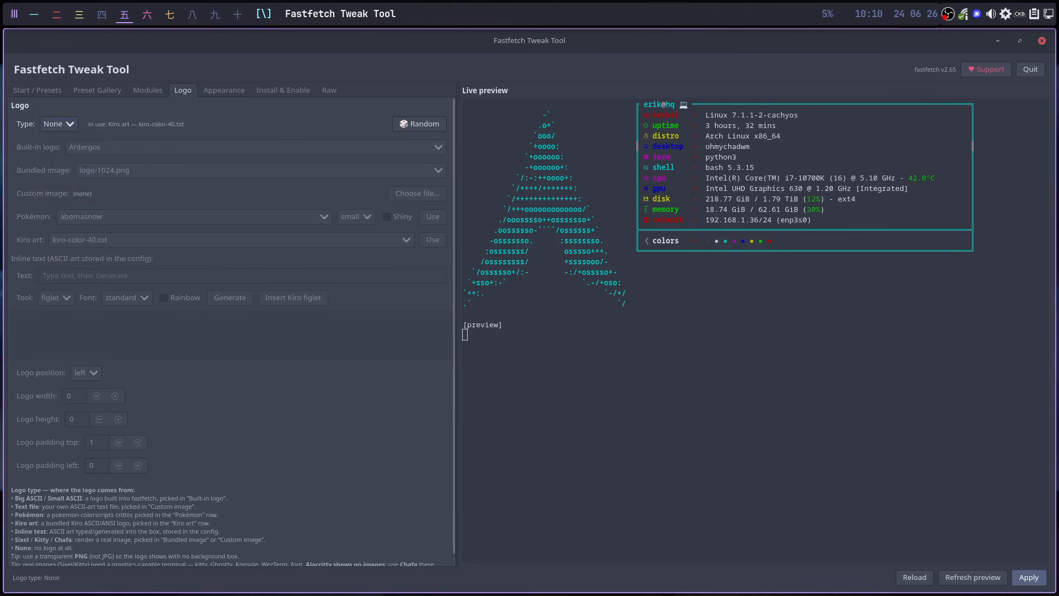
pyautogui.click(978, 578)
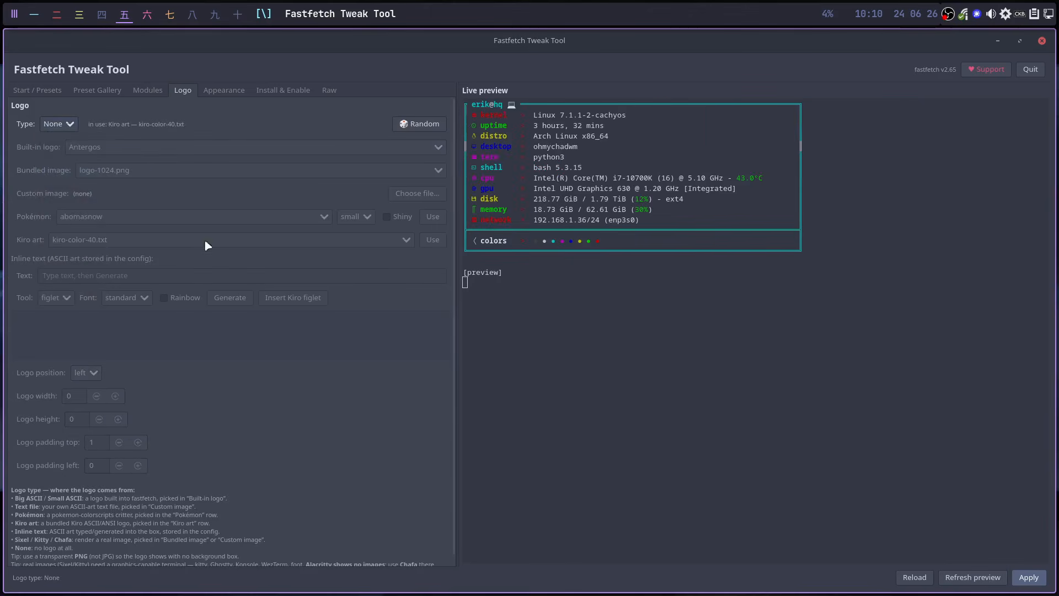
pyautogui.click(65, 124)
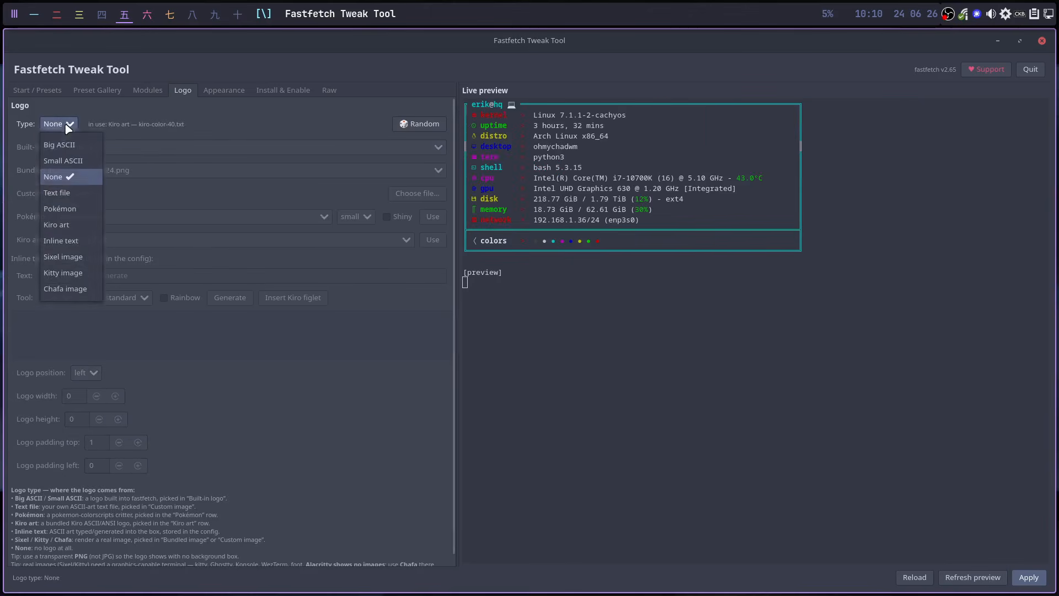
pyautogui.click(76, 193)
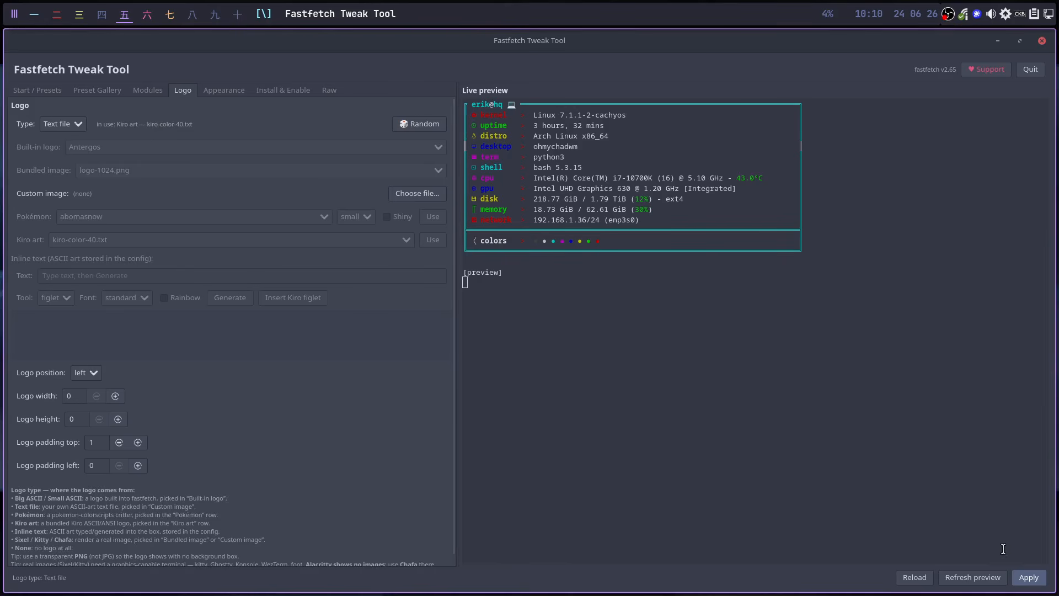
pyautogui.click(1025, 577)
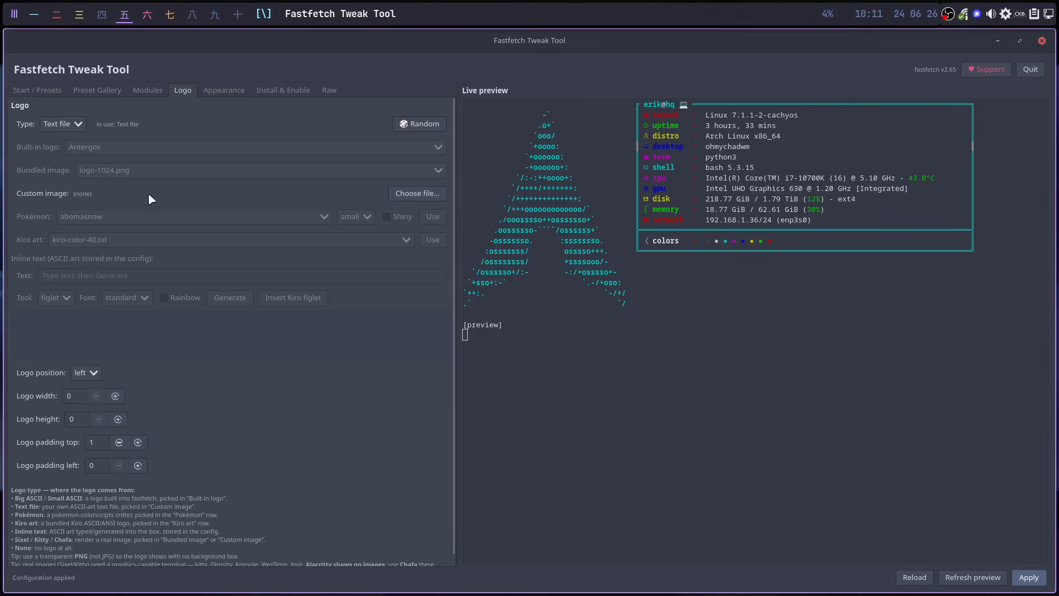
# - Apply the aggron-mega Pokémon sprite as the logo, then switch to tag 十
pyautogui.click(73, 124)
pyautogui.click(72, 211)
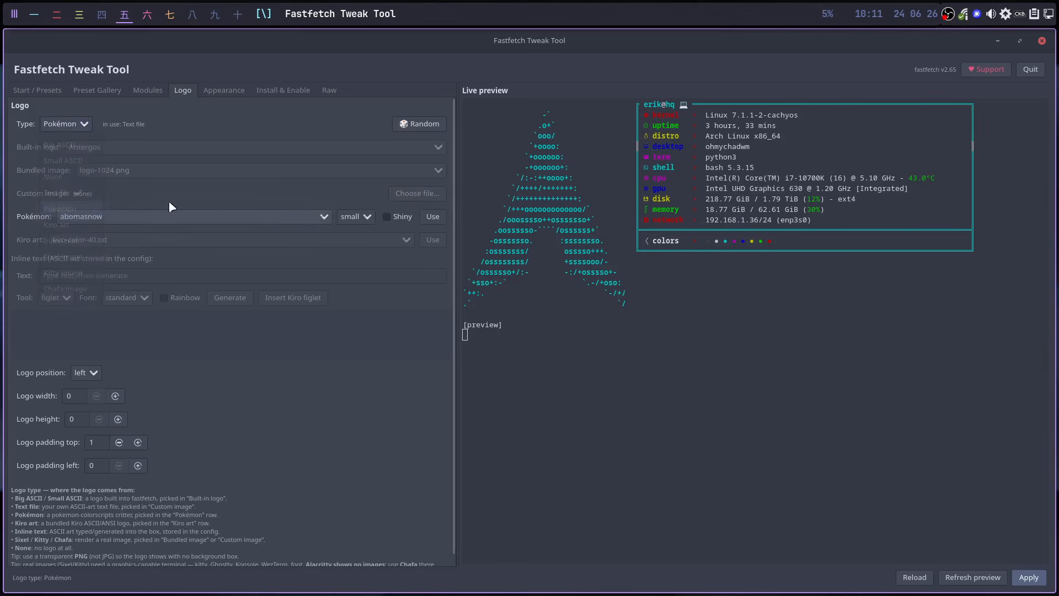
pyautogui.click(323, 218)
pyautogui.scroll(-1, 254, 378)
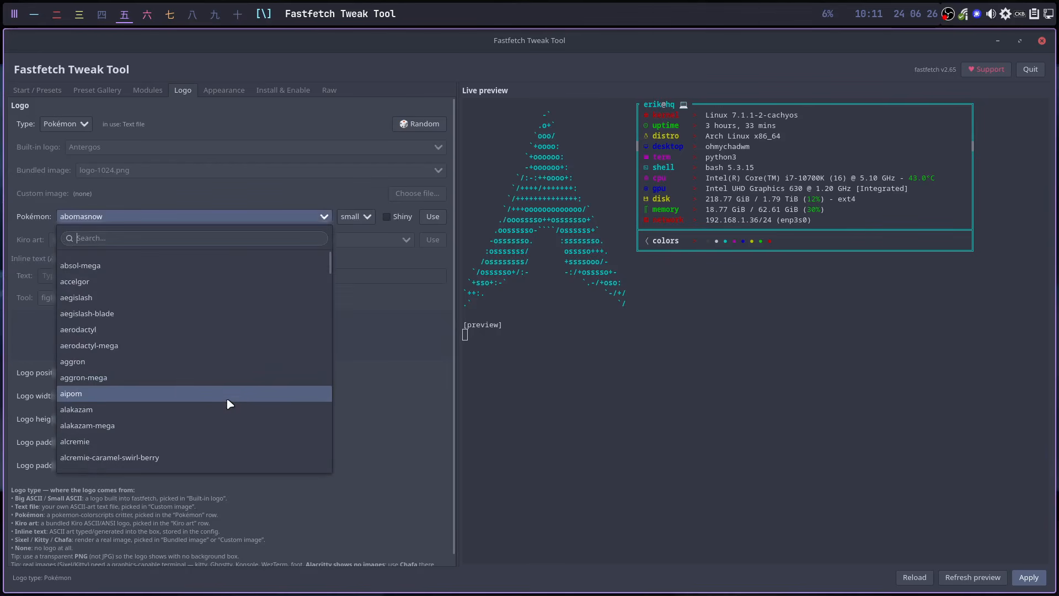
pyautogui.click(180, 381)
pyautogui.click(438, 218)
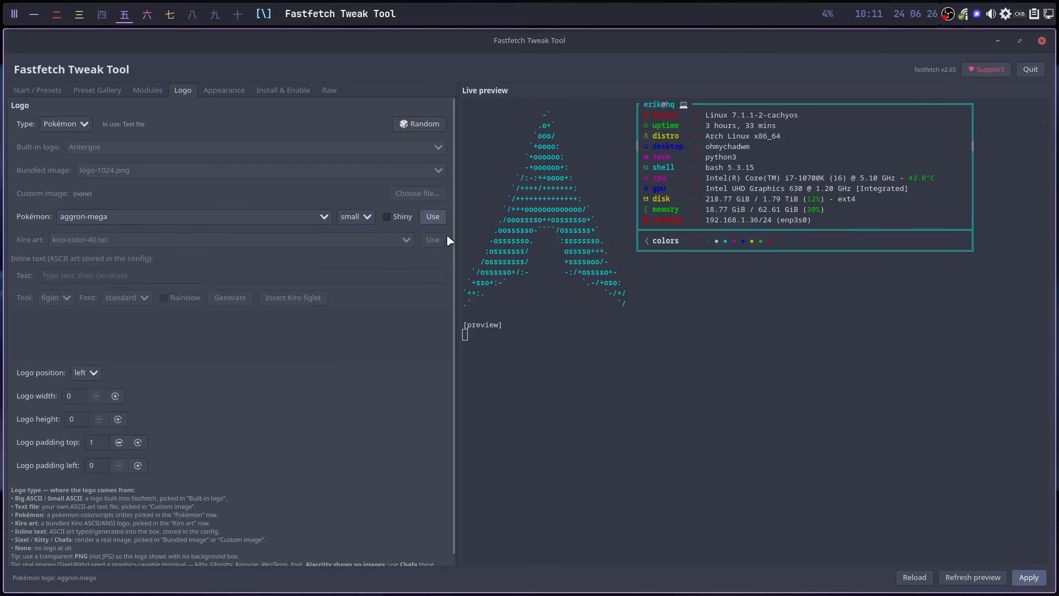
pyautogui.click(986, 579)
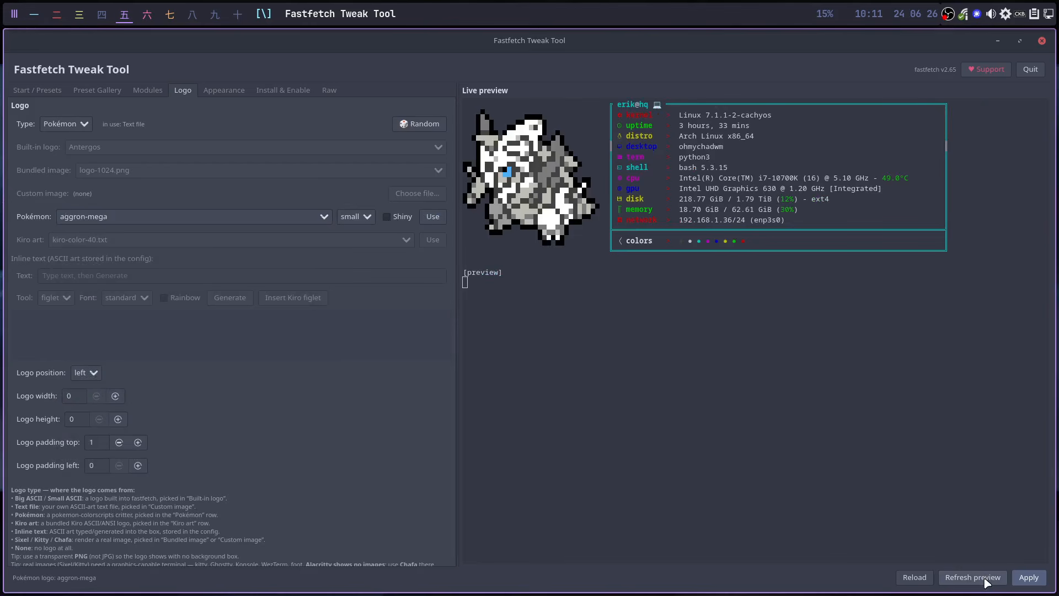
pyautogui.click(1029, 577)
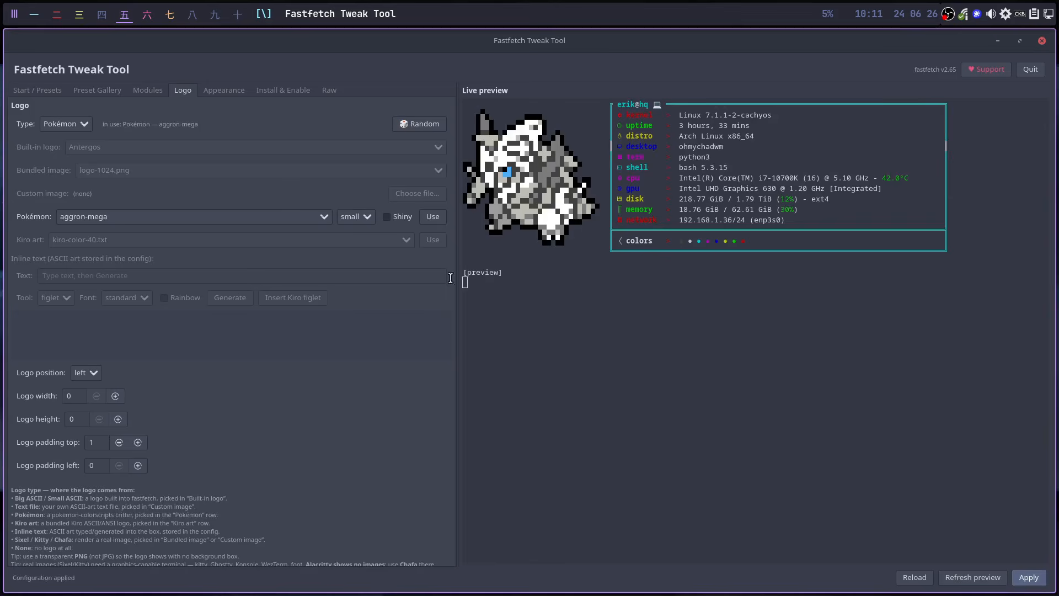
pyautogui.click(234, 18)
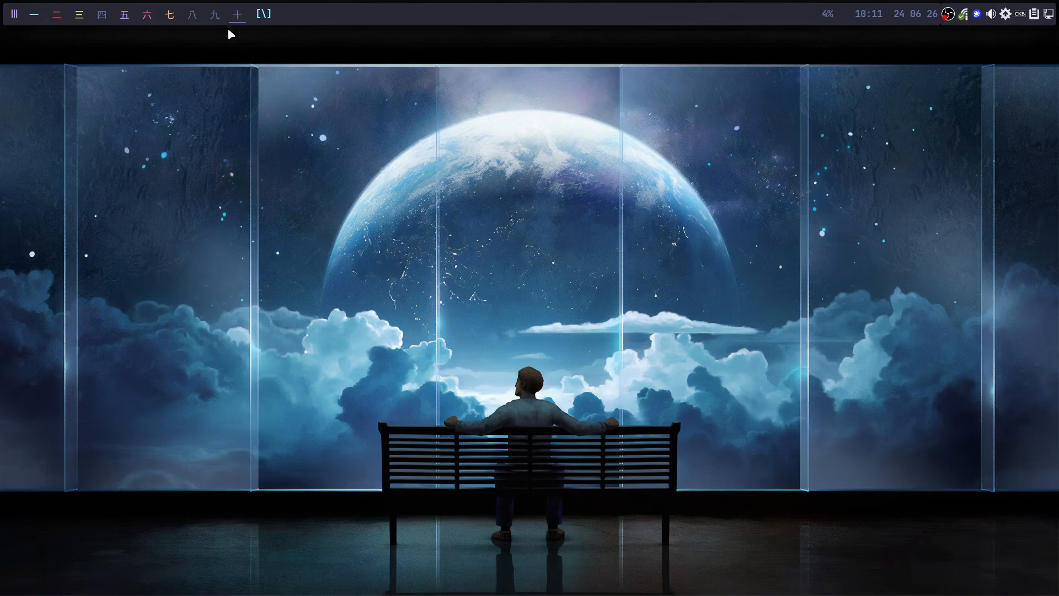
# - Run ff in a new Alacritty terminal to confirm the Aggron sprite, then return to tag 五
pyautogui.press('super+Return')
pyautogui.write('ff')
pyautogui.press('Return')
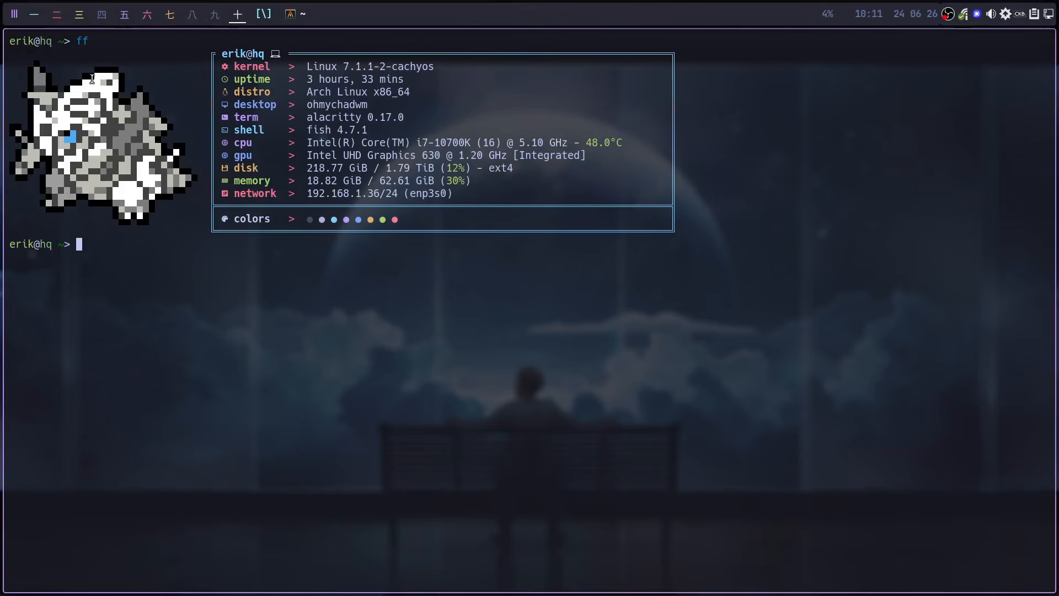
pyautogui.press('super+q')
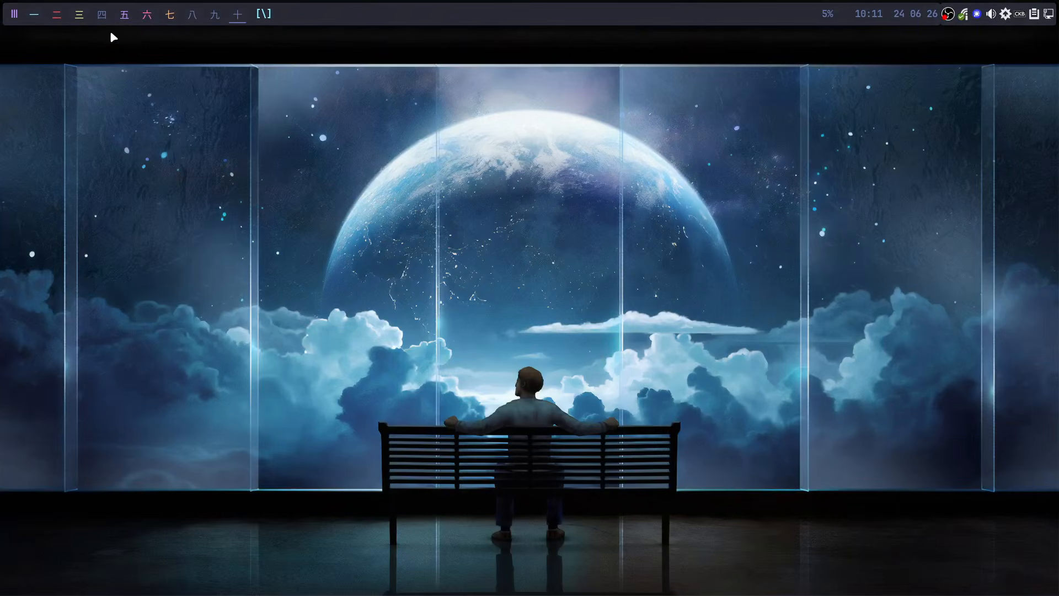
pyautogui.click(124, 14)
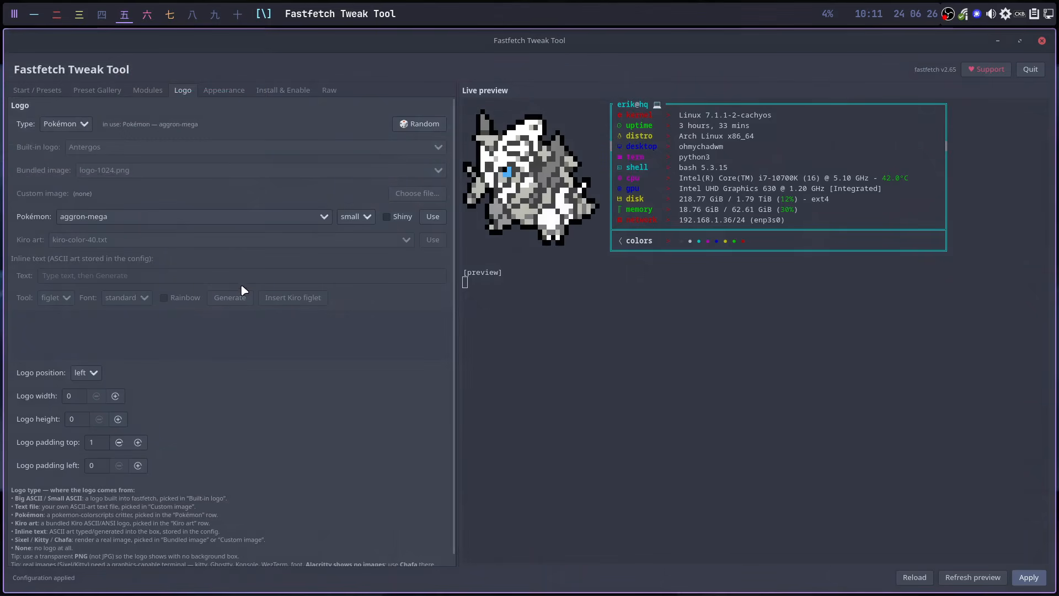
# - Set the logo to shiny patrat, refresh the preview, and open a terminal on tag 十
pyautogui.click(324, 216)
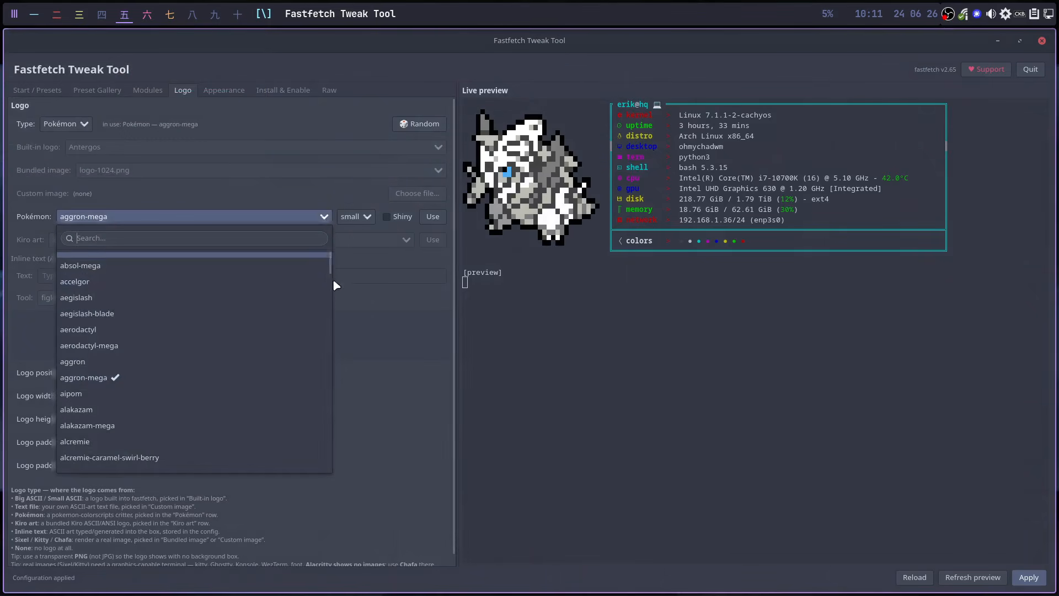
pyautogui.moveTo(329, 268); pyautogui.dragTo(333, 386)
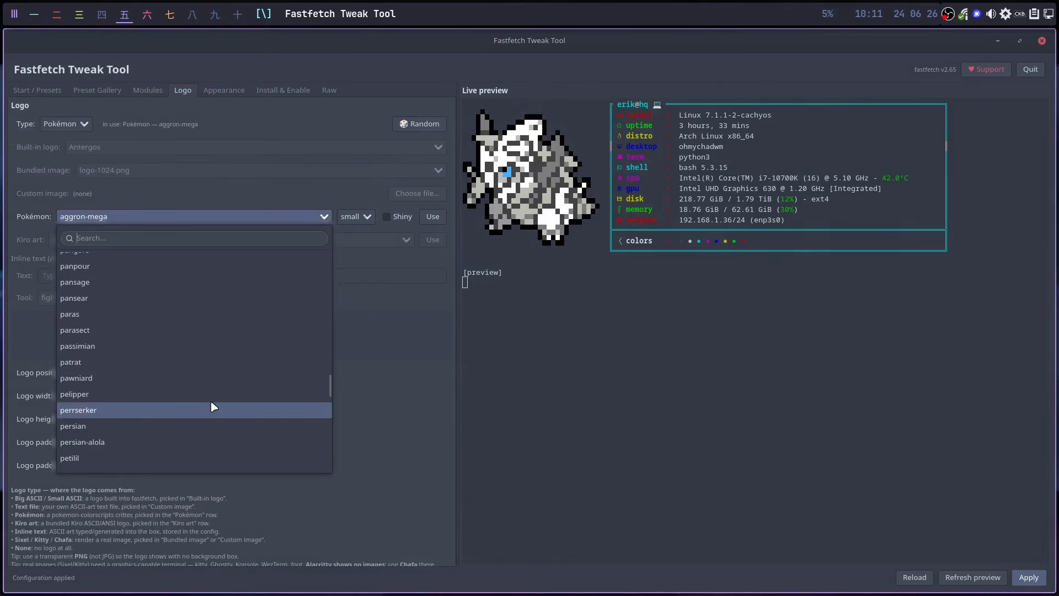
pyautogui.click(131, 362)
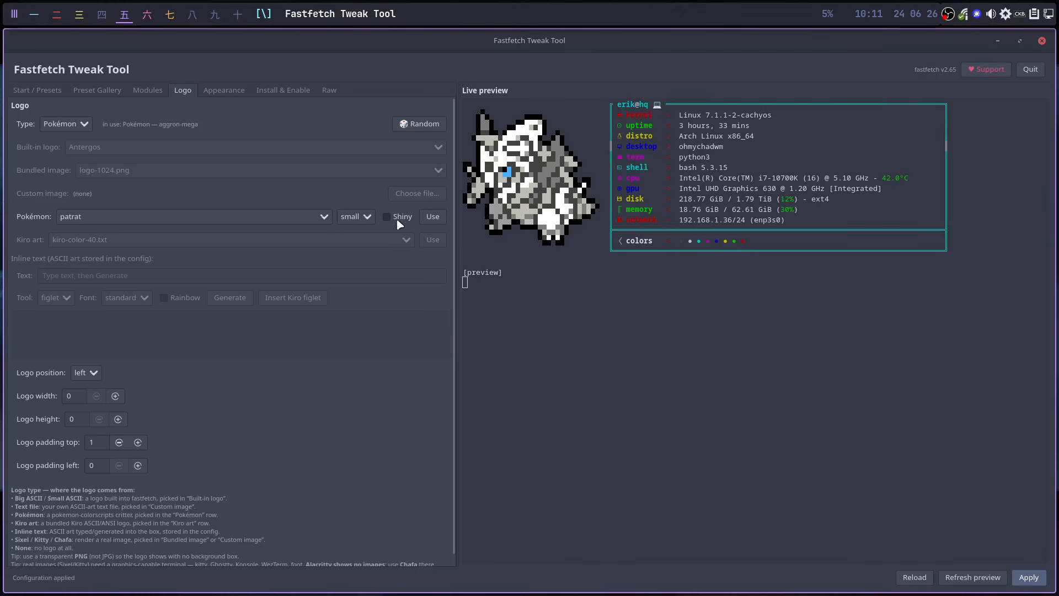
pyautogui.click(432, 216)
pyautogui.click(957, 579)
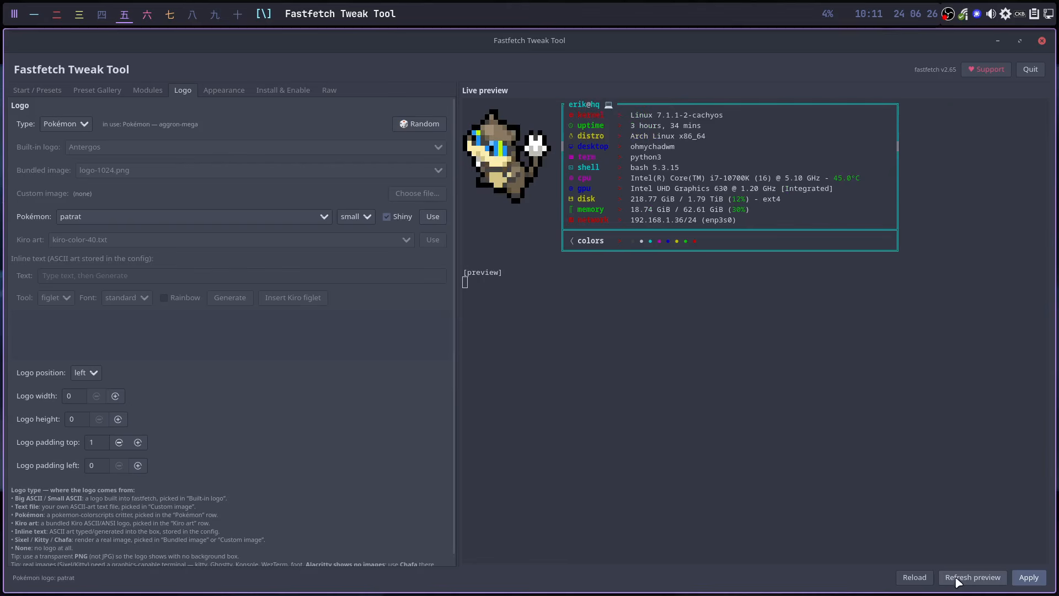
pyautogui.click(232, 15)
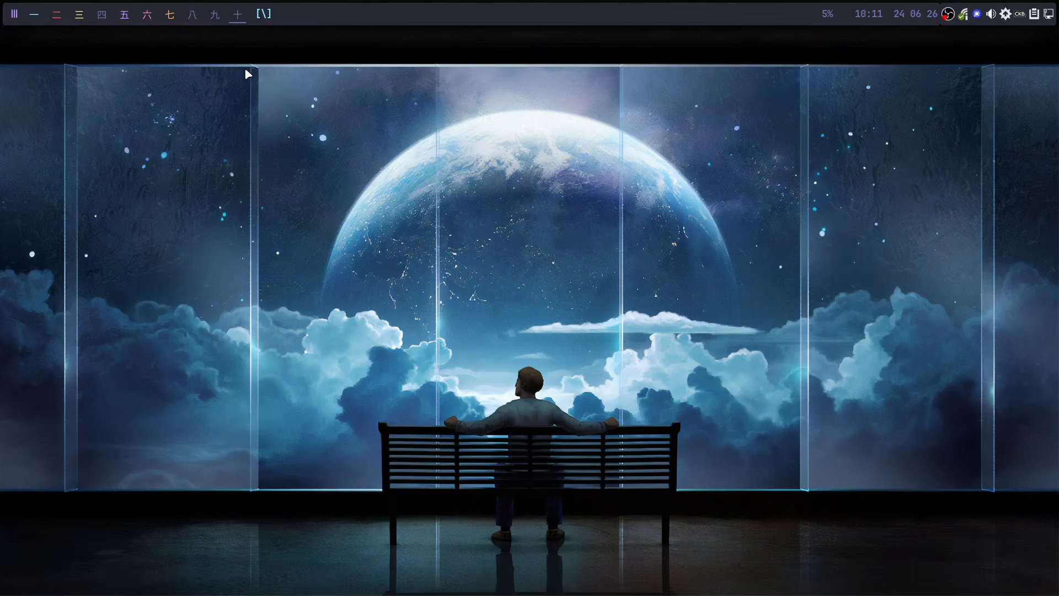
pyautogui.press('super+Return')
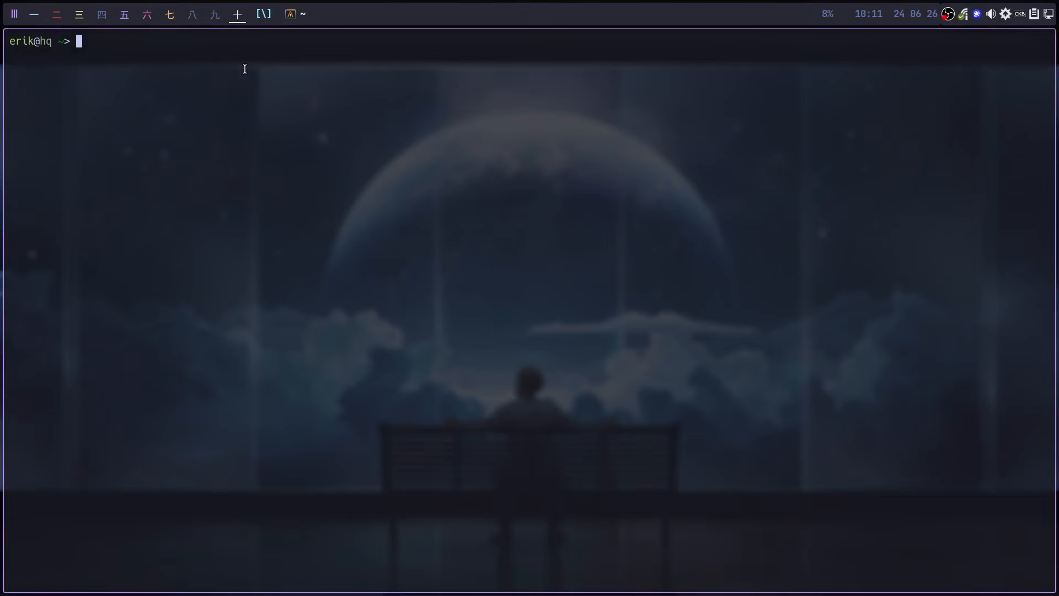
# - Run ff to check the patrat logo, close the terminal, and return to tag 五
pyautogui.write('ff')
pyautogui.press('Return')
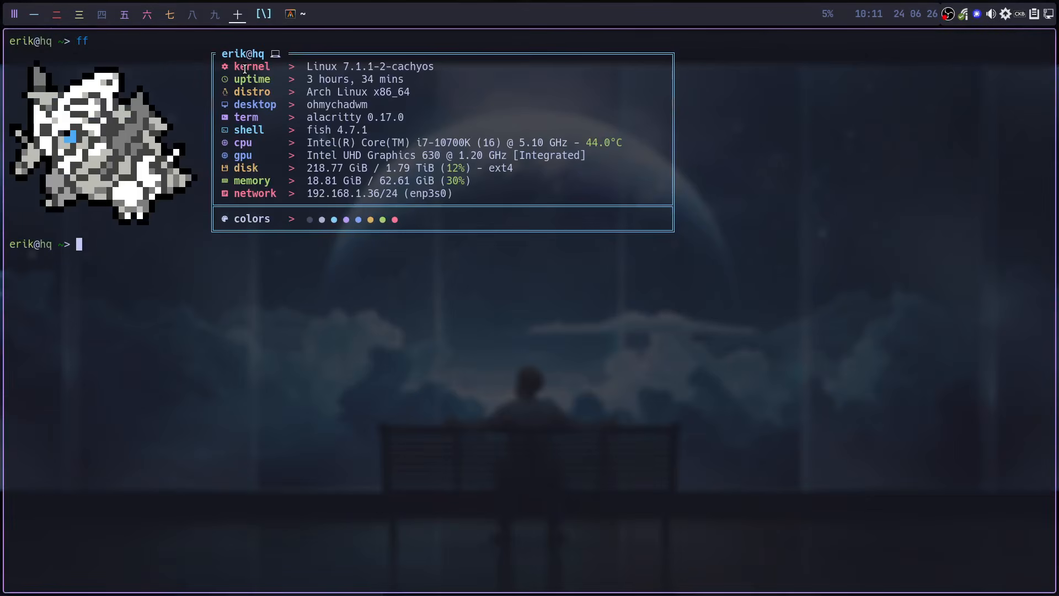
pyautogui.press('super+q')
pyautogui.click(125, 16)
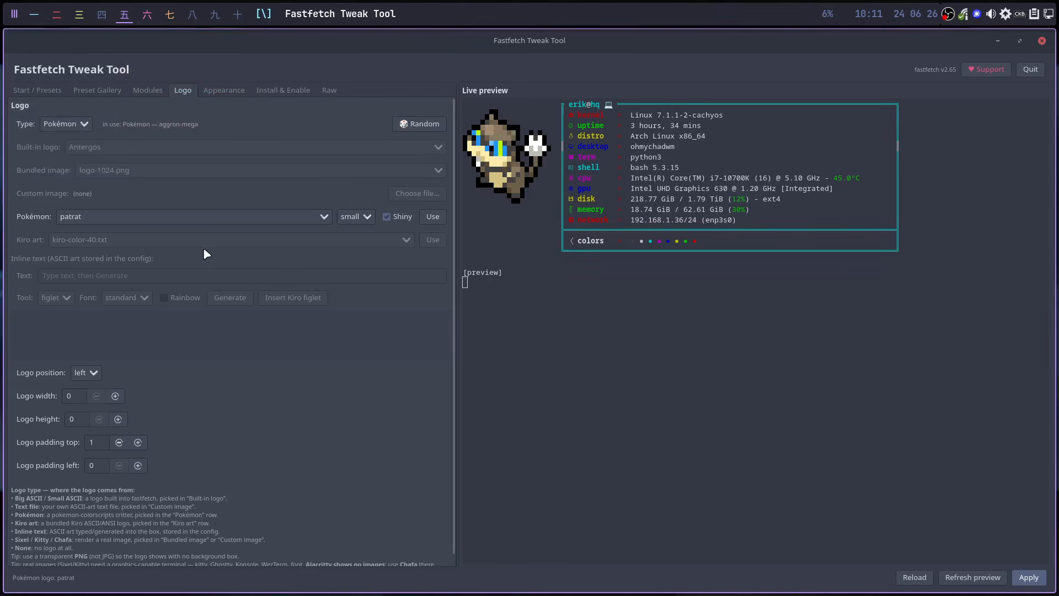
# - Set the logo type to Inline text, keeping figlet as the text-art tool
pyautogui.click(86, 126)
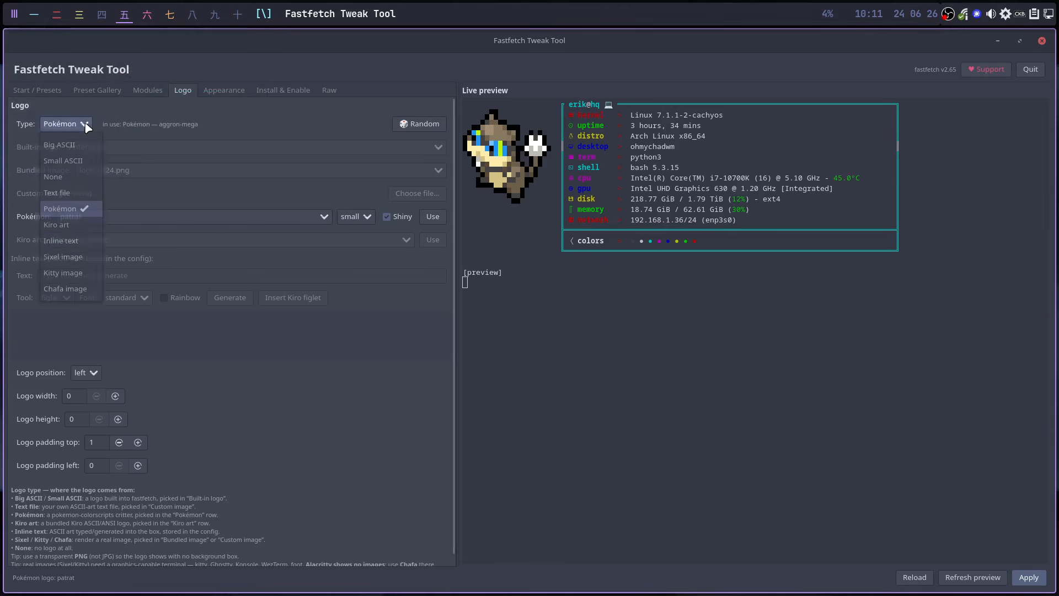
pyautogui.click(89, 241)
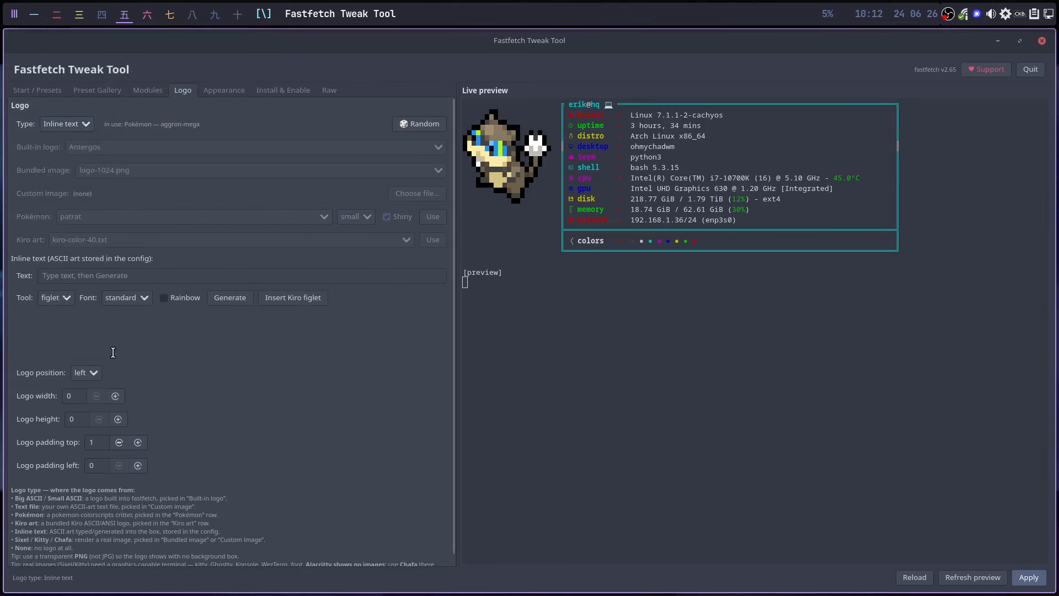
pyautogui.click(67, 297)
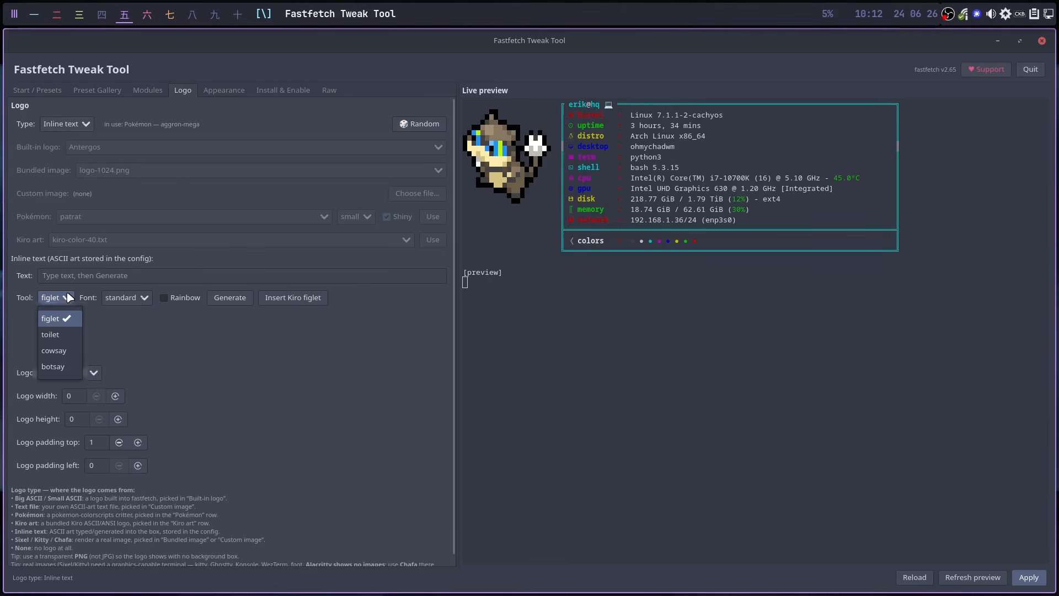
pyautogui.click(279, 89)
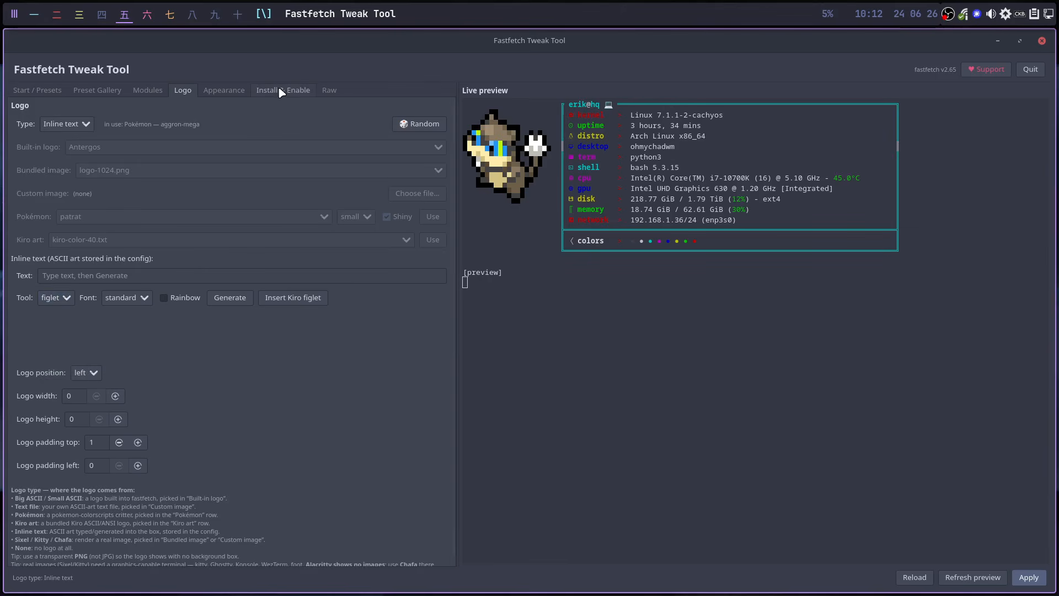
pyautogui.click(279, 88)
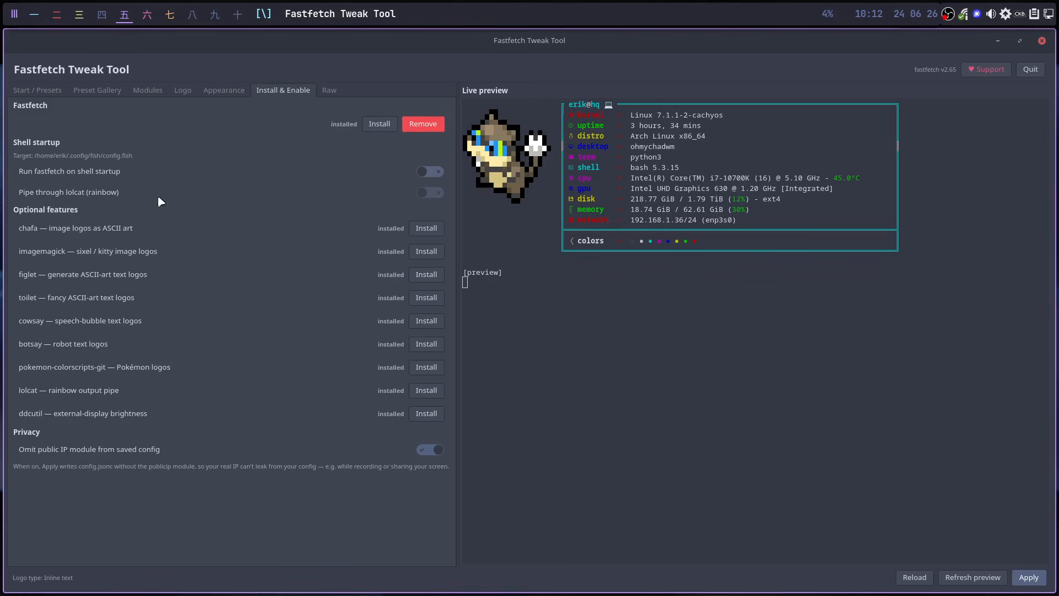
# - Enable fastfetch at shell startup and open a terminal on the empty workspace to test it
pyautogui.click(434, 174)
pyautogui.click(236, 17)
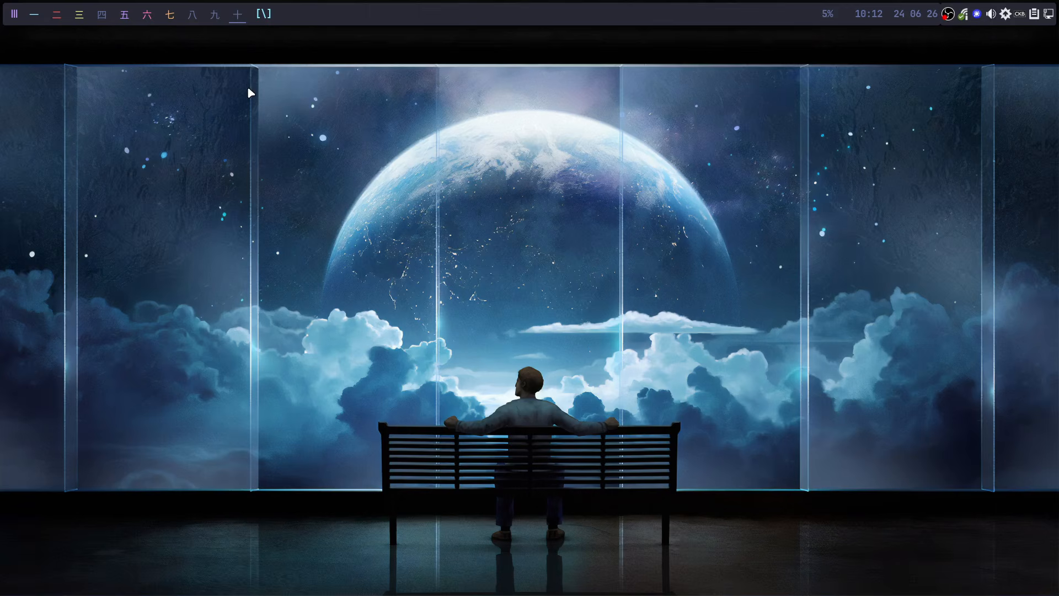
pyautogui.press('super+Return')
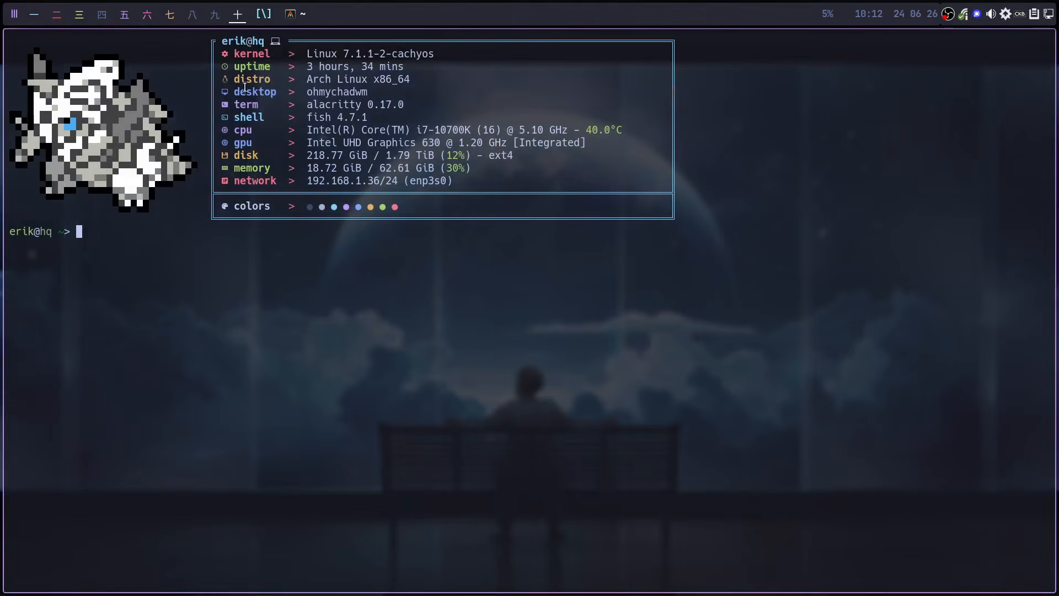
# - Turn on the lolcat rainbow pipe and check the rainbow output in a fresh terminal
pyautogui.click(125, 17)
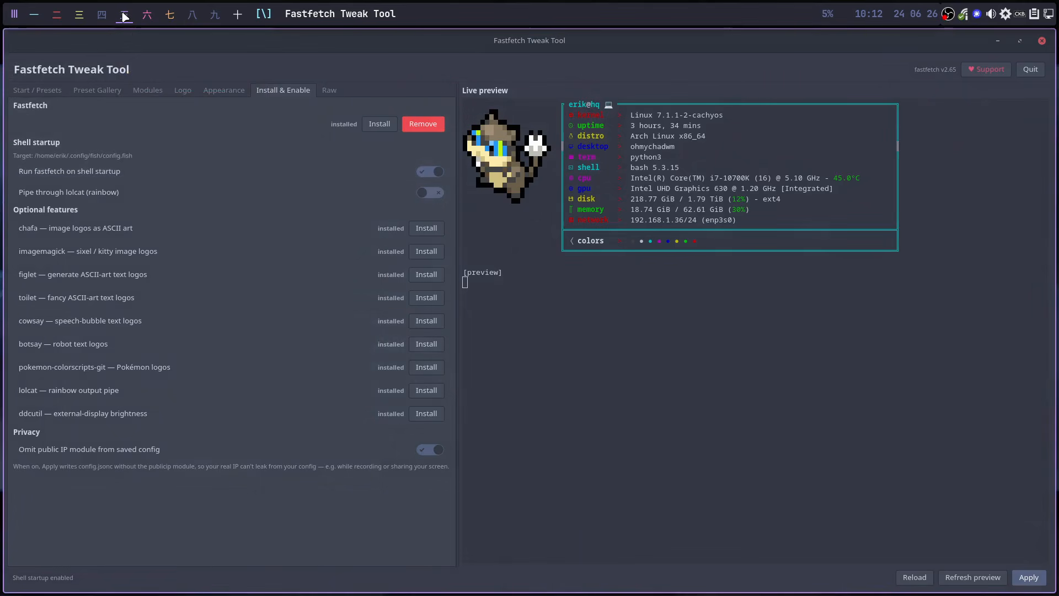
pyautogui.click(432, 172)
pyautogui.click(432, 192)
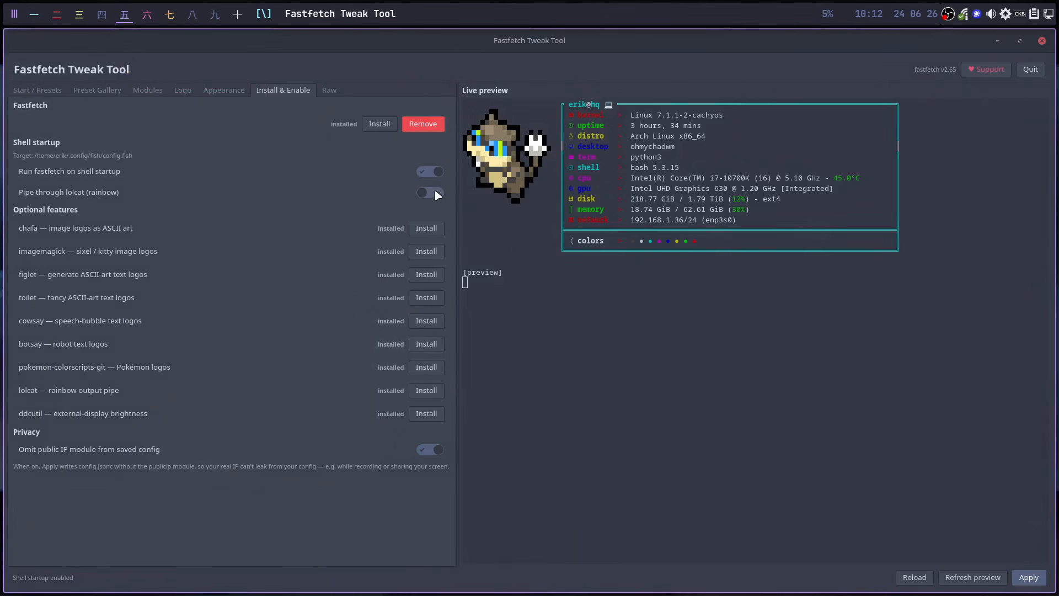
pyautogui.click(237, 15)
pyautogui.press('super+q')
pyautogui.press('super+Return')
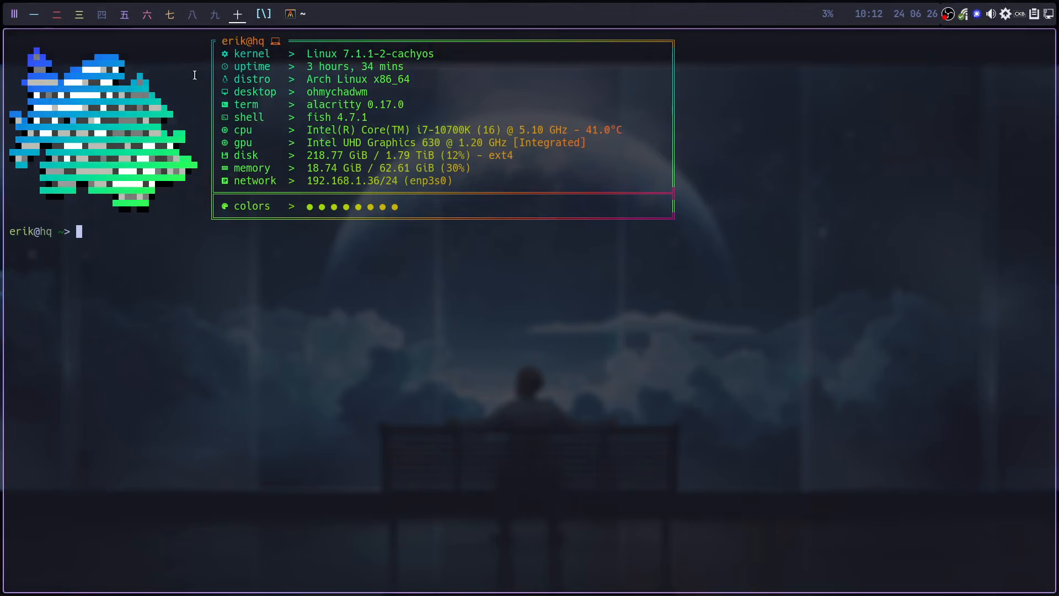
# - Back in the tweak tool, turn off both lolcat and shell-startup fastfetch
pyautogui.moveTo(171, 21)
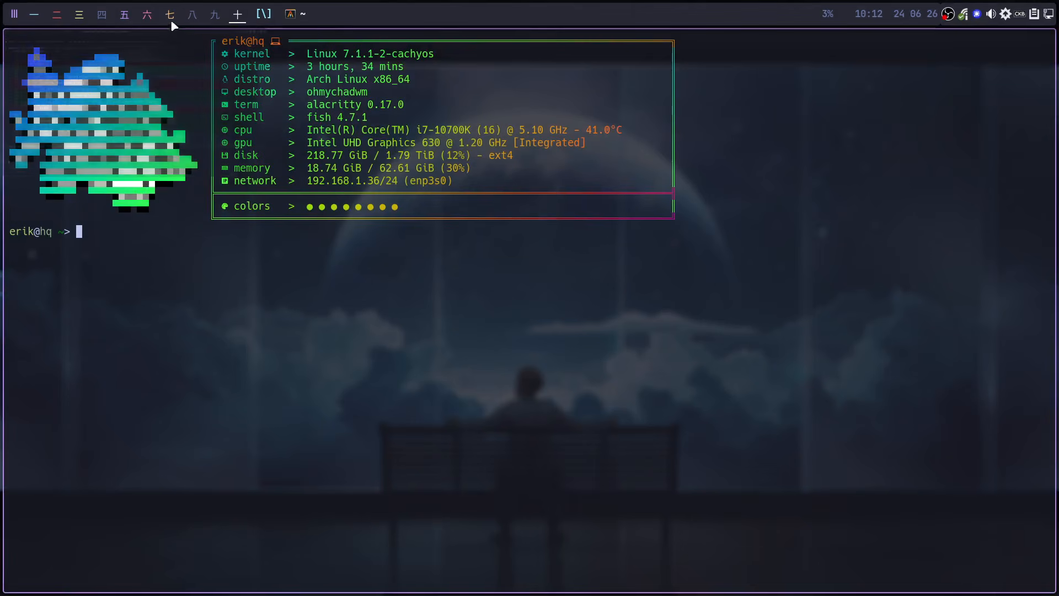
pyautogui.click(102, 16)
pyautogui.click(121, 16)
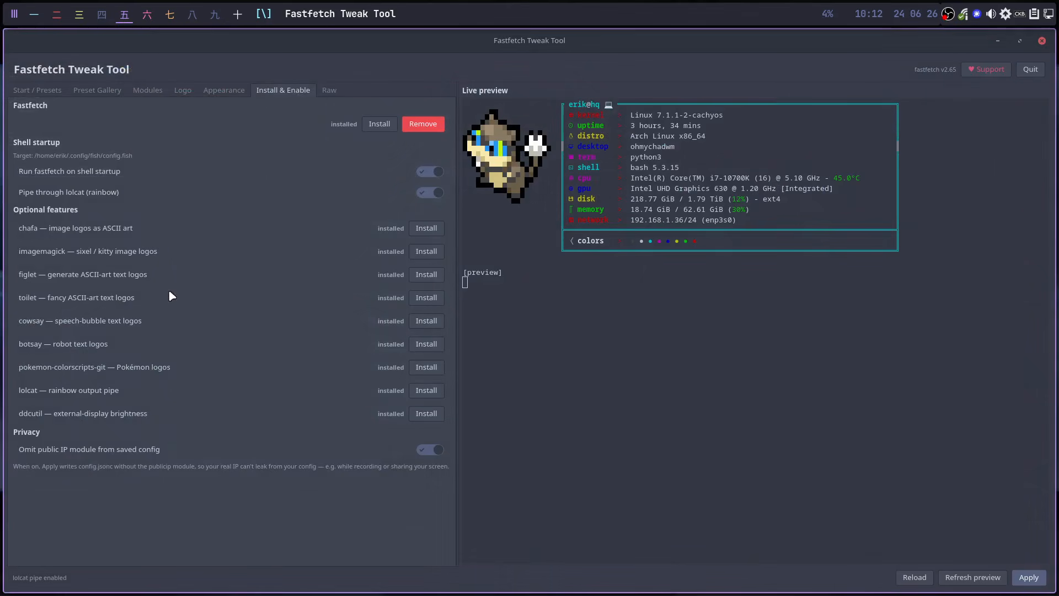
pyautogui.click(418, 192)
pyautogui.click(418, 171)
# - Load the Kiro default from Start / Presets, then switch to the empty tag 八 workspace
pyautogui.click(32, 91)
pyautogui.click(54, 179)
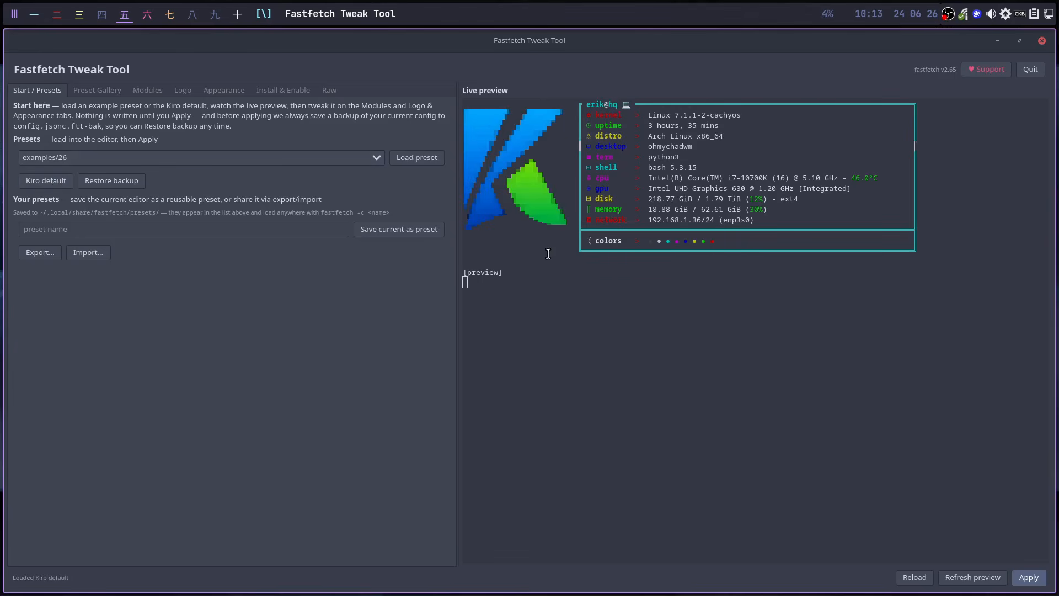
pyautogui.click(189, 18)
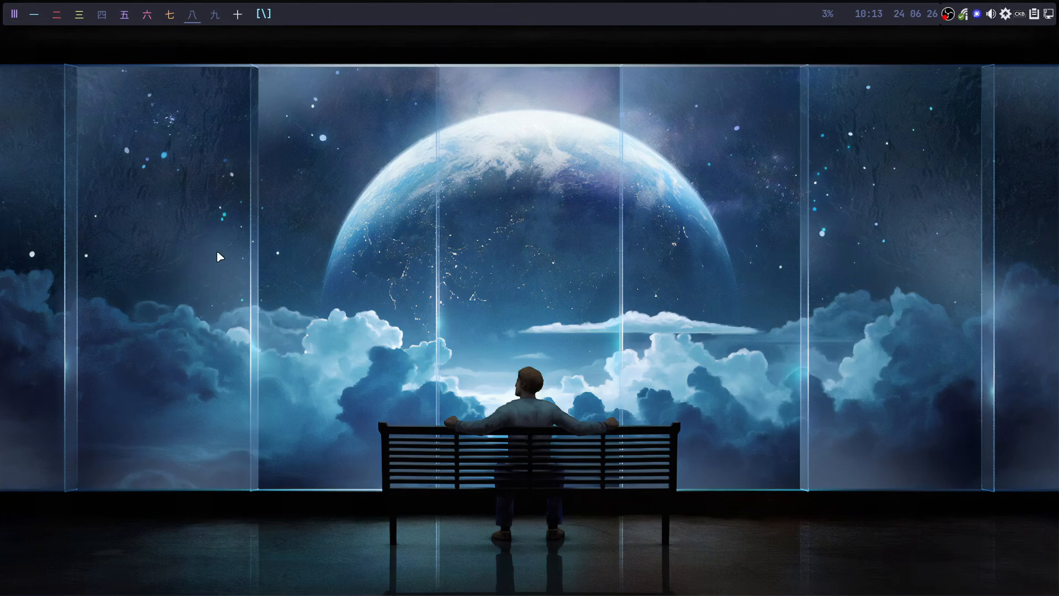
# - Launch Ghostty from the launcher and run ff in it
pyautogui.press('super+Return')
pyautogui.press('super+q')
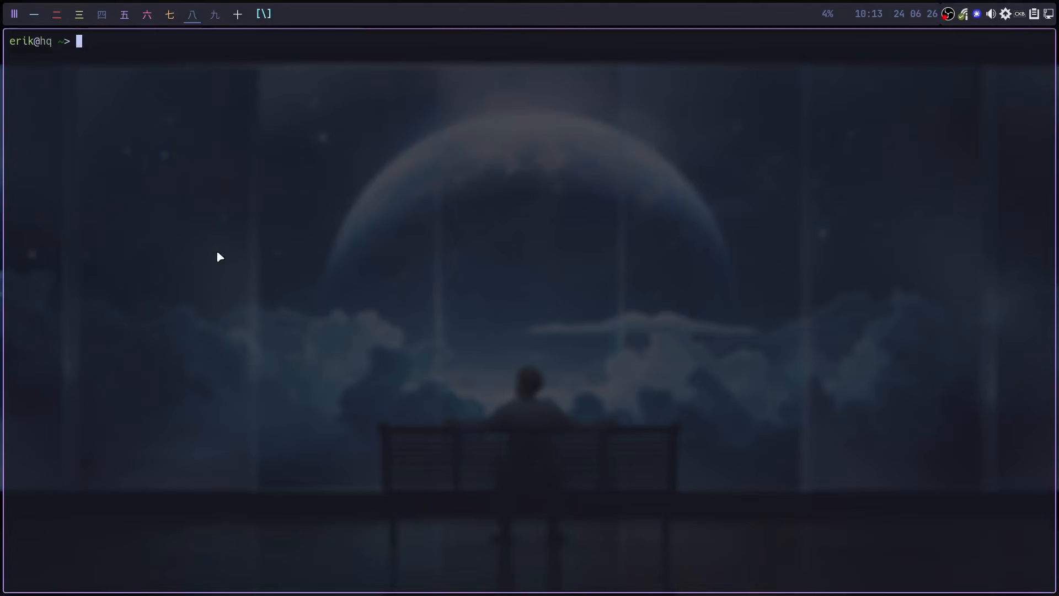
pyautogui.press('super+d')
pyautogui.write('g')
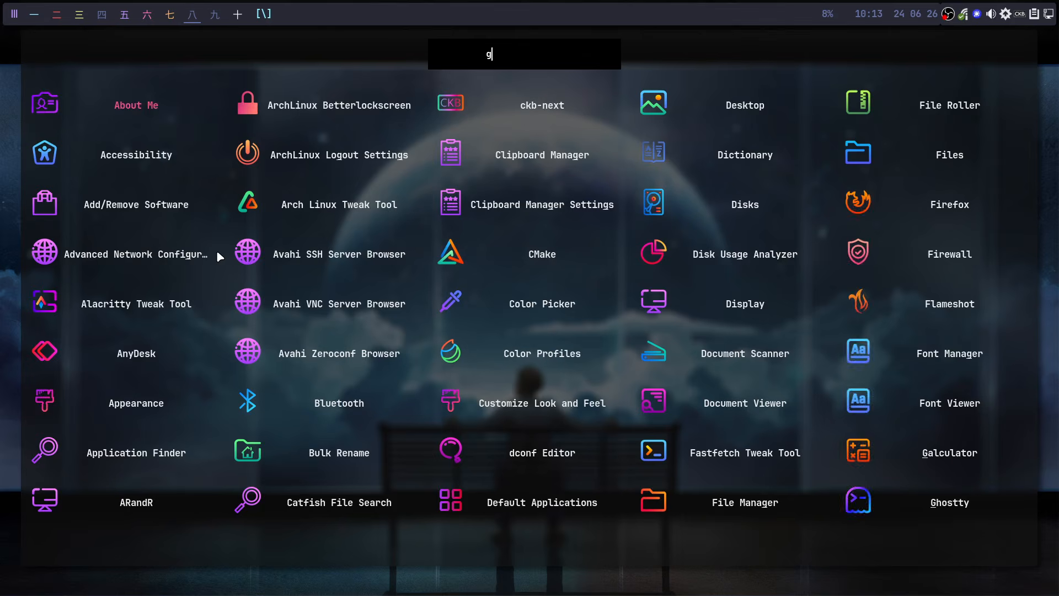
pyautogui.write('ho')
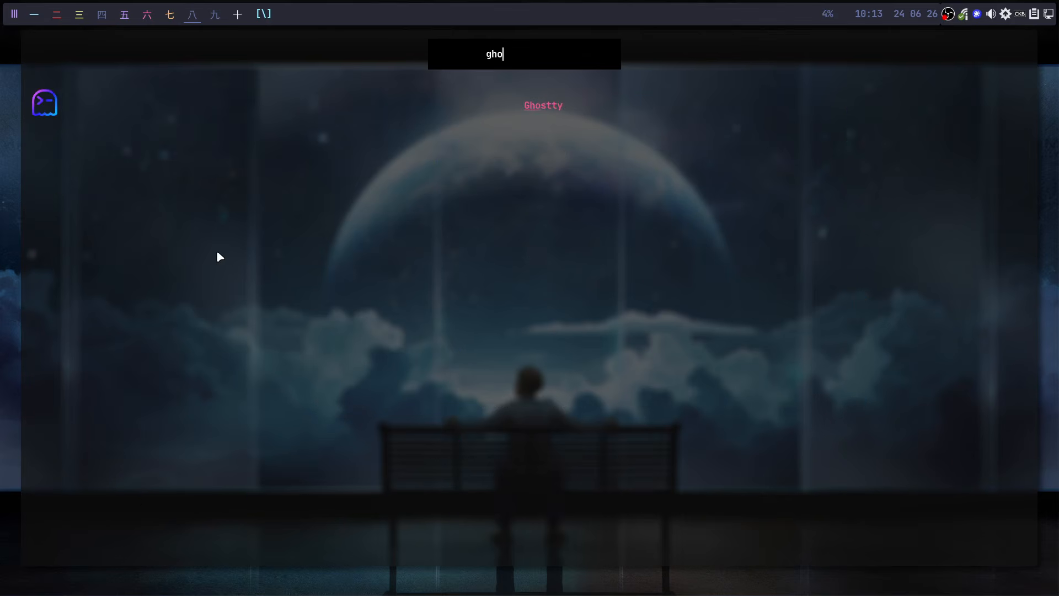
pyautogui.press('Return')
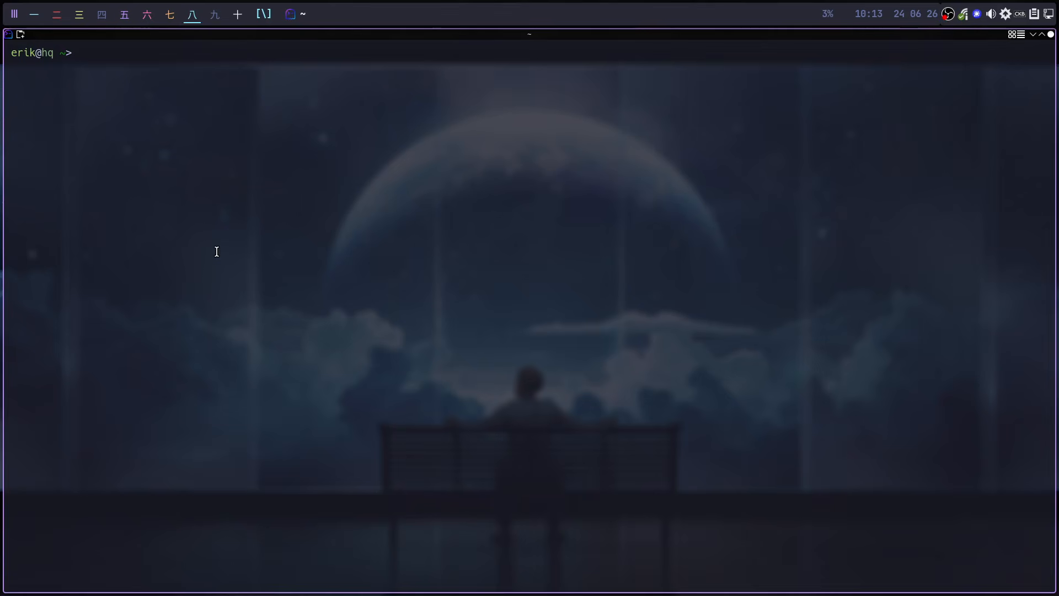
pyautogui.write('ff')
pyautogui.press('Return')
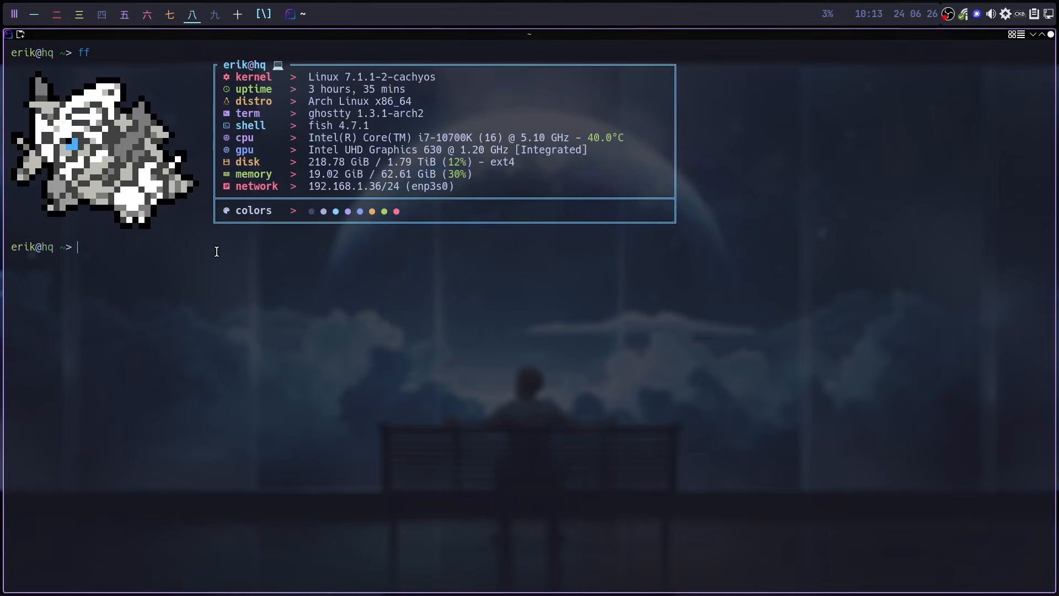
# - Launch kitty, run ff there, and close the Ghostty window
pyautogui.press('super+d')
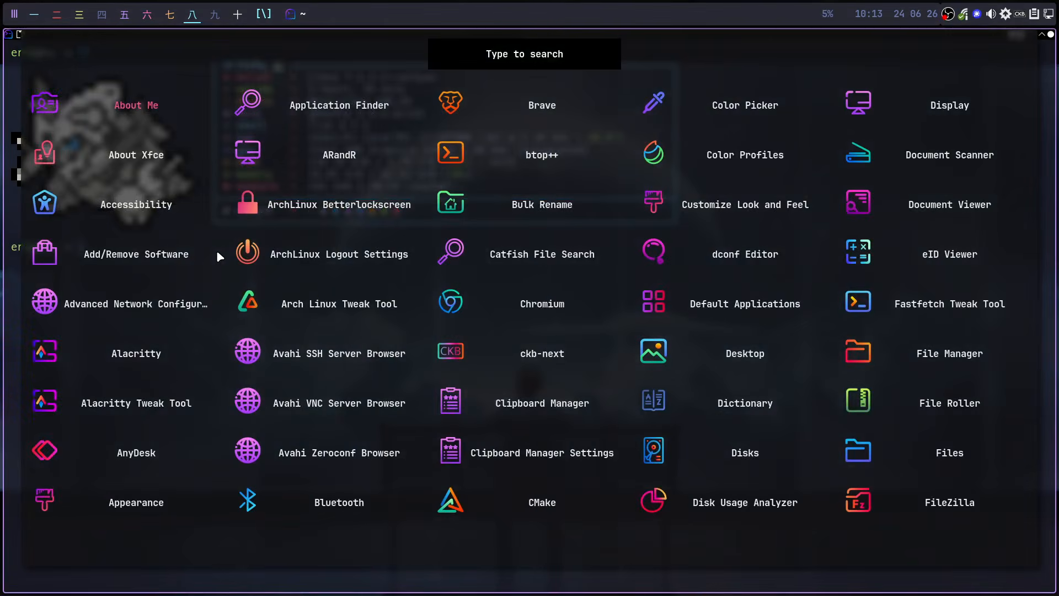
pyautogui.write('kitty')
pyautogui.press('Return')
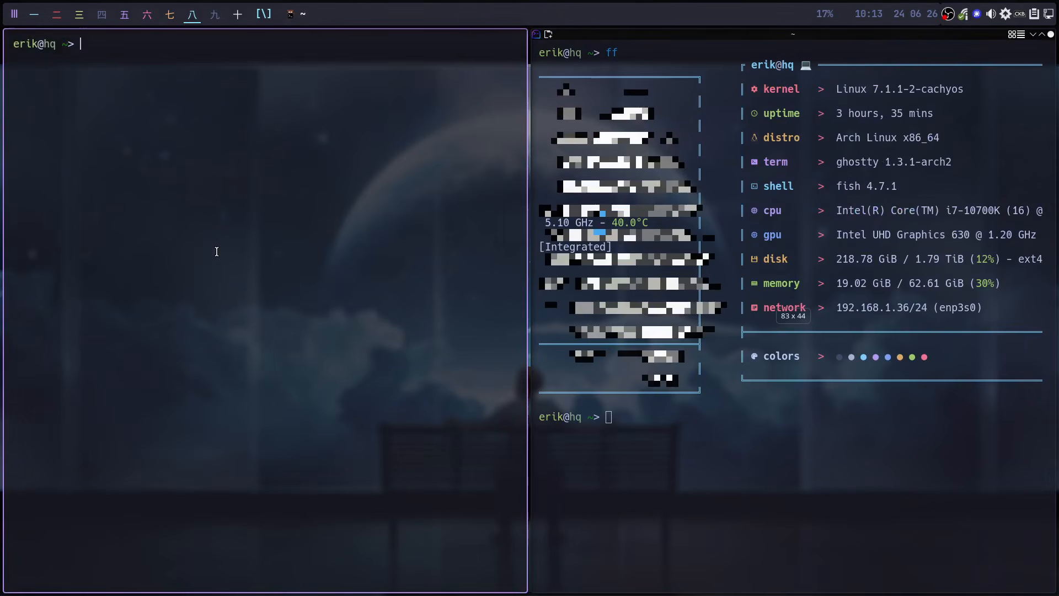
pyautogui.write('ff')
pyautogui.press('Return')
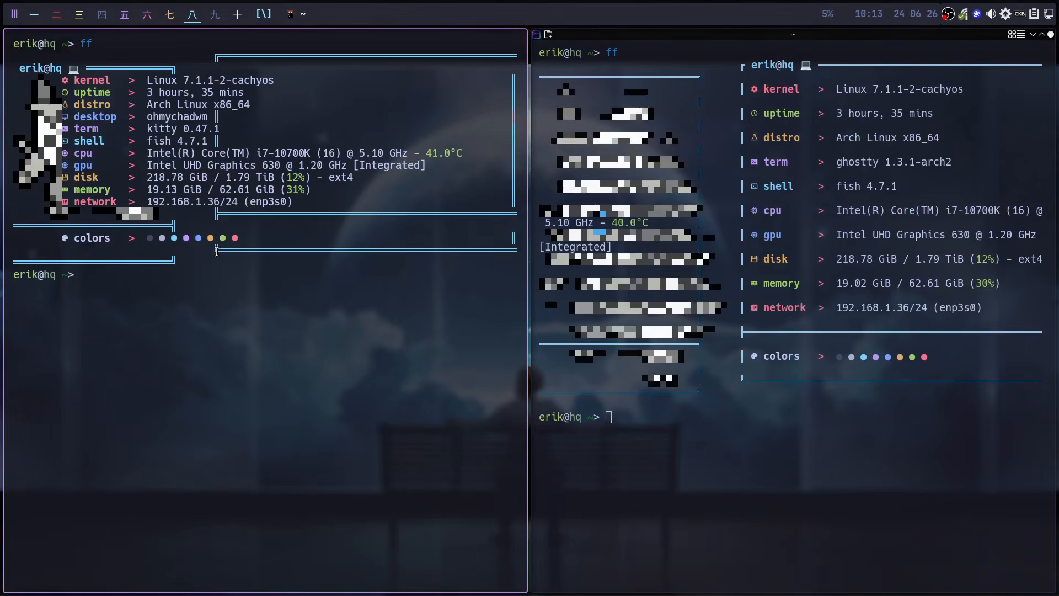
pyautogui.press('super+q')
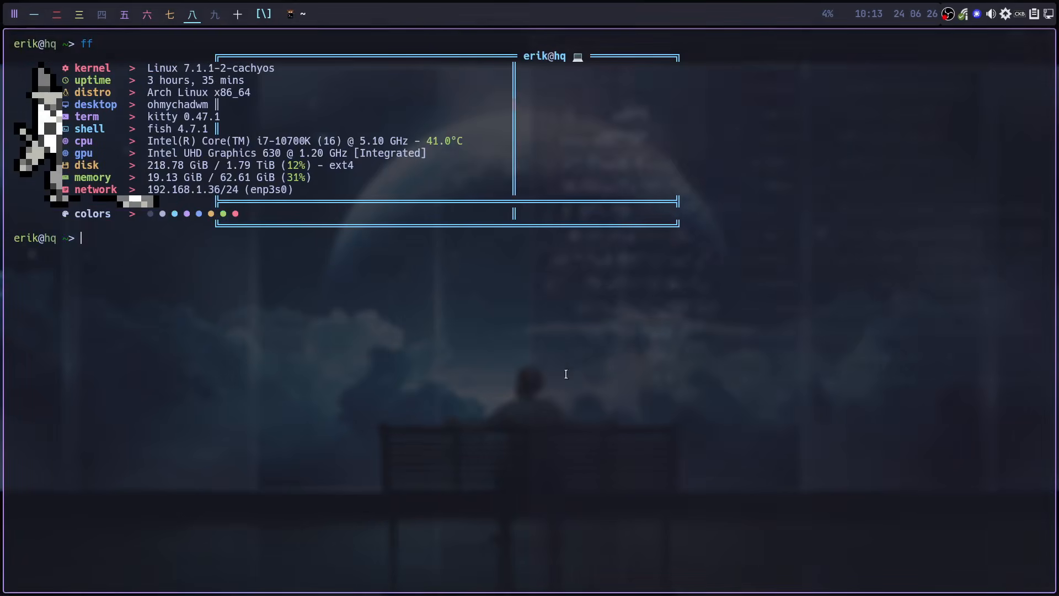
# - Clear the kitty screen, run ff again, then close kitty
pyautogui.write('clk')
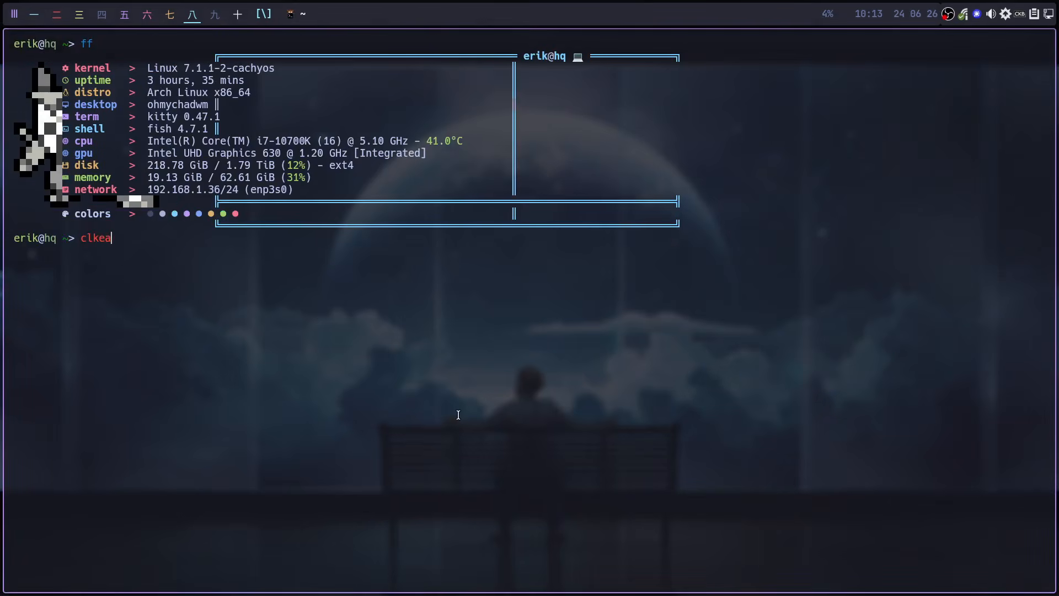
pyautogui.press('BackSpace')
pyautogui.write('ear')
pyautogui.press('Return')
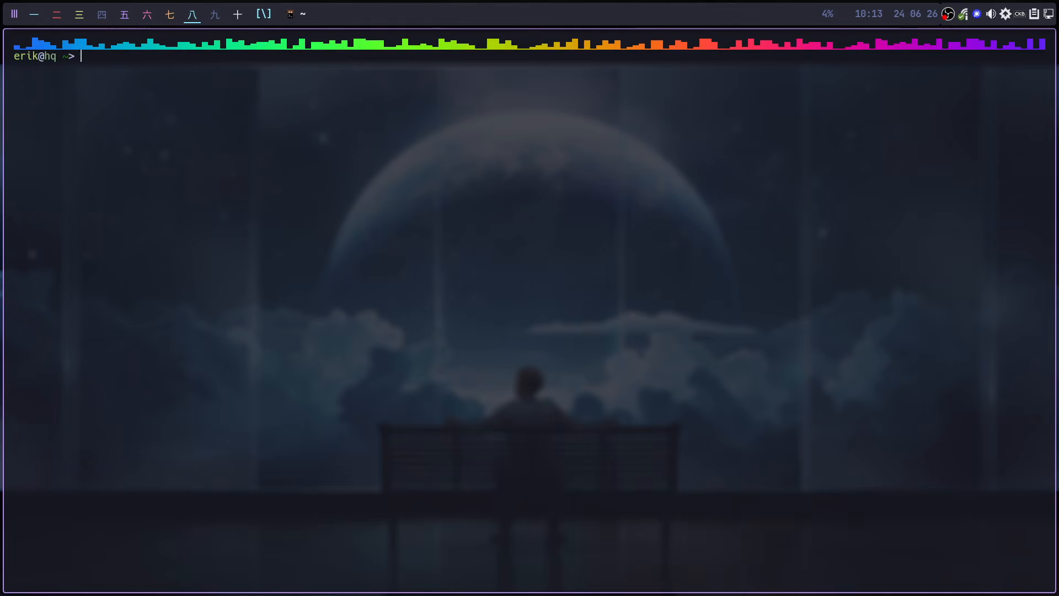
pyautogui.write('ff')
pyautogui.press('Return')
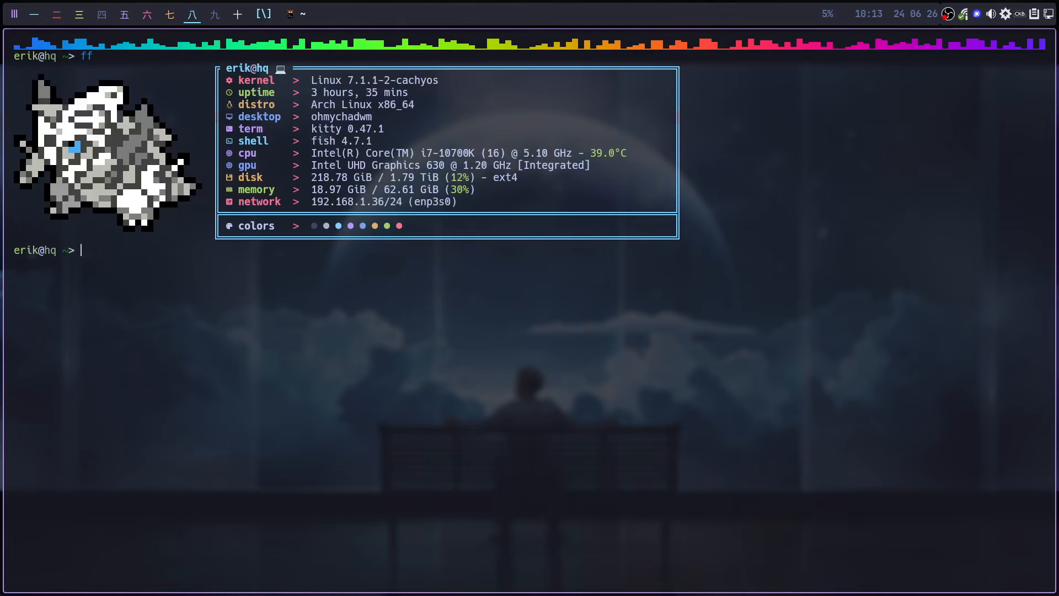
pyautogui.press('super+q')
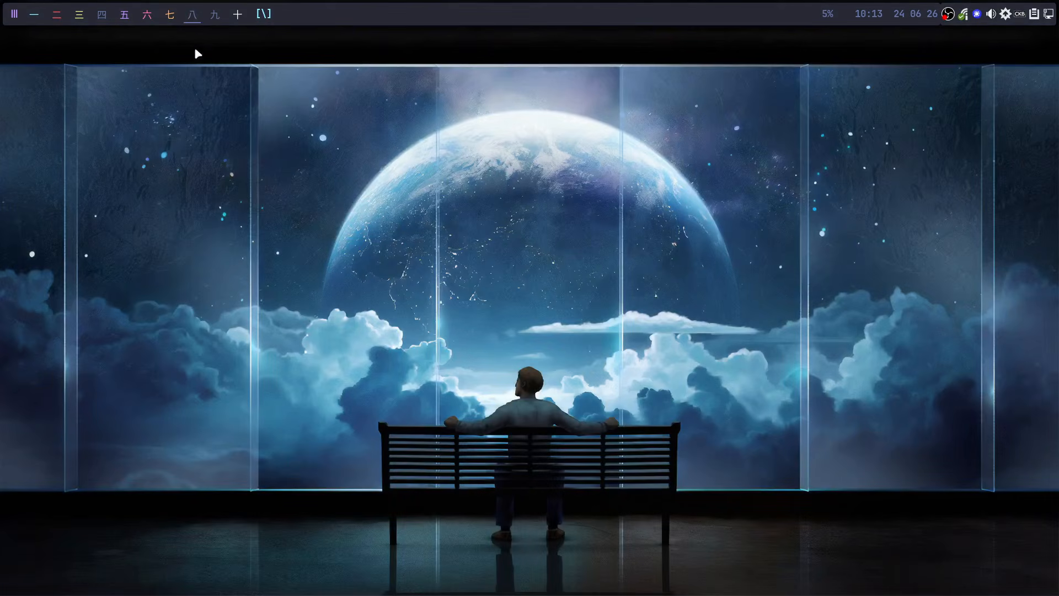
pyautogui.moveTo(169, 18)
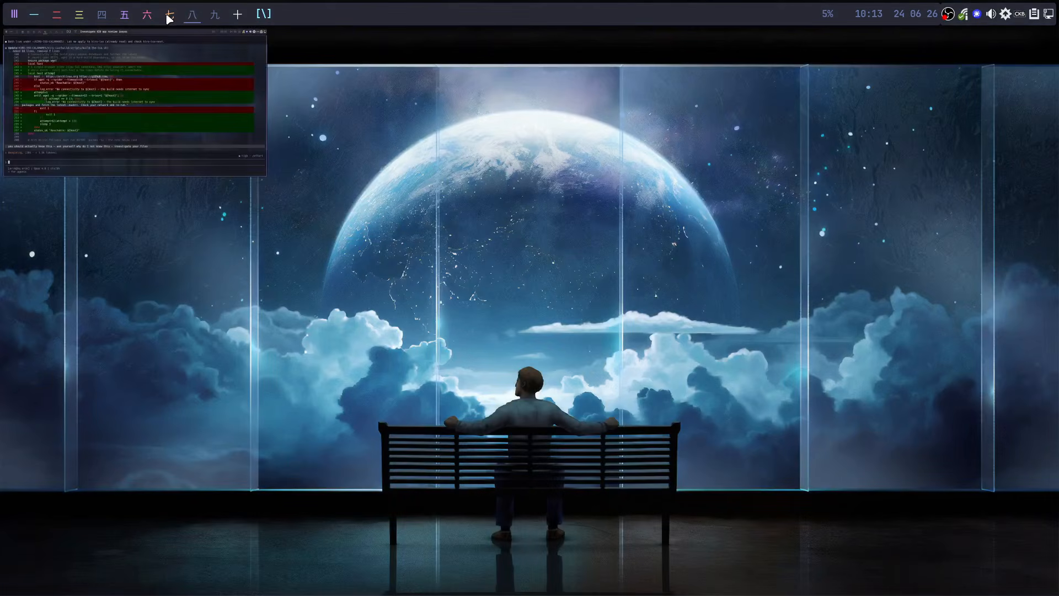
# - Look through the Logo page's Kiro art and Type lists unchanged, then open Appearance
pyautogui.click(122, 17)
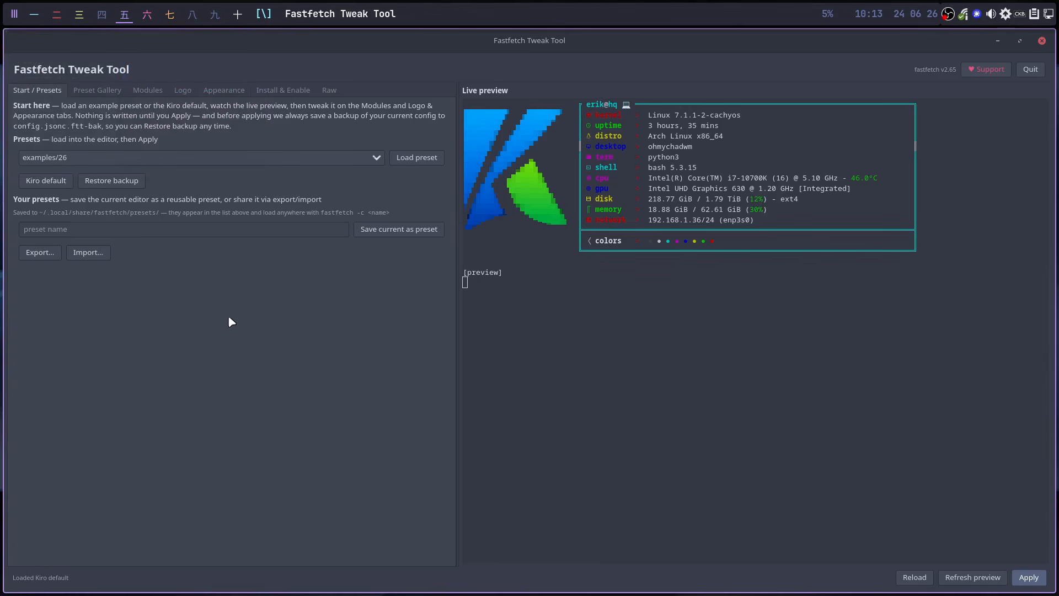
pyautogui.click(183, 92)
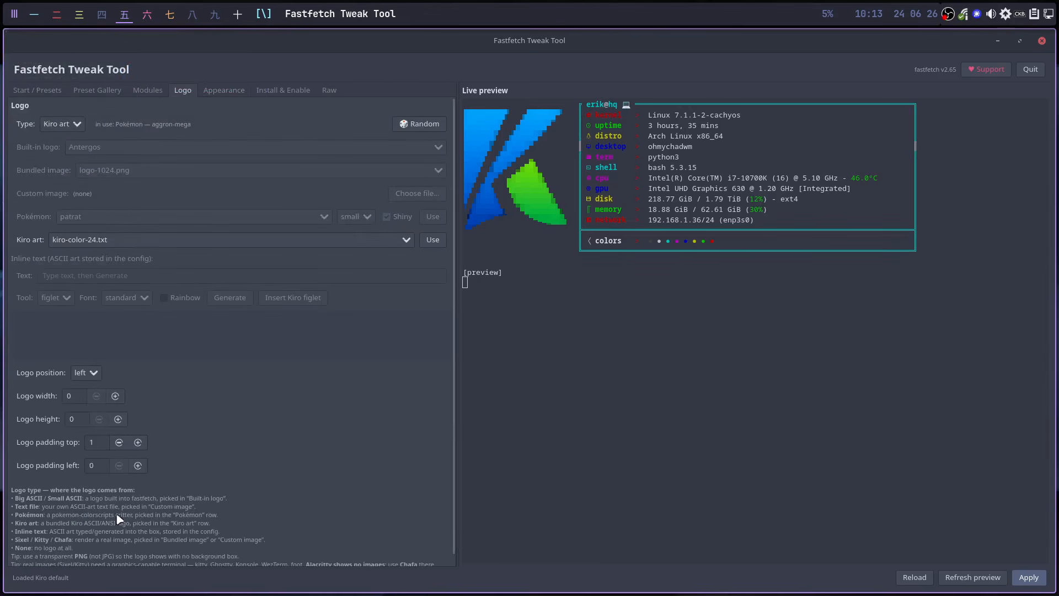
pyautogui.scroll(-1, 172, 541)
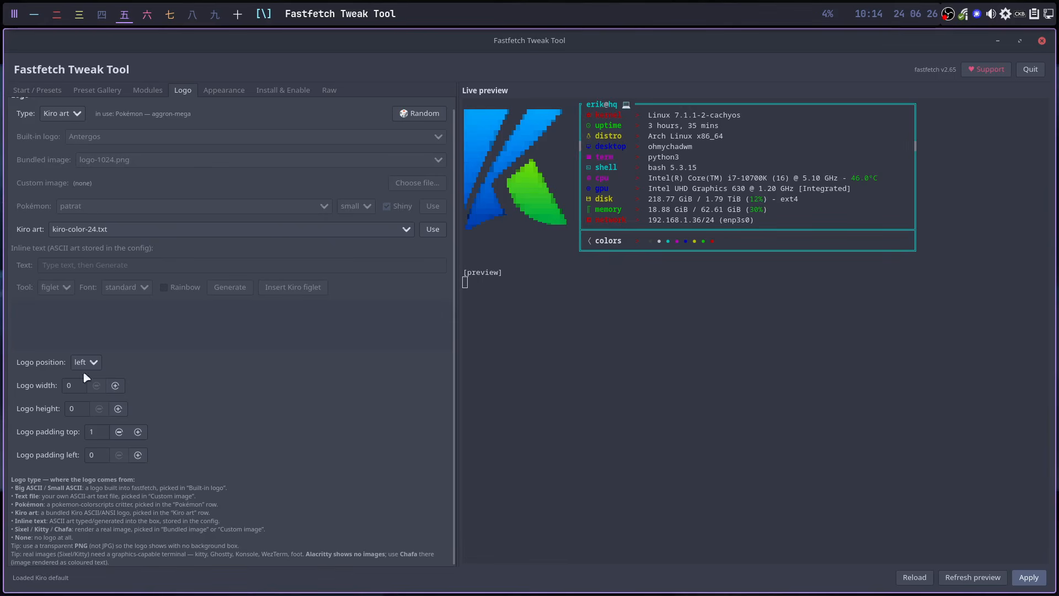
pyautogui.click(98, 230)
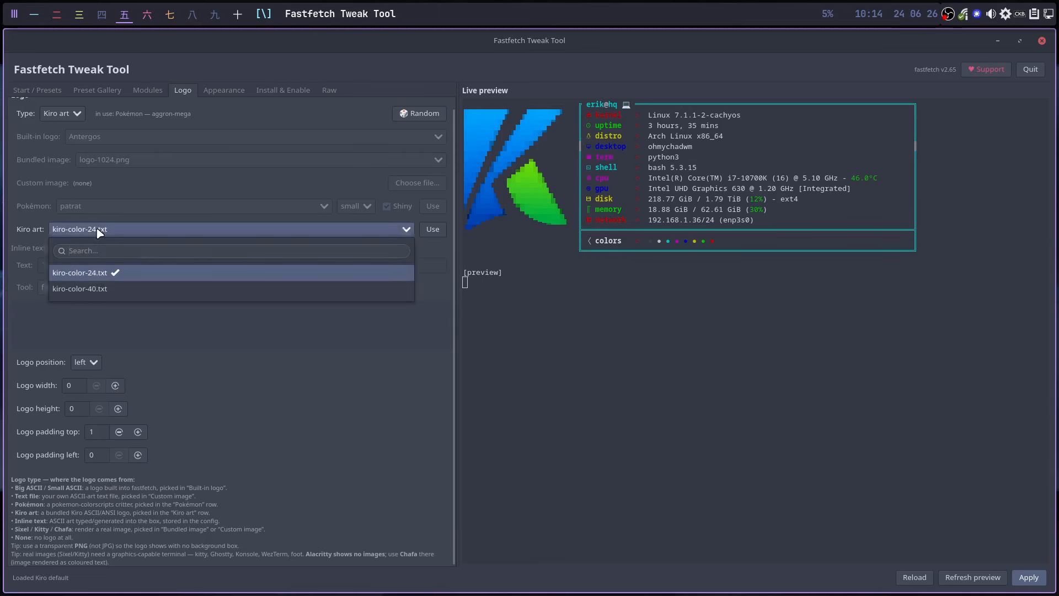
pyautogui.click(94, 146)
pyautogui.click(79, 116)
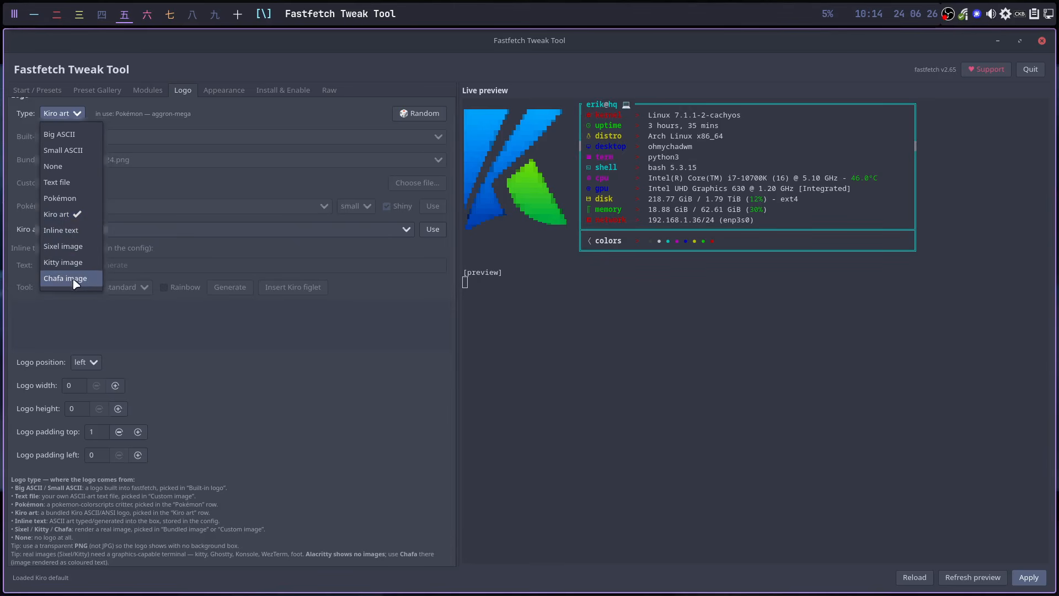
pyautogui.click(214, 382)
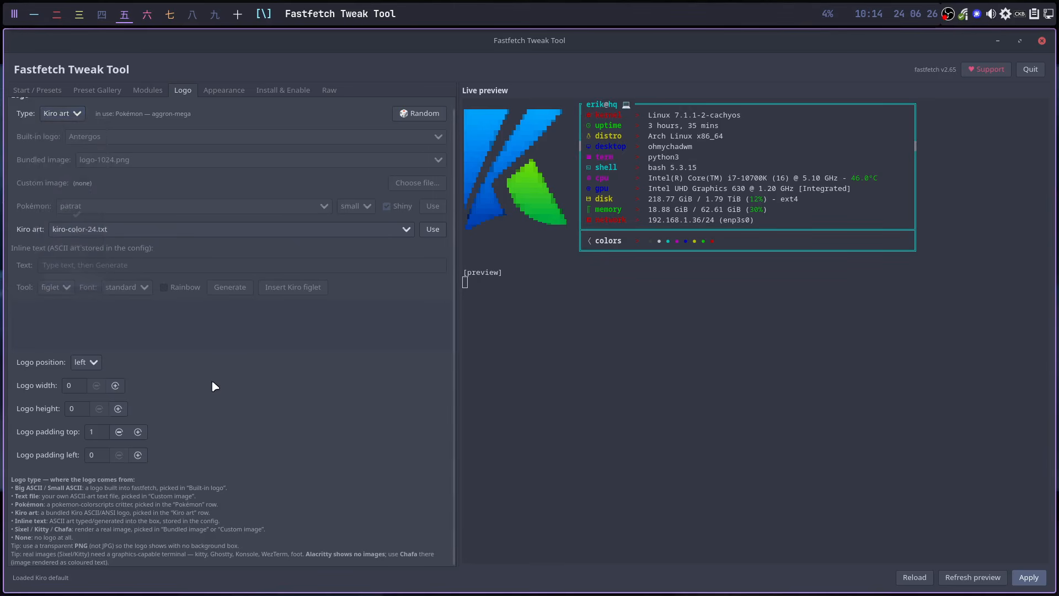
pyautogui.click(225, 93)
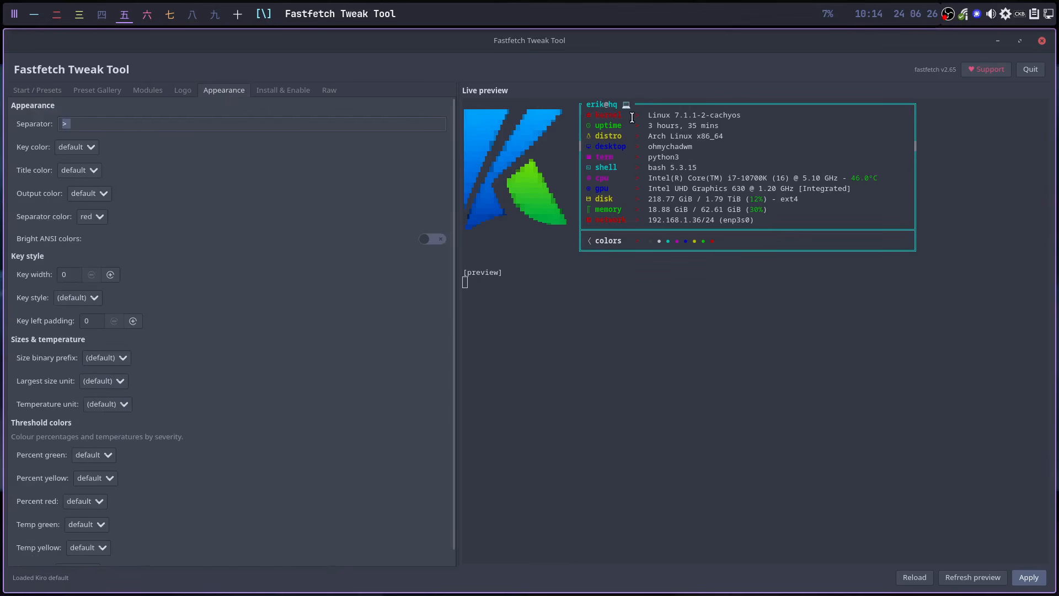
# - Change the separator to | and refresh the live preview
pyautogui.moveTo(634, 114); pyautogui.dragTo(641, 210)
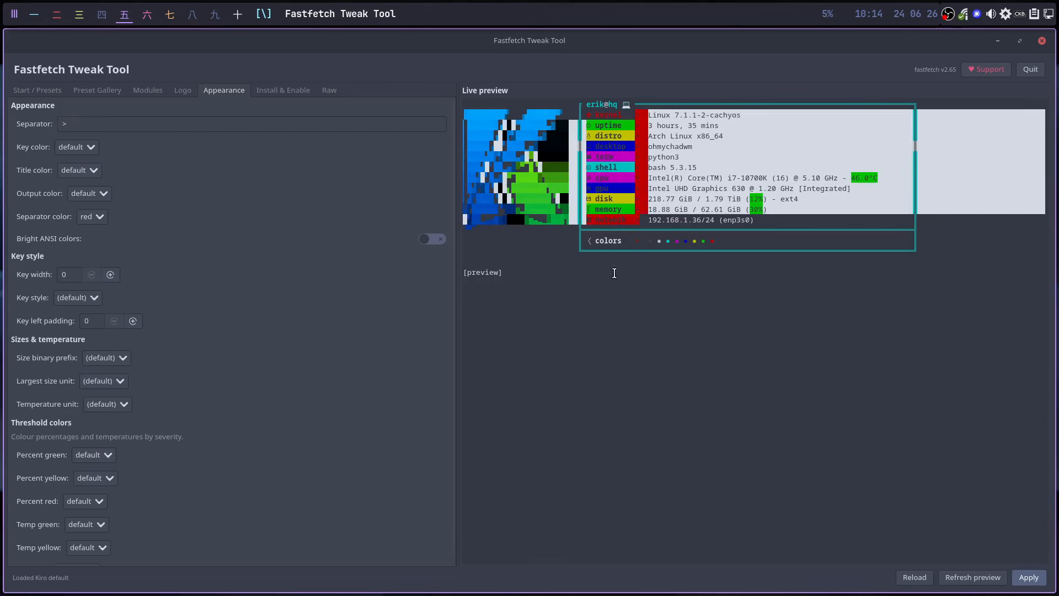
pyautogui.click(85, 124)
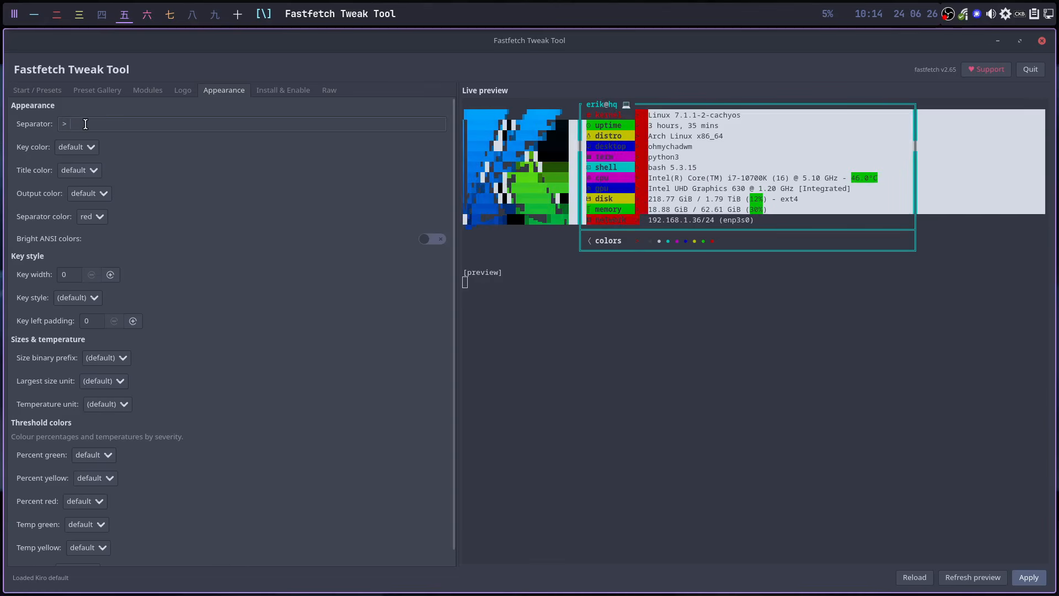
pyautogui.press('BackSpace')
pyautogui.click(972, 577)
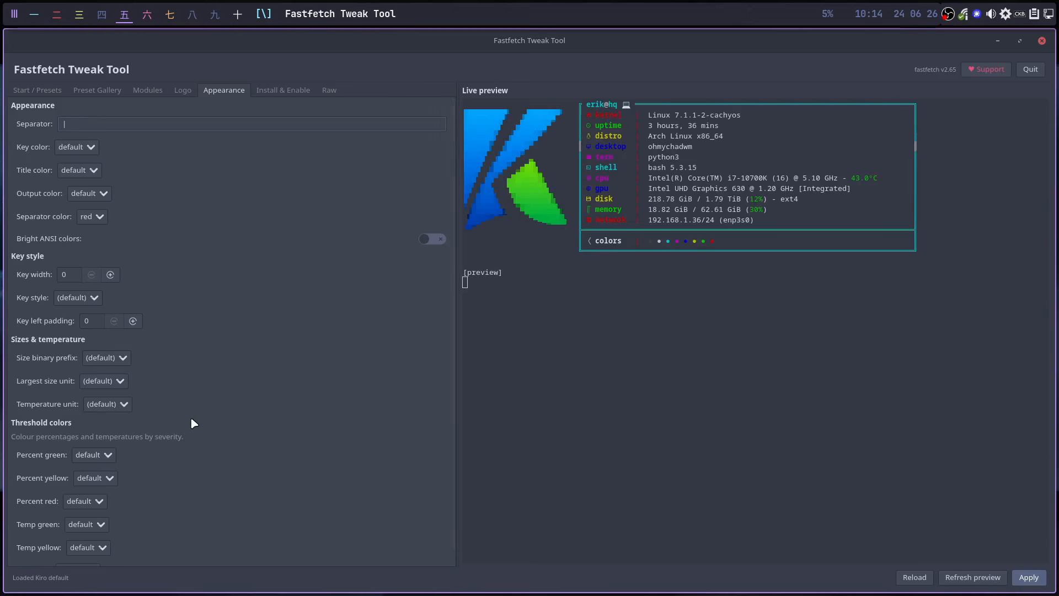
# - Set key color yellow and separator color white, then apply the configuration
pyautogui.click(83, 147)
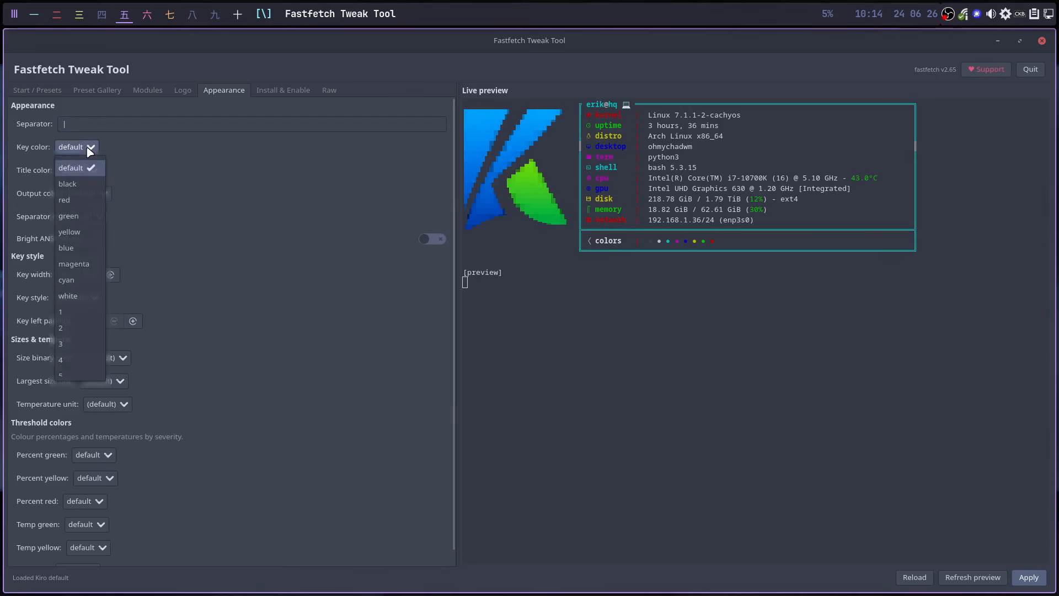
pyautogui.click(79, 232)
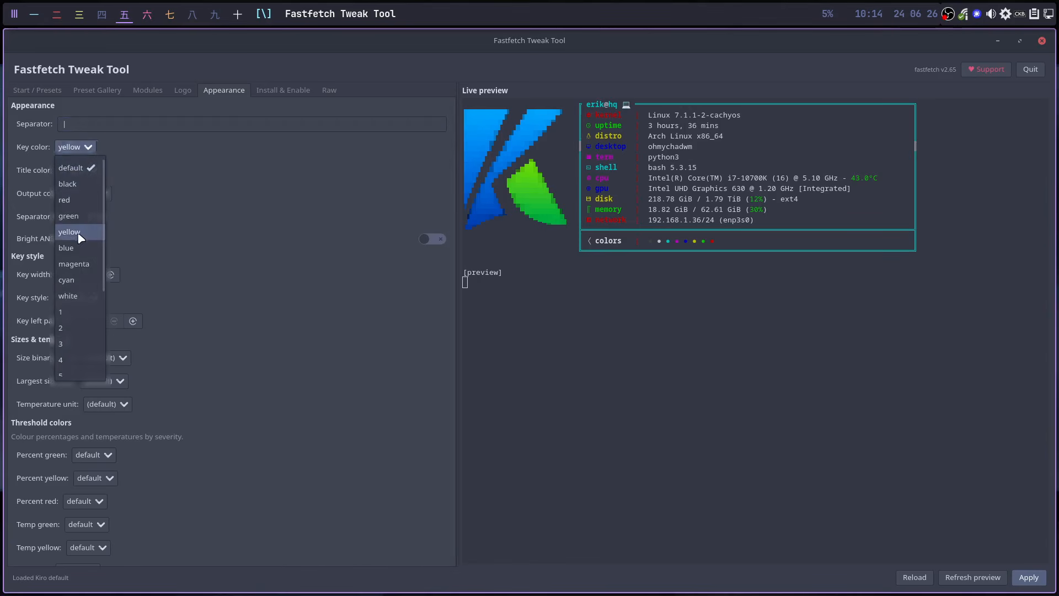
pyautogui.click(966, 578)
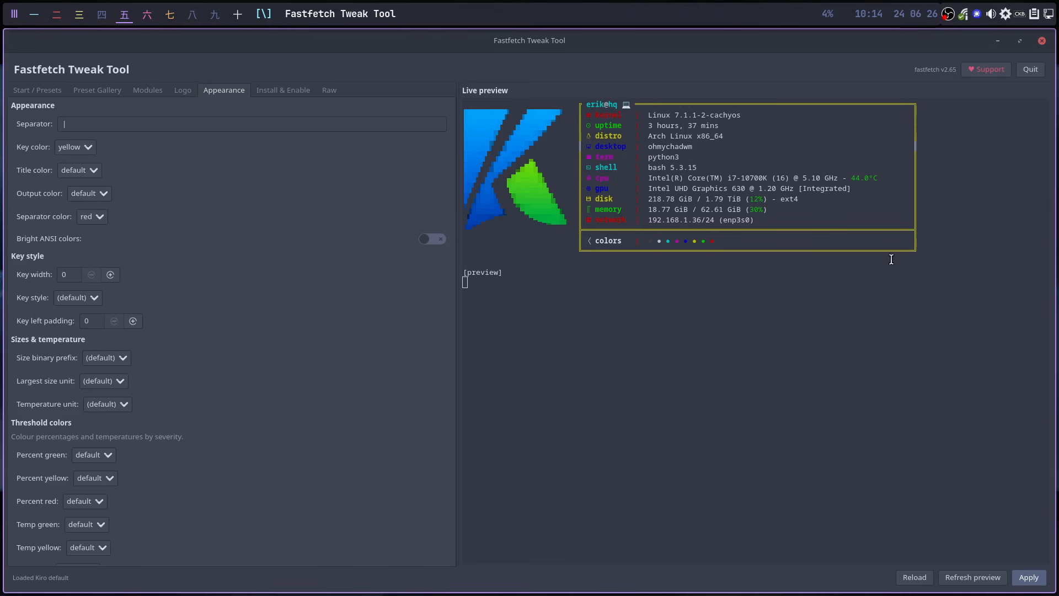
pyautogui.click(98, 217)
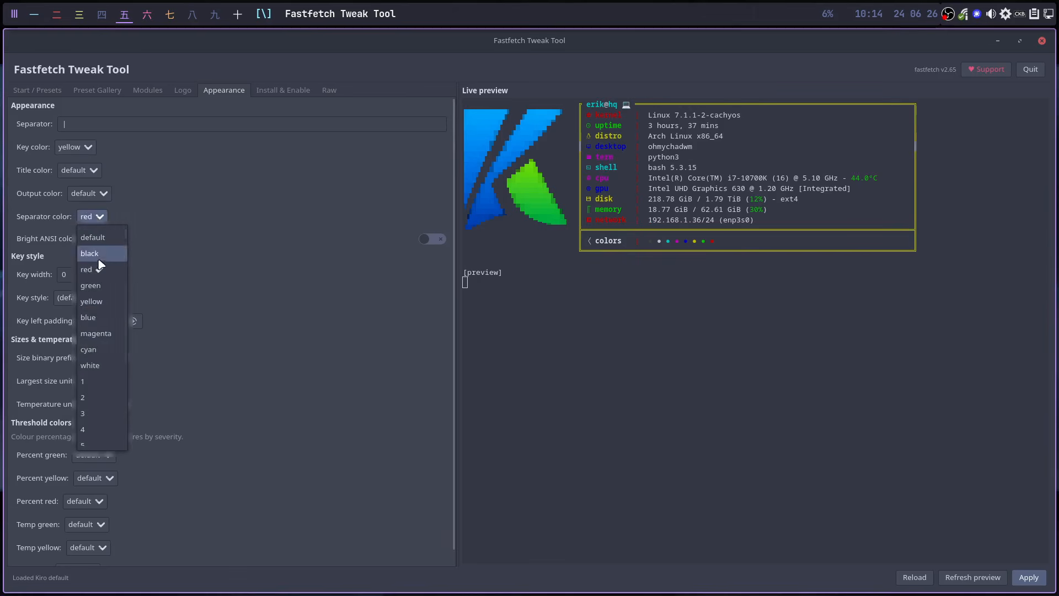
pyautogui.click(104, 366)
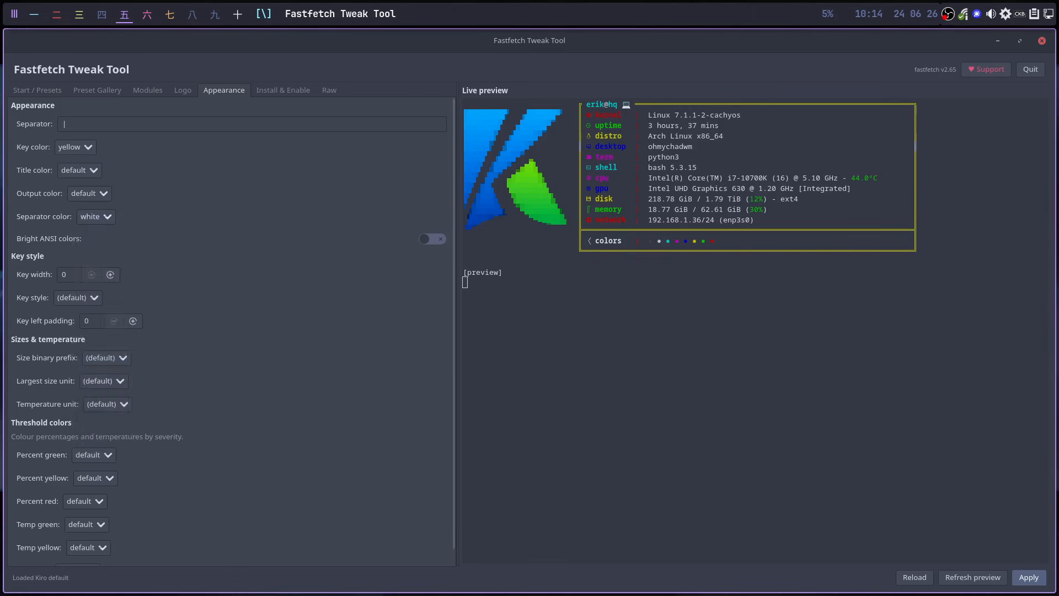
pyautogui.click(1026, 579)
pyautogui.click(237, 15)
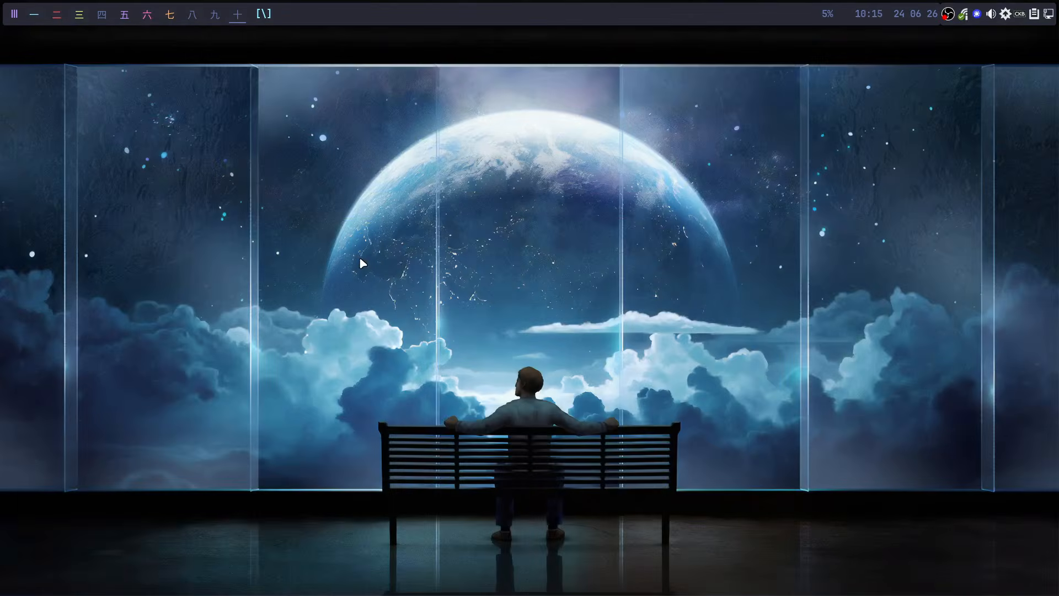
# - Run ff in Alacritty to confirm the | separators, then return to the tweak tool
pyautogui.write('ff')
pyautogui.press('Return')
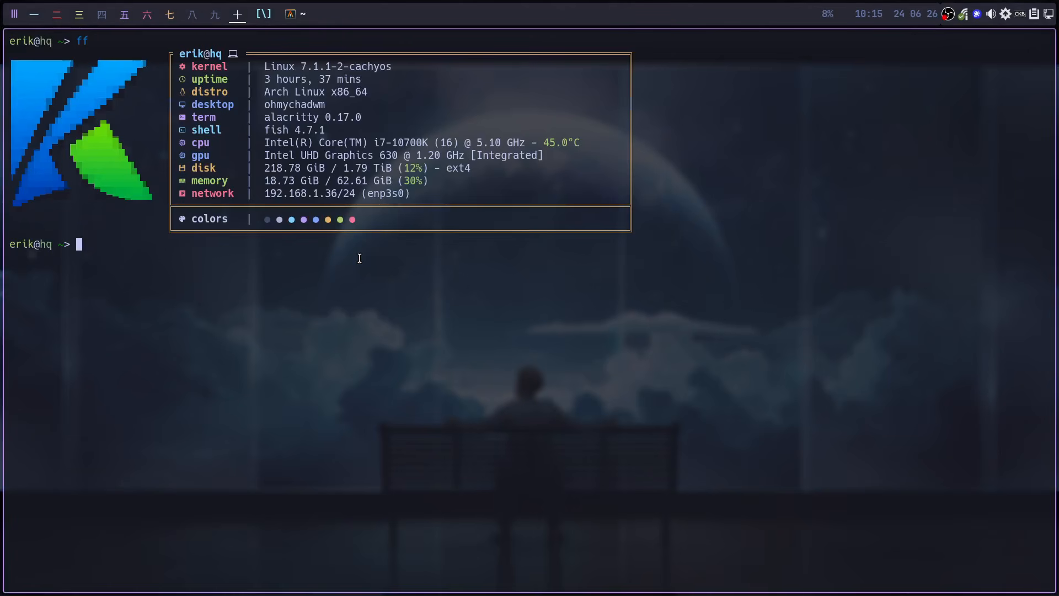
pyautogui.click(121, 20)
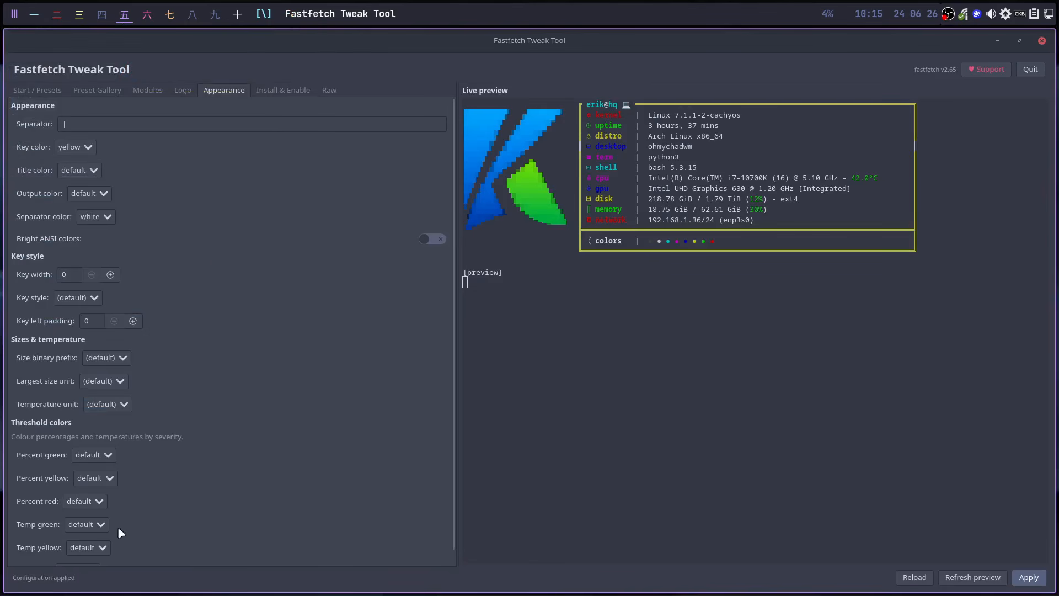
# - Open the Kiro art and Logo Type lists on the Logo page, leaving both unchanged
pyautogui.scroll(-1, 200, 479)
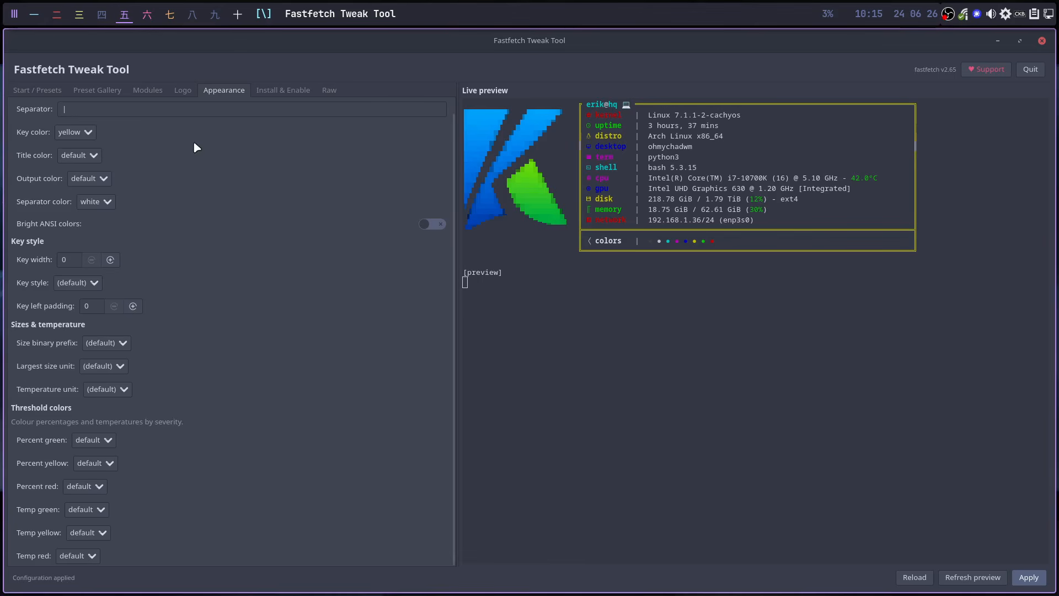
pyautogui.click(186, 93)
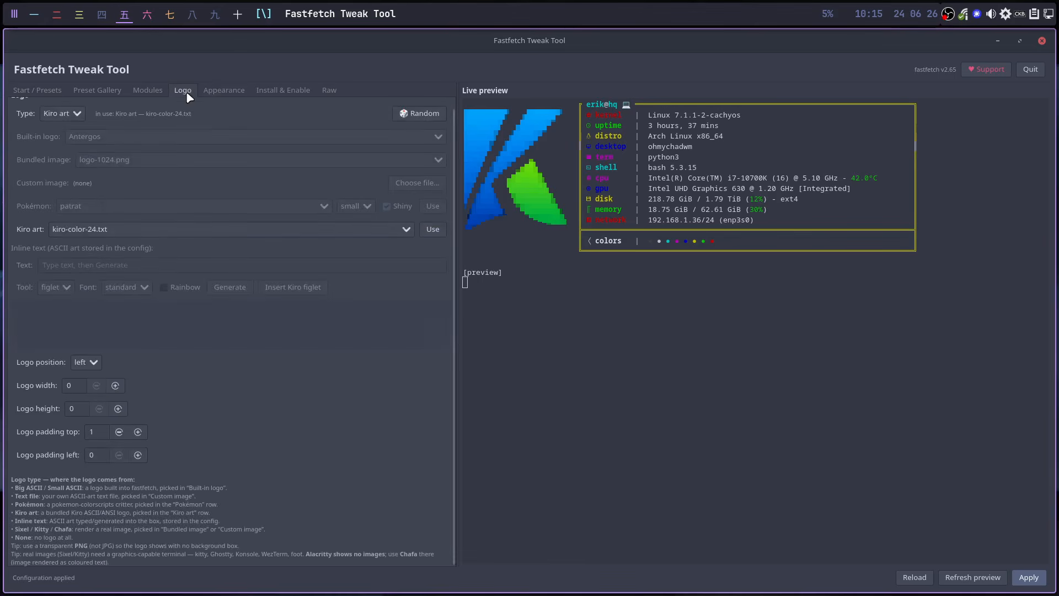
pyautogui.click(113, 230)
pyautogui.click(68, 114)
pyautogui.click(68, 115)
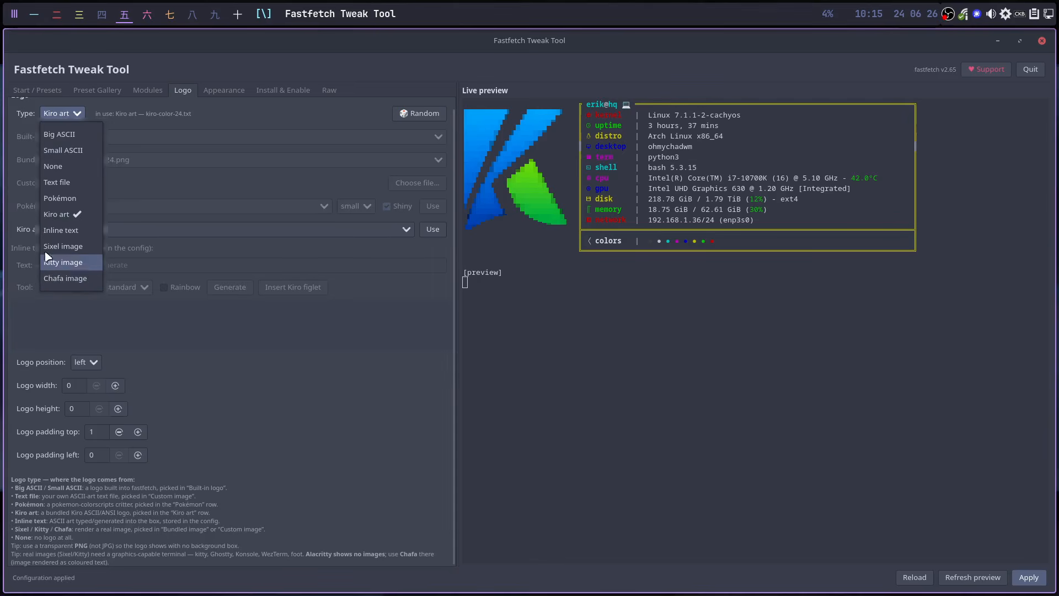
pyautogui.click(228, 89)
# - Look through the Appearance, Install & Enable and Raw config.jsonc pages, then return to Start / Presets
pyautogui.click(230, 91)
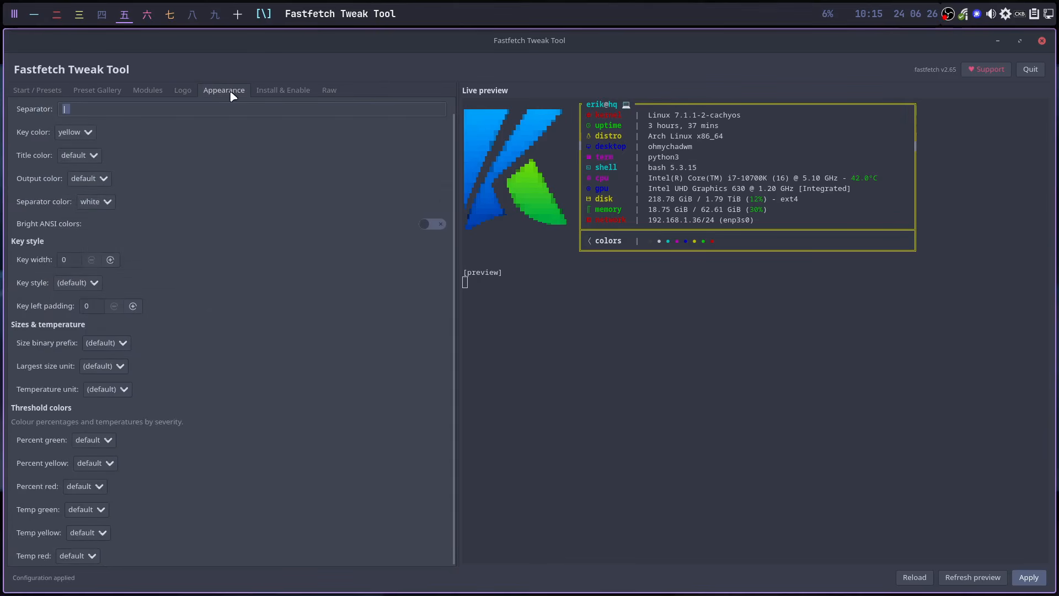
pyautogui.click(274, 90)
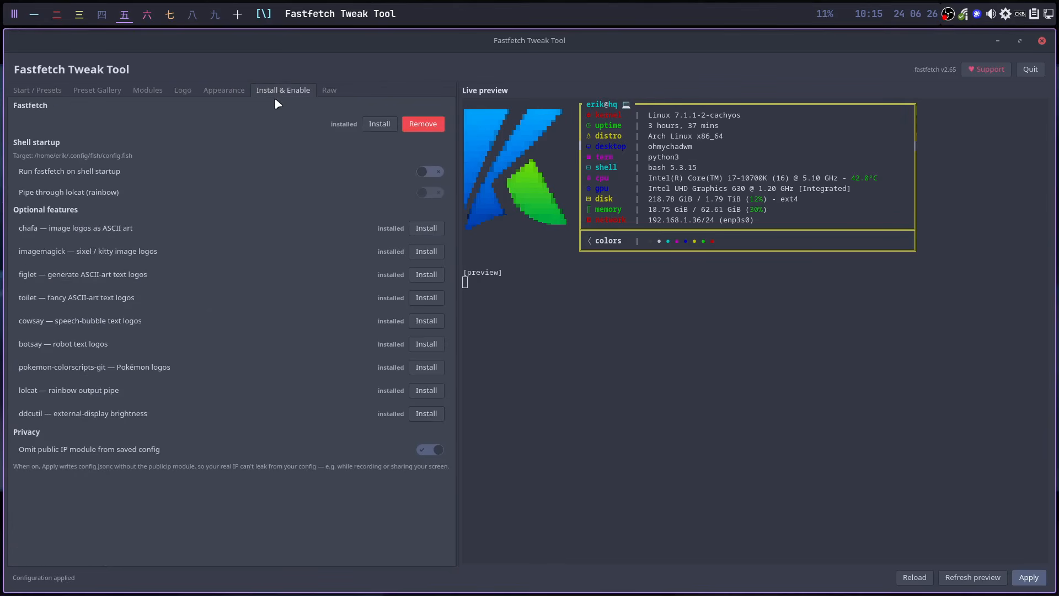
pyautogui.click(328, 90)
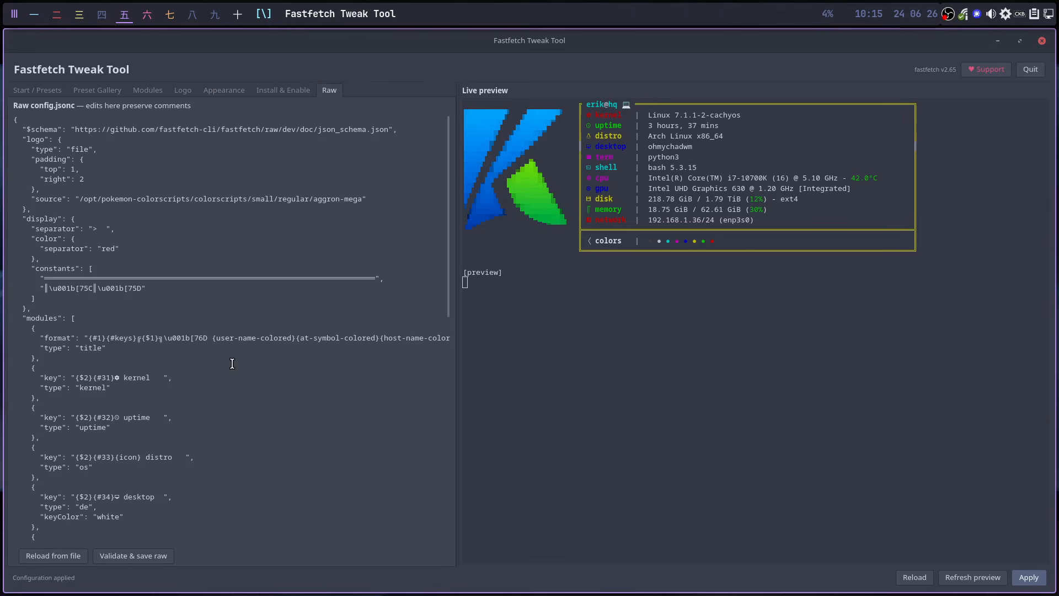
pyautogui.scroll(-8, 232, 364)
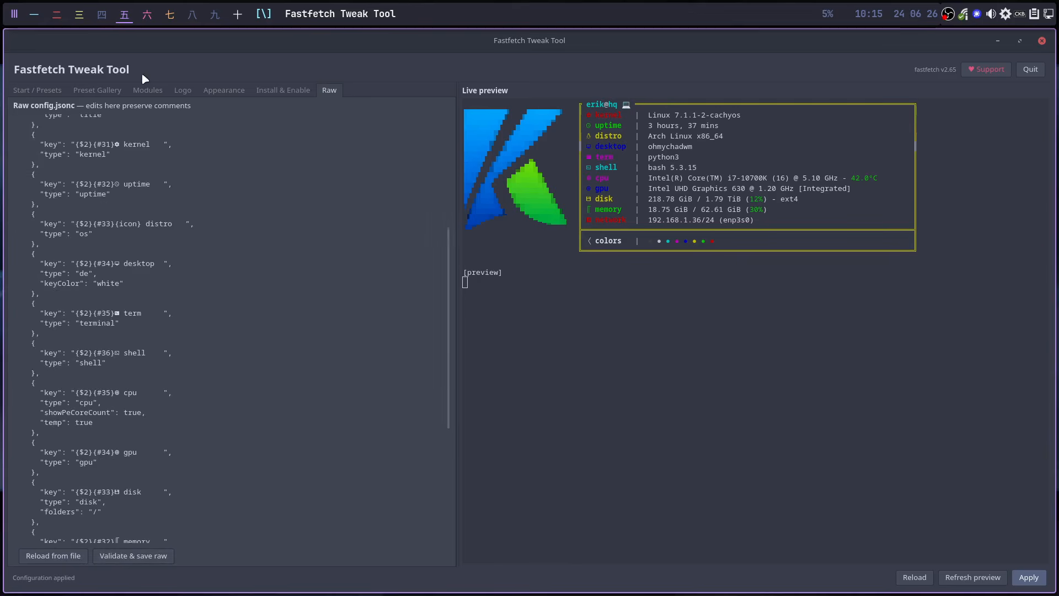
pyautogui.click(45, 91)
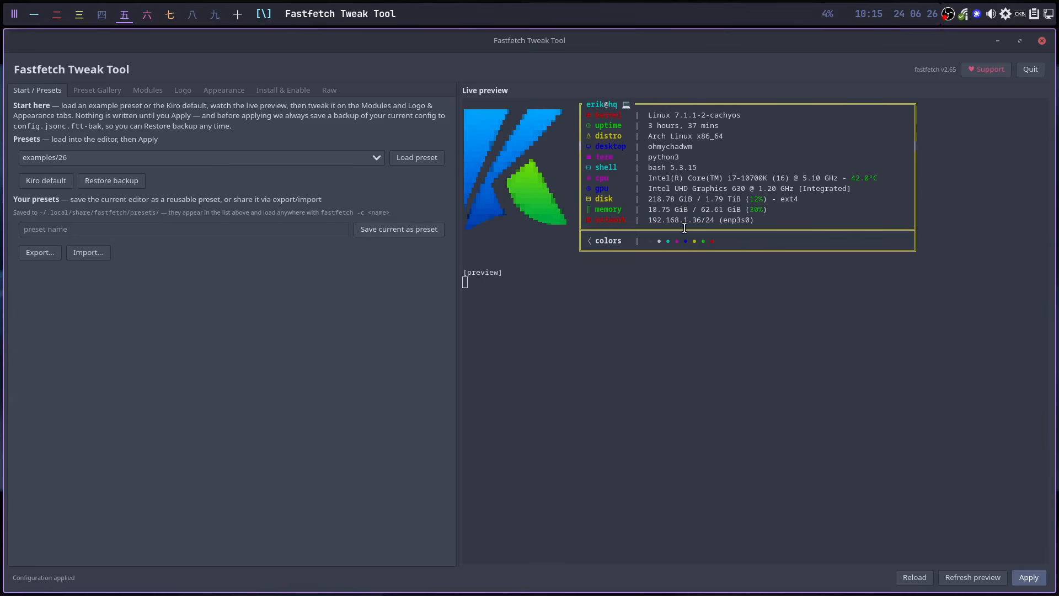
# - Enter 'test' as the new preset name, cancelling the Import file picker without choosing a file
pyautogui.click(184, 228)
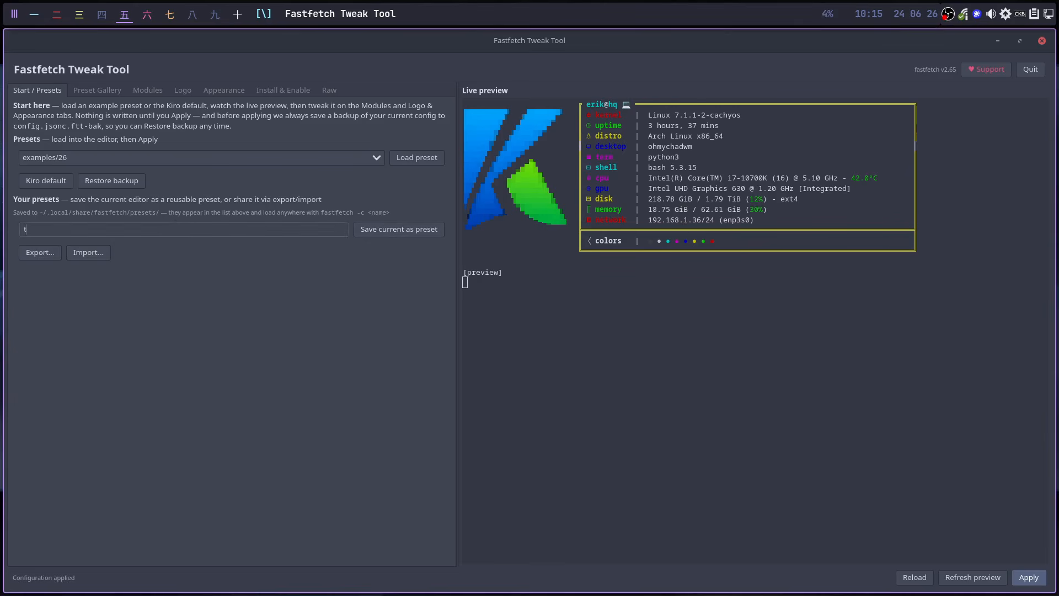
pyautogui.write('test')
pyautogui.click(93, 252)
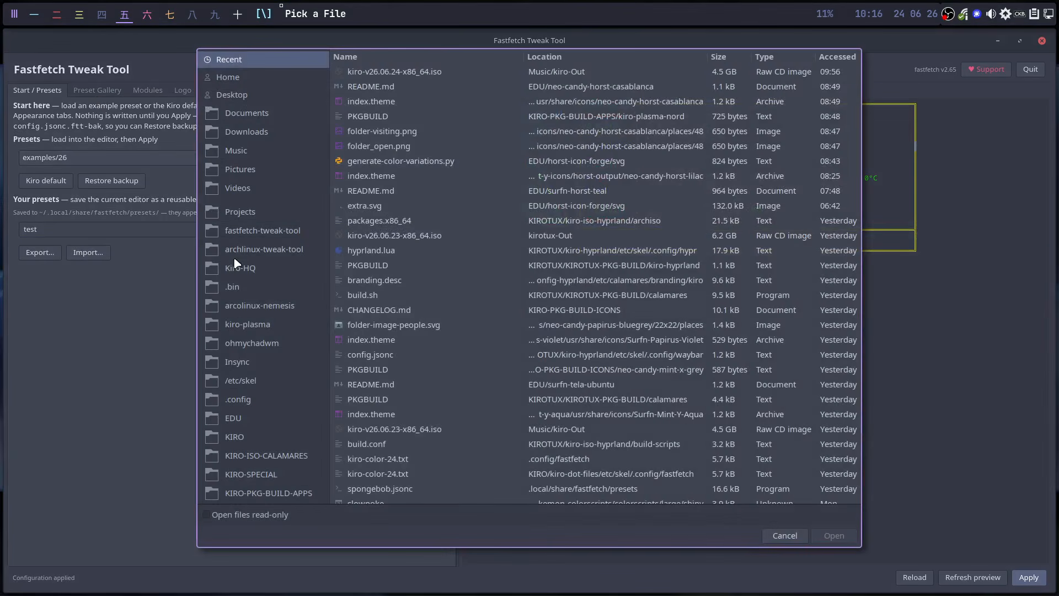
pyautogui.click(782, 534)
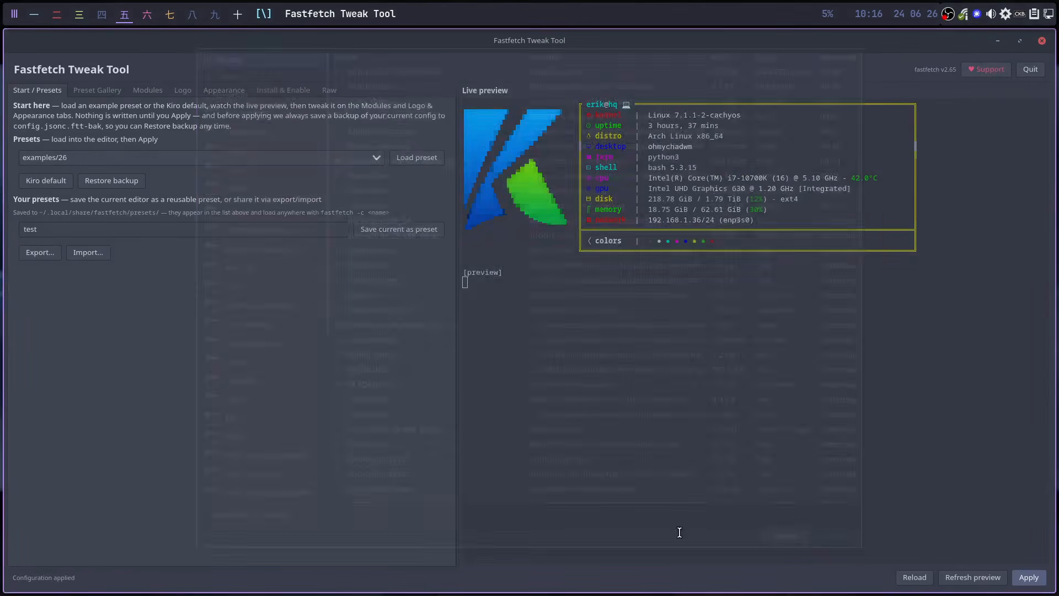
# - Pick spongebob from the Presets list, load it, and apply it to the config
pyautogui.click(101, 90)
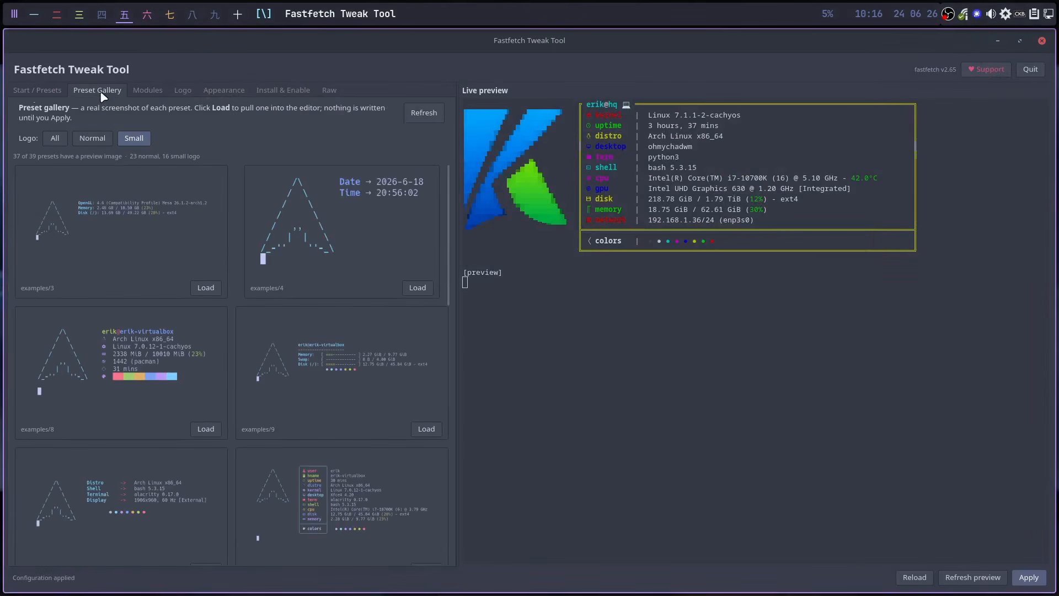
pyautogui.click(144, 90)
pyautogui.click(37, 90)
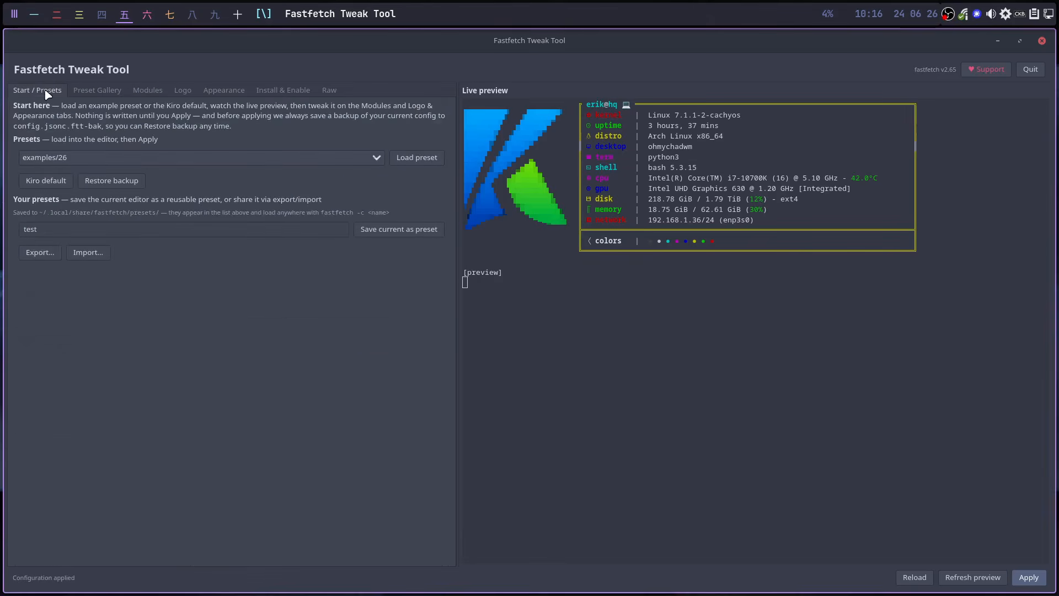
pyautogui.click(81, 159)
pyautogui.scroll(-3, 116, 380)
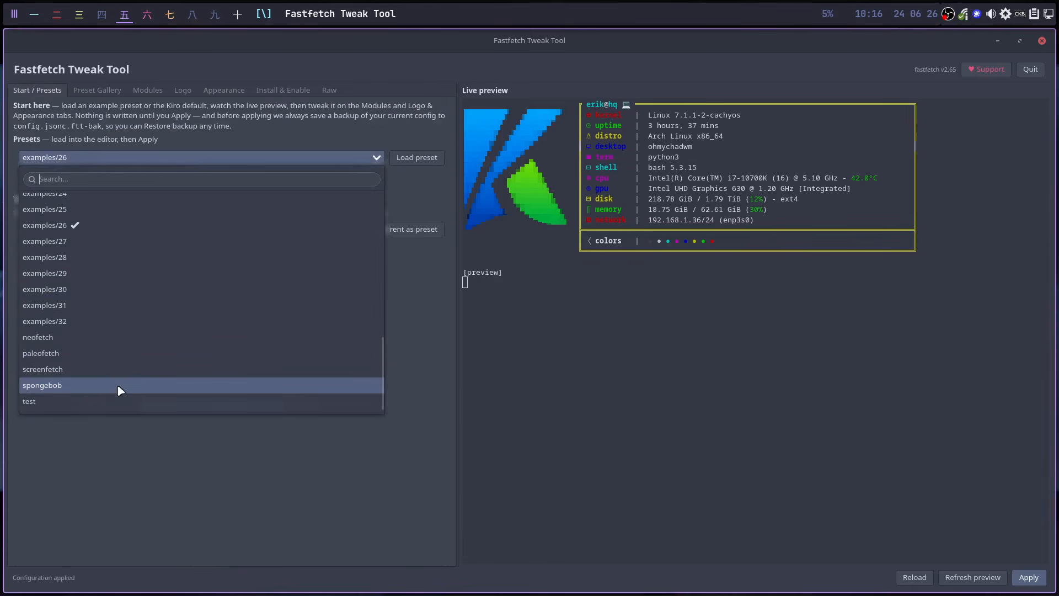
pyautogui.click(79, 389)
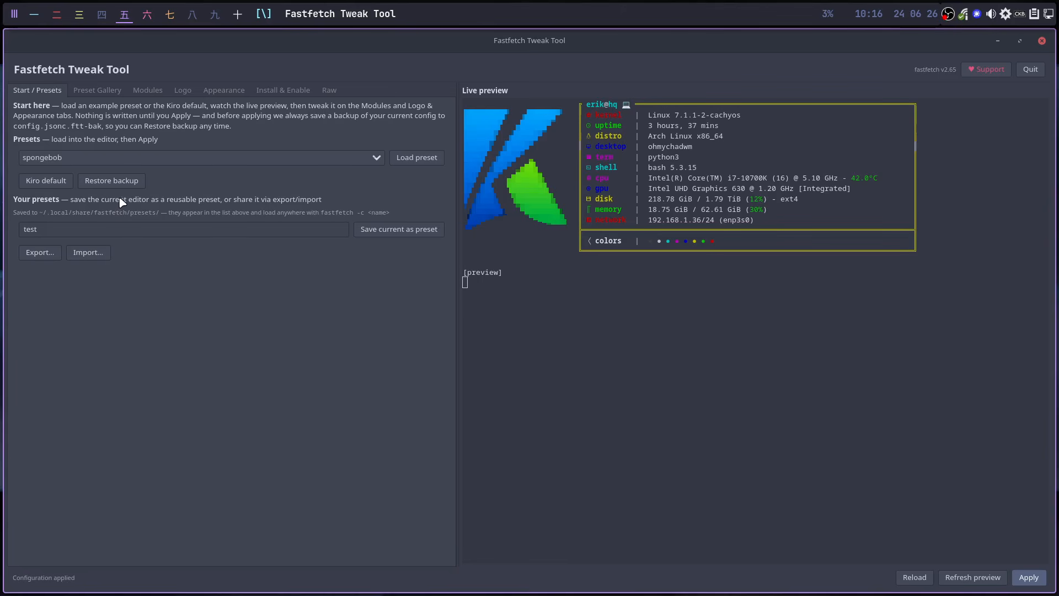
pyautogui.click(416, 160)
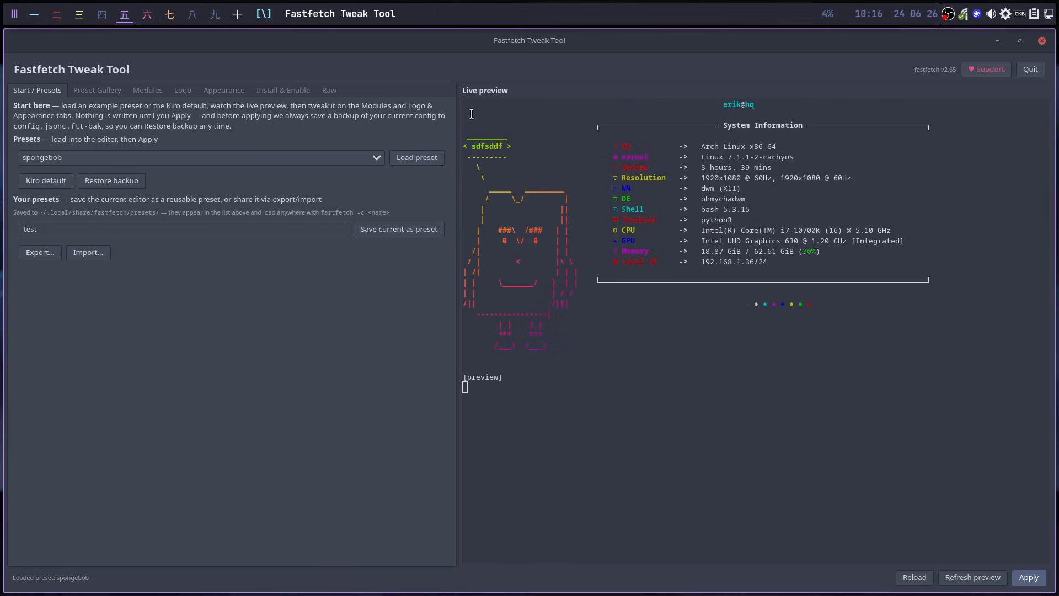
pyautogui.click(1027, 577)
# - Open a fresh Alacritty terminal, run ff to see the spongebob art, then return to the tweak tool
pyautogui.moveTo(150, 21)
pyautogui.click(237, 15)
pyautogui.press('super+q')
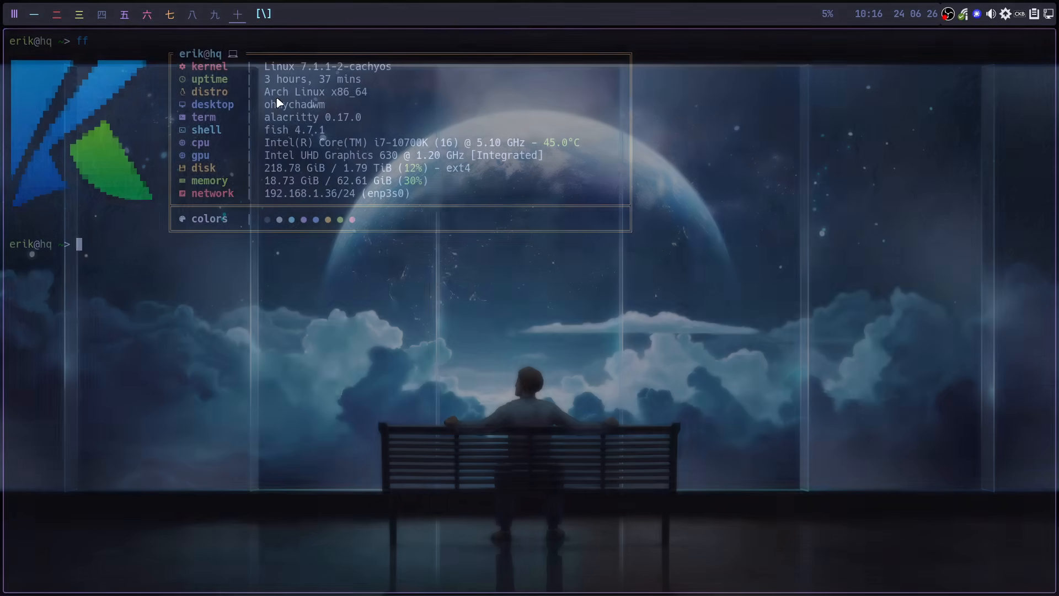
pyautogui.press('super+Return')
pyautogui.write('ff')
pyautogui.press('Return')
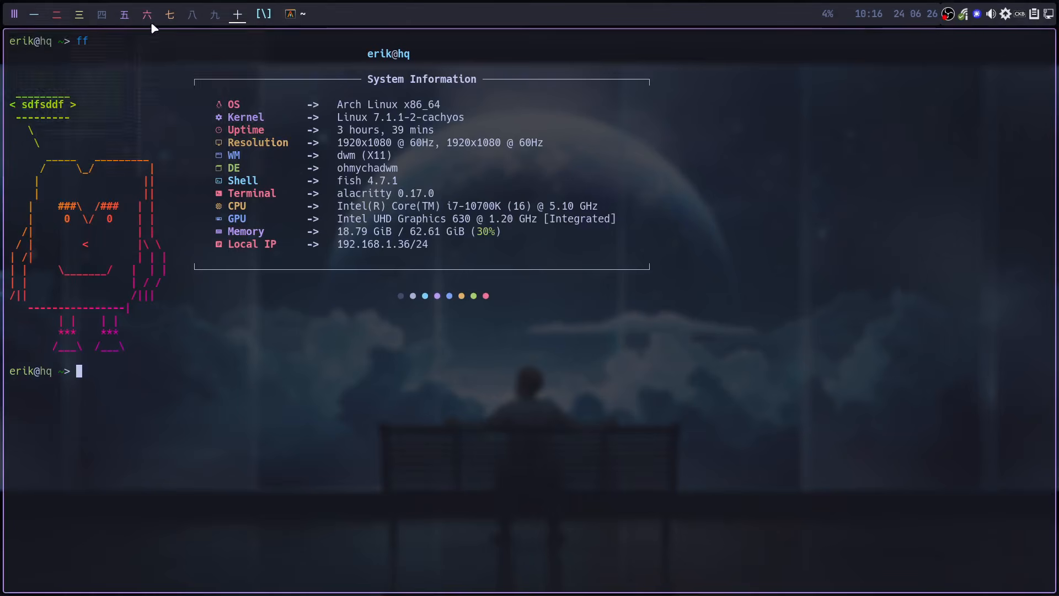
pyautogui.click(124, 14)
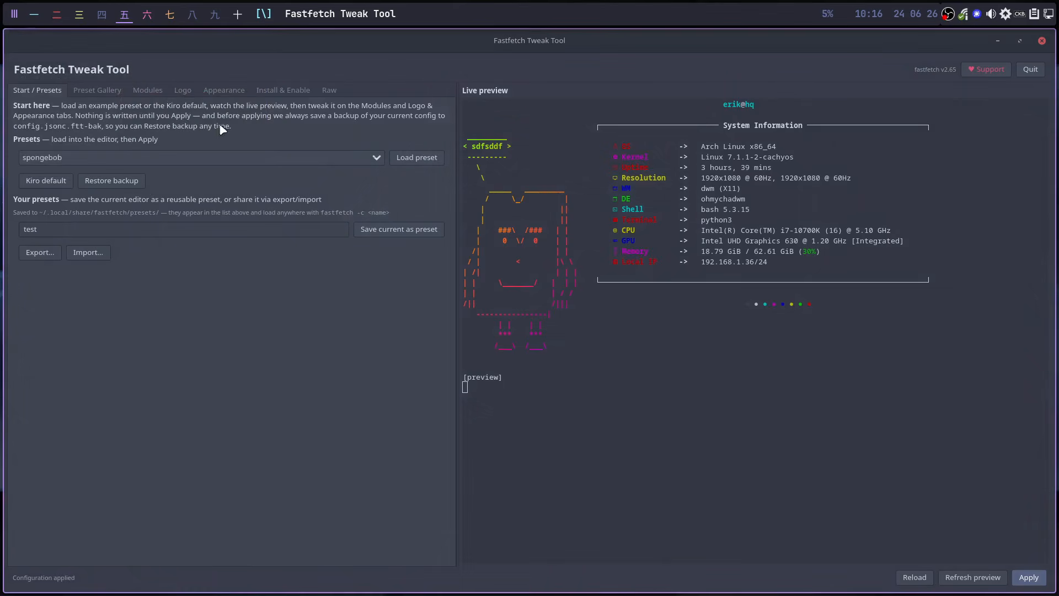
# - Change the logo's top padding from 3 to 1 under Appearance > Logo and apply it
pyautogui.click(223, 91)
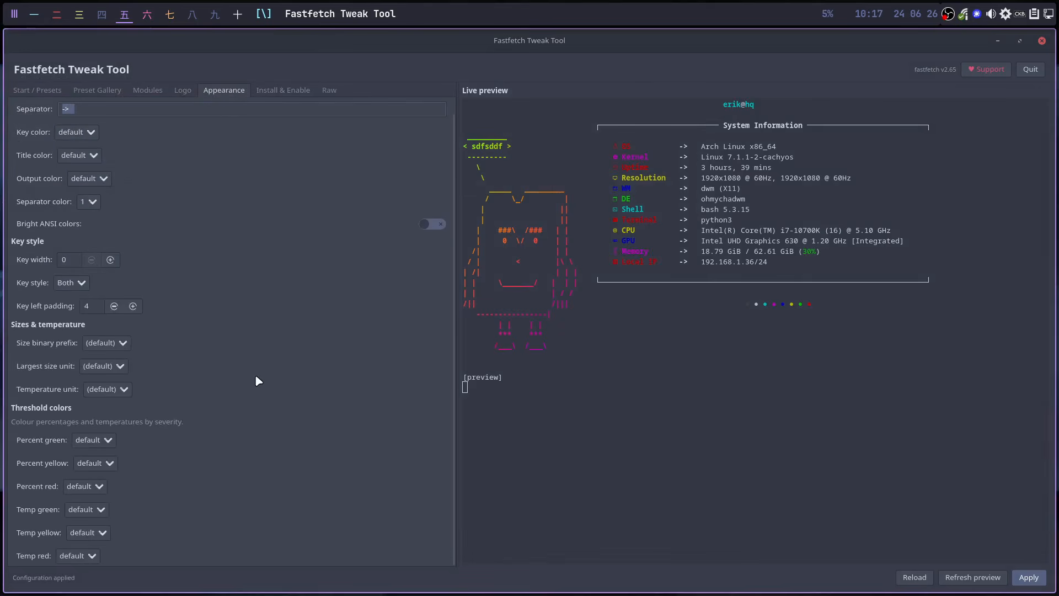
pyautogui.click(186, 92)
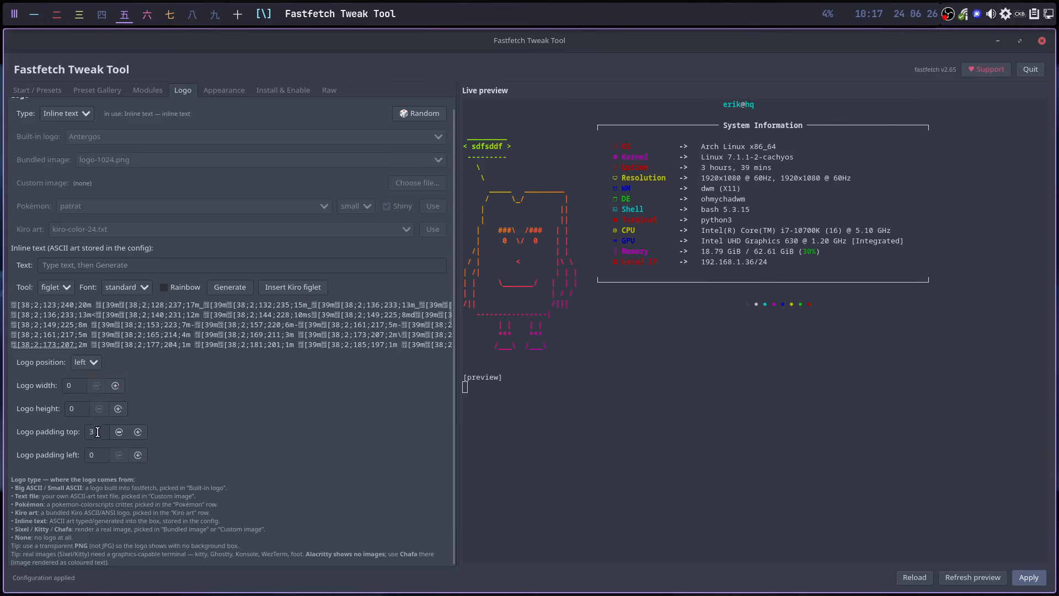
pyautogui.press('BackSpace')
pyautogui.write('1')
pyautogui.click(984, 577)
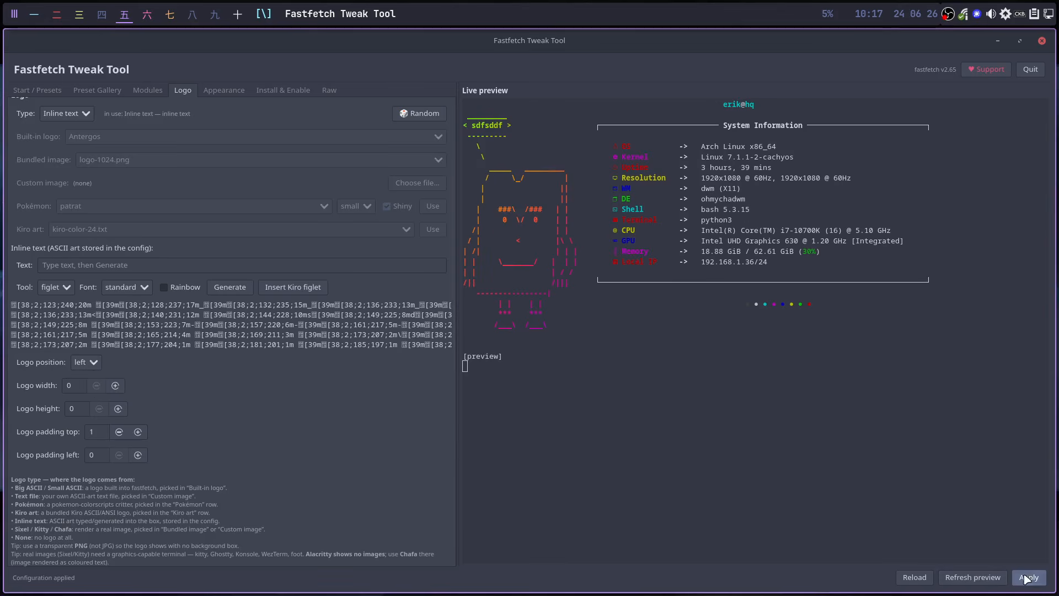
# - Clear the terminal, run ff, and select the speech-bubble text to check the raised logo
pyautogui.click(238, 20)
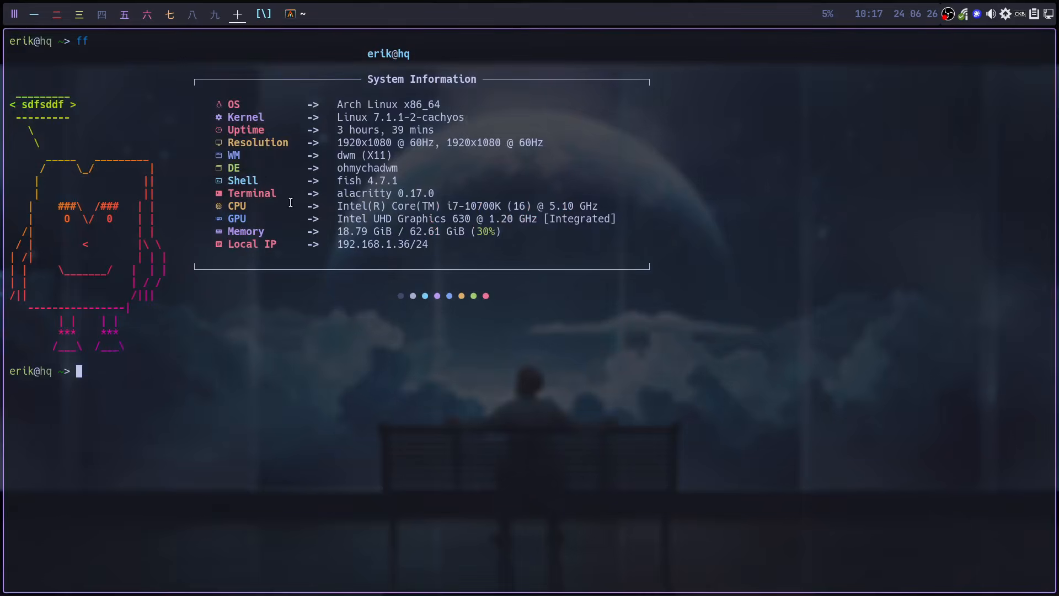
pyautogui.hotkey('ctrl', 'l')
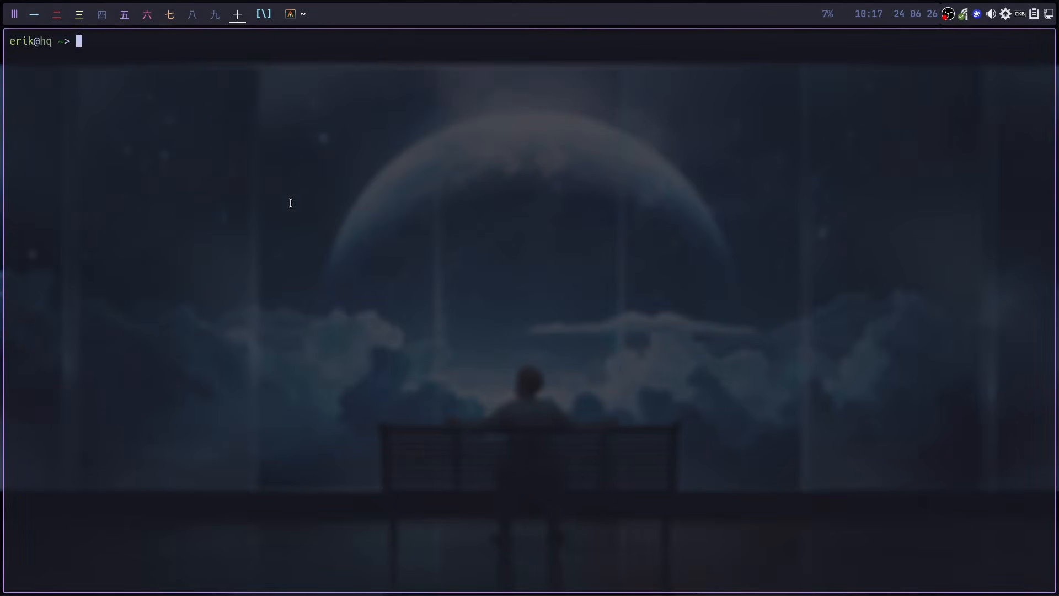
pyautogui.write('ff')
pyautogui.press('Return')
pyautogui.press('Return')
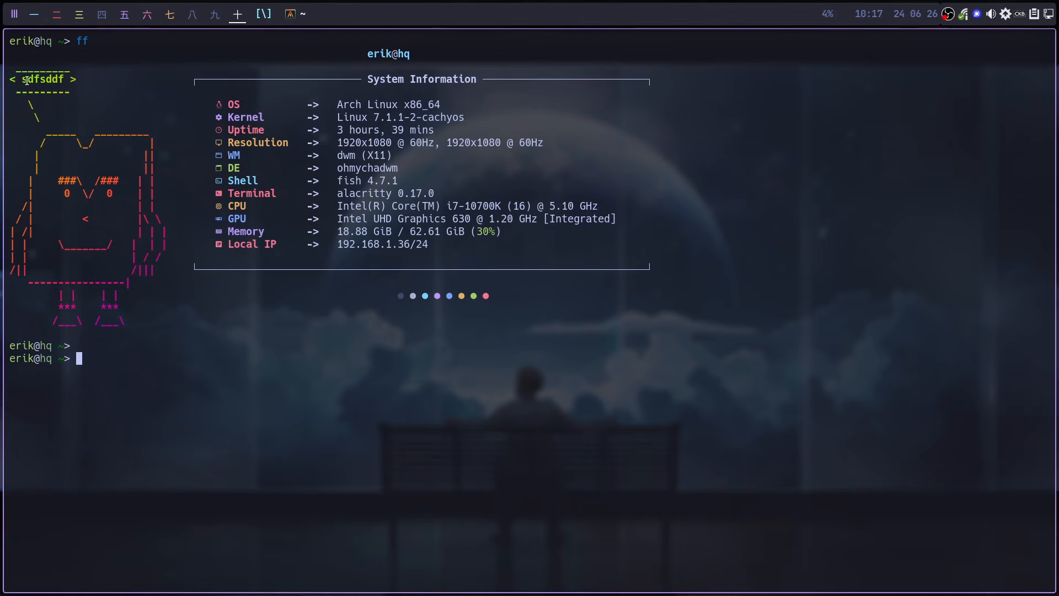
pyautogui.moveTo(28, 80); pyautogui.dragTo(63, 80)
# - Deselect the terminal text, return to Fastfetch Tweak Tool, and open the Support Kiro donation dialog
pyautogui.click(55, 91)
pyautogui.click(127, 15)
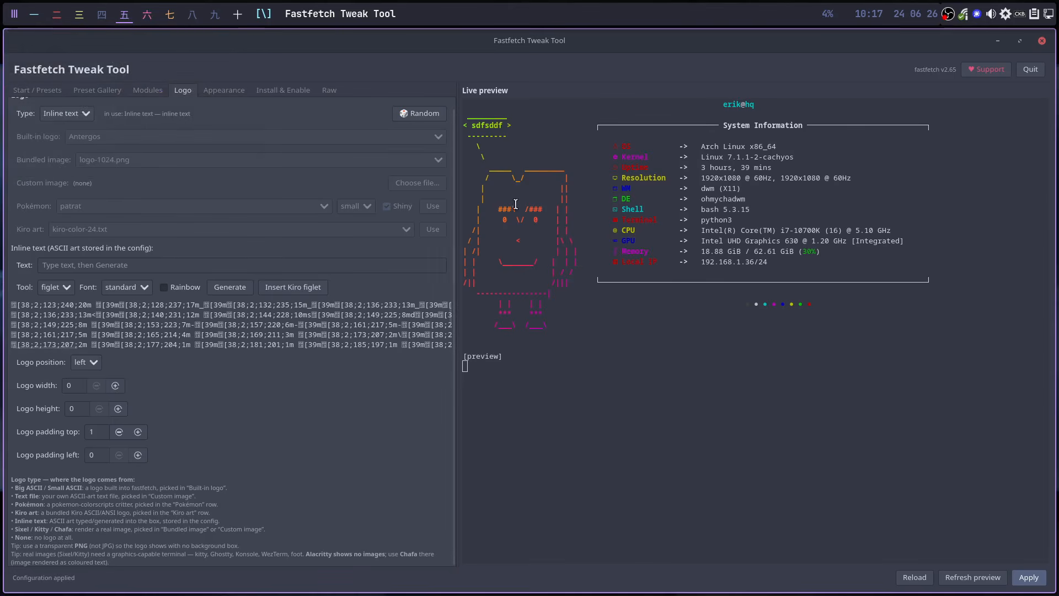
pyautogui.click(971, 72)
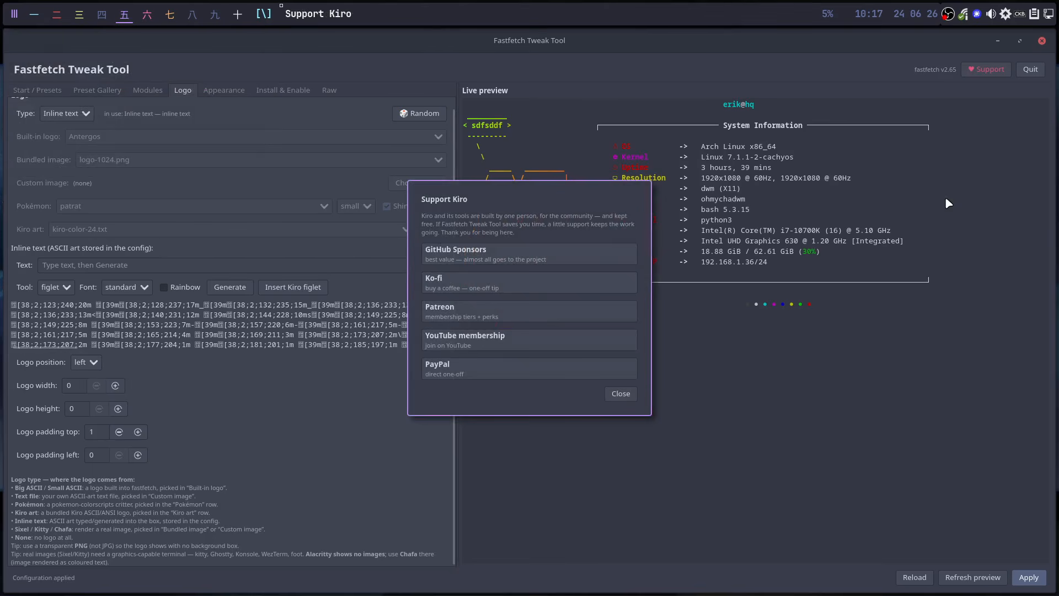